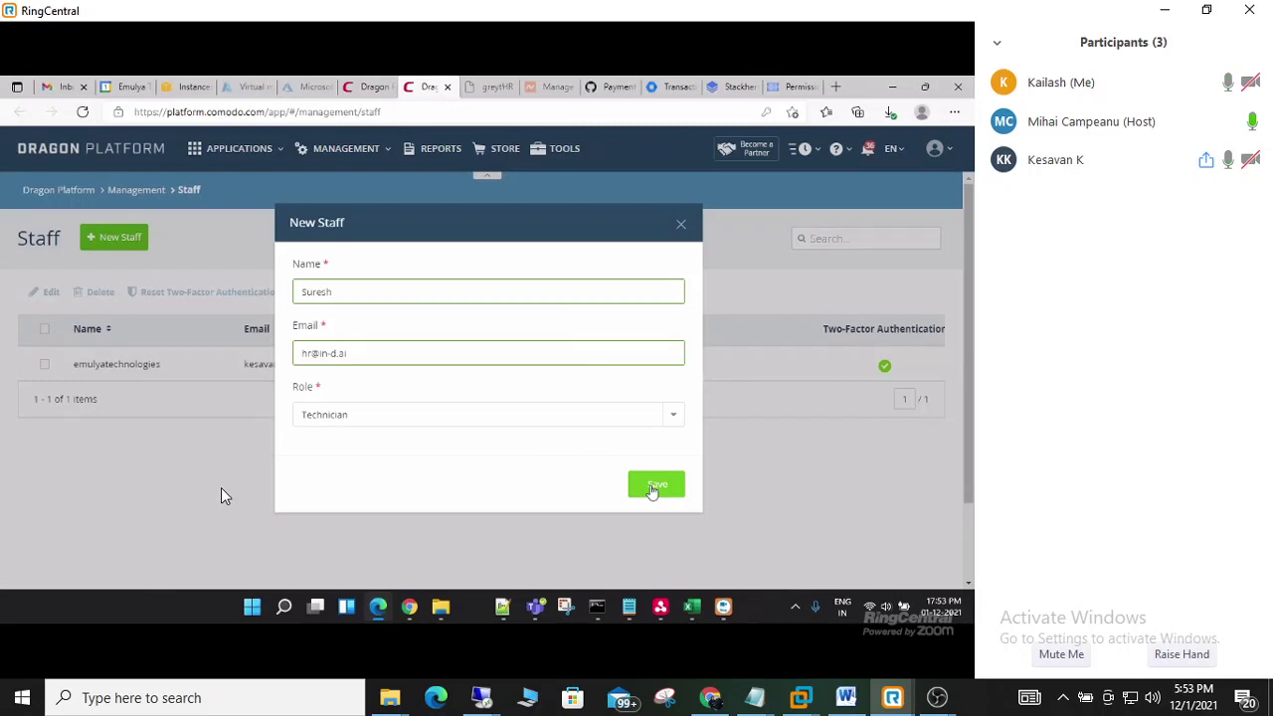
# - Leave the role as Technician and close the New Staff form without saving
pyautogui.click(673, 418)
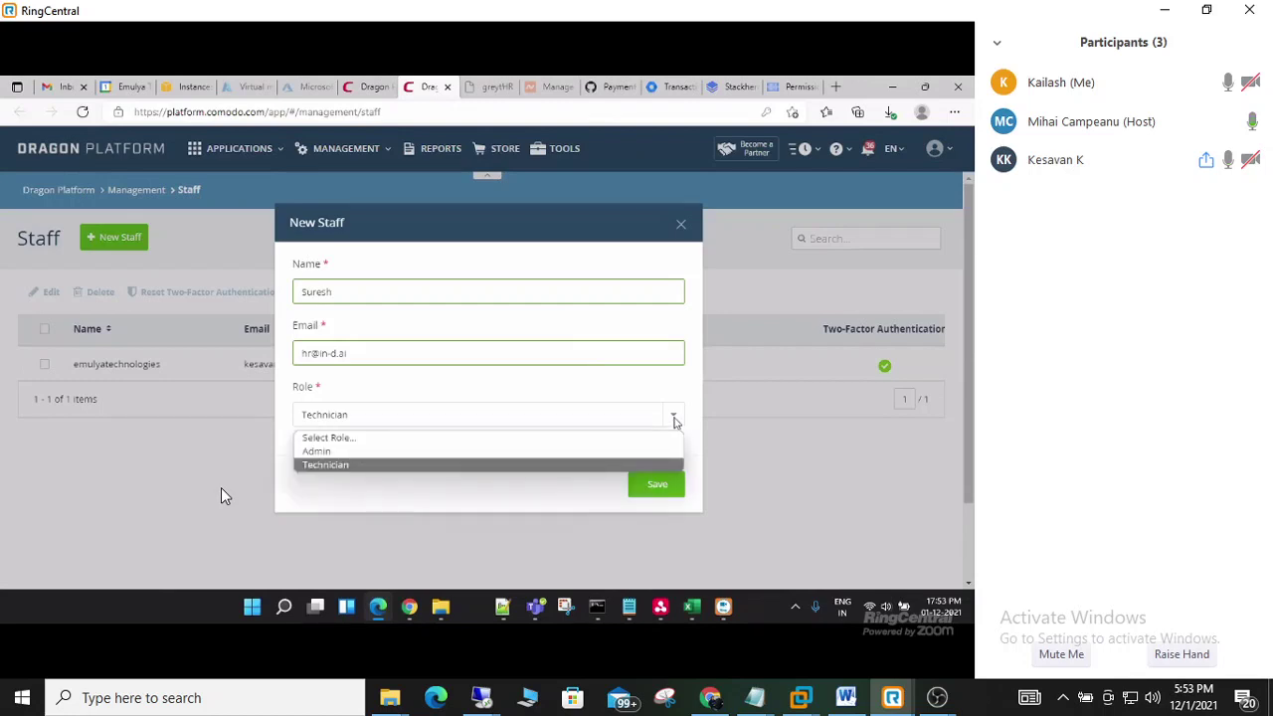
pyautogui.click(673, 418)
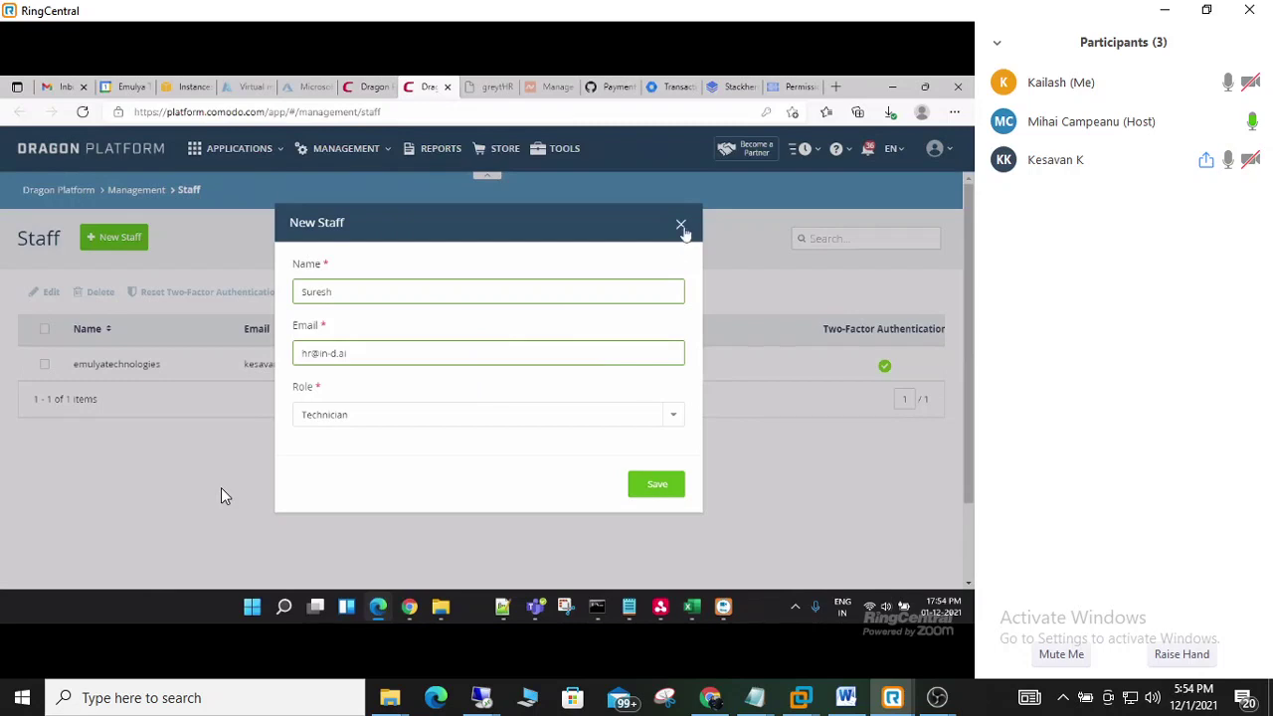
pyautogui.click(681, 223)
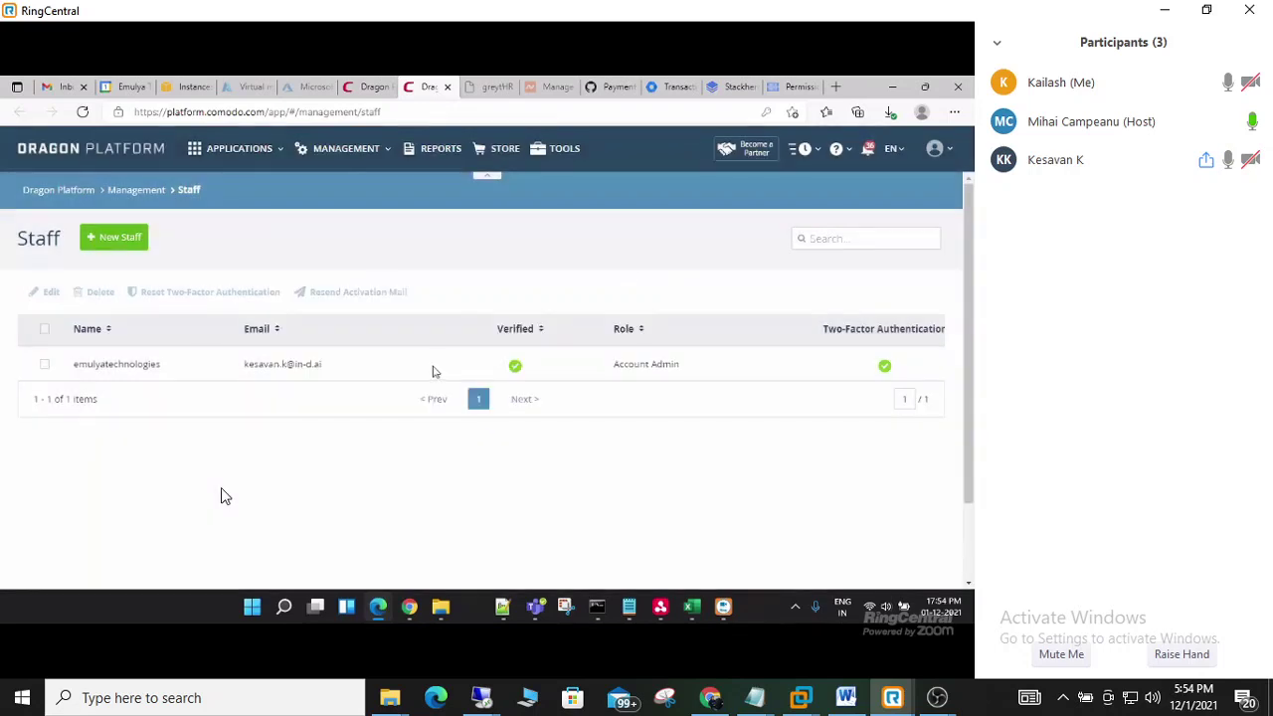
# - Open Management > Roles and clone the Technician role
pyautogui.click(364, 154)
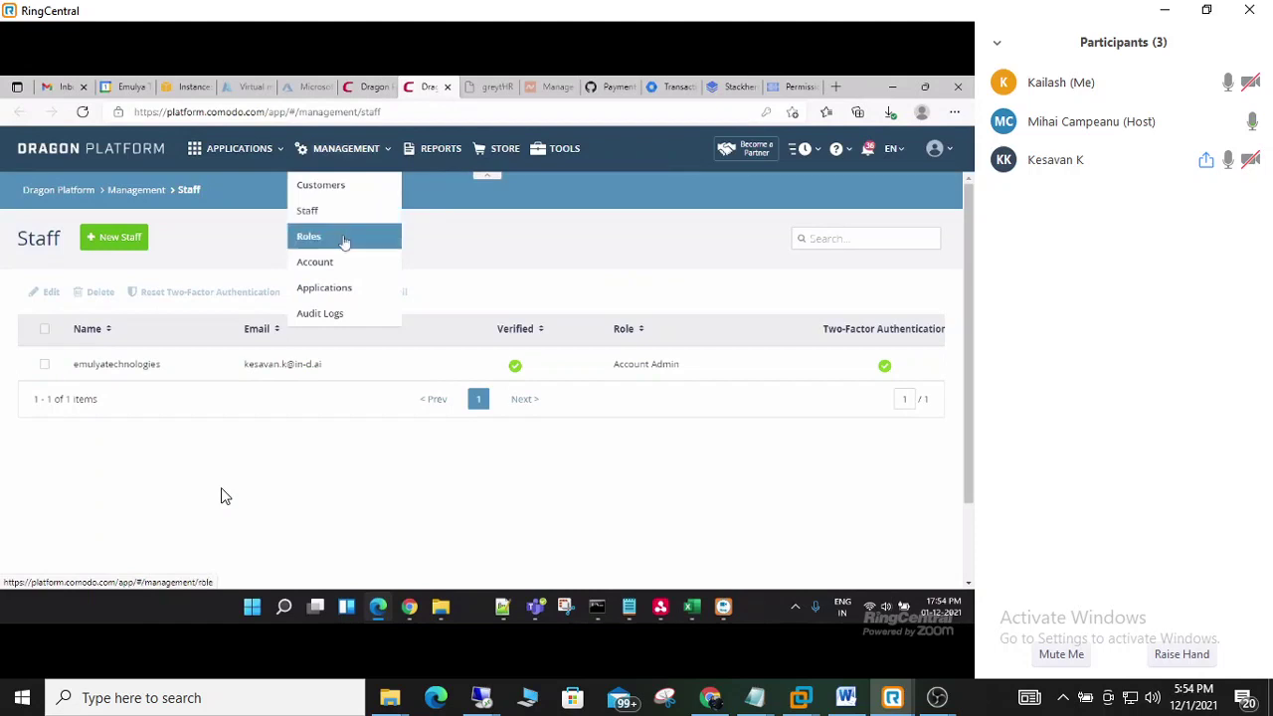
pyautogui.click(347, 238)
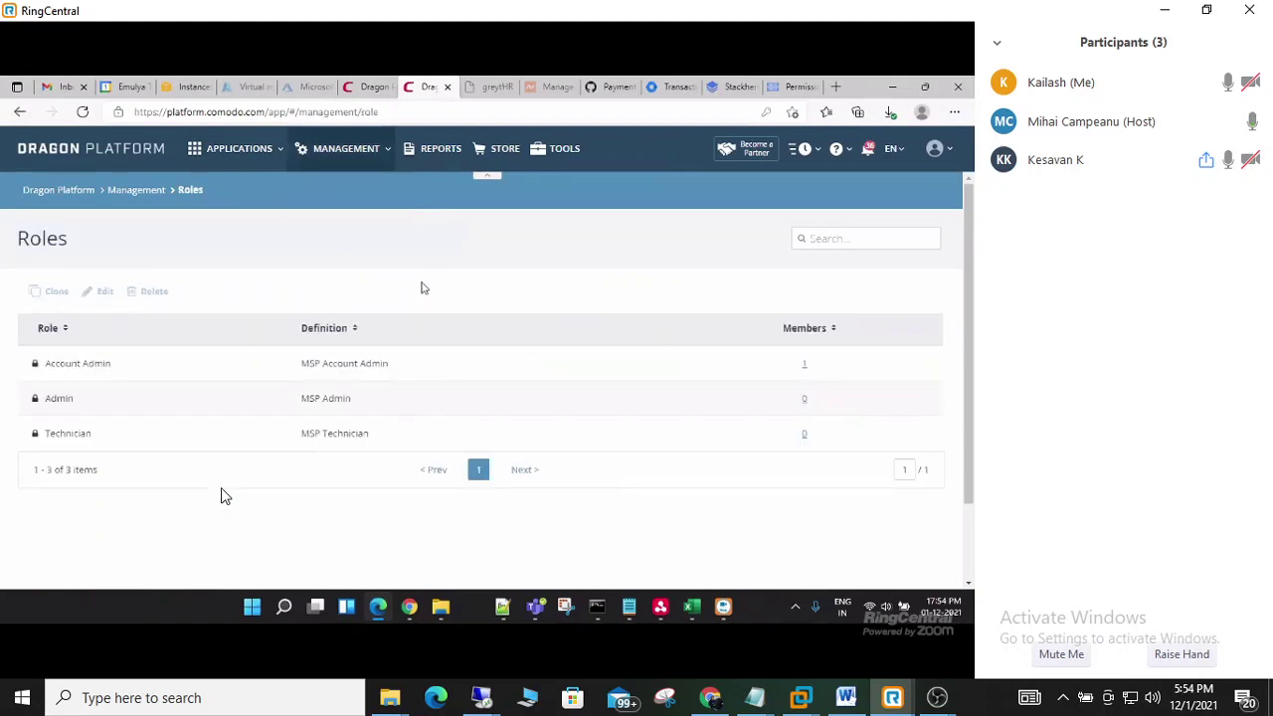
pyautogui.click(85, 435)
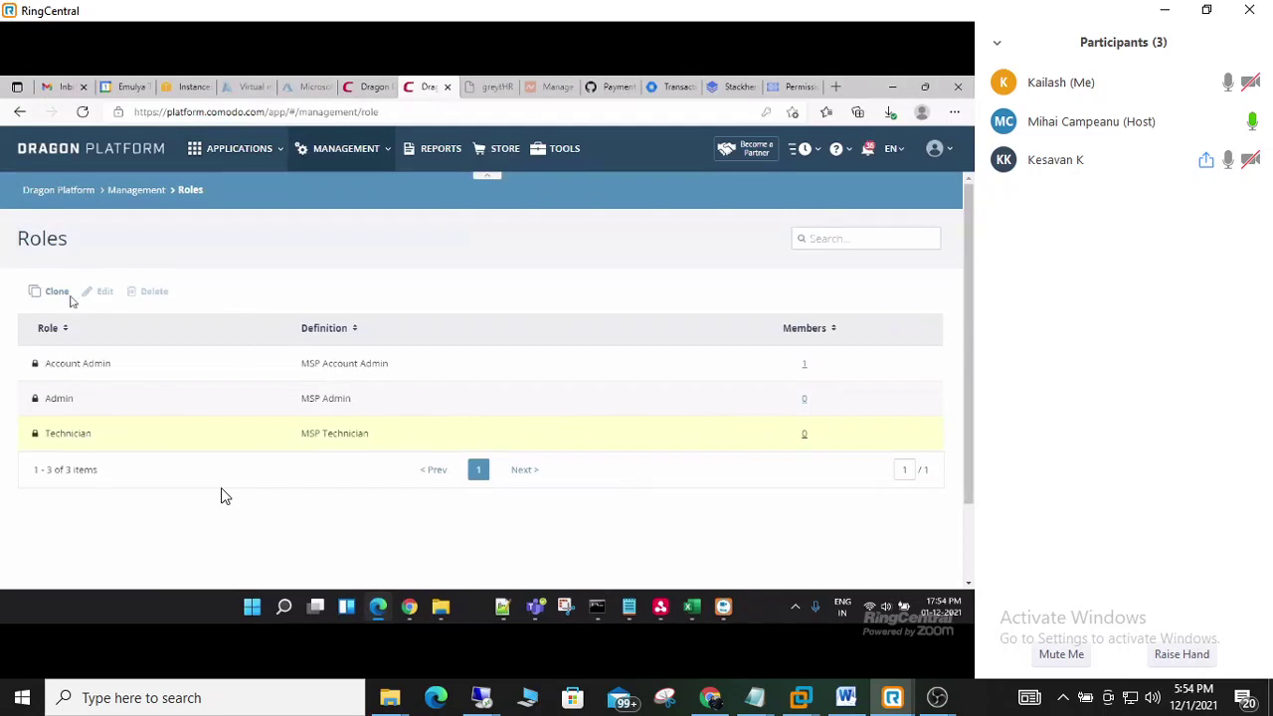
pyautogui.click(59, 292)
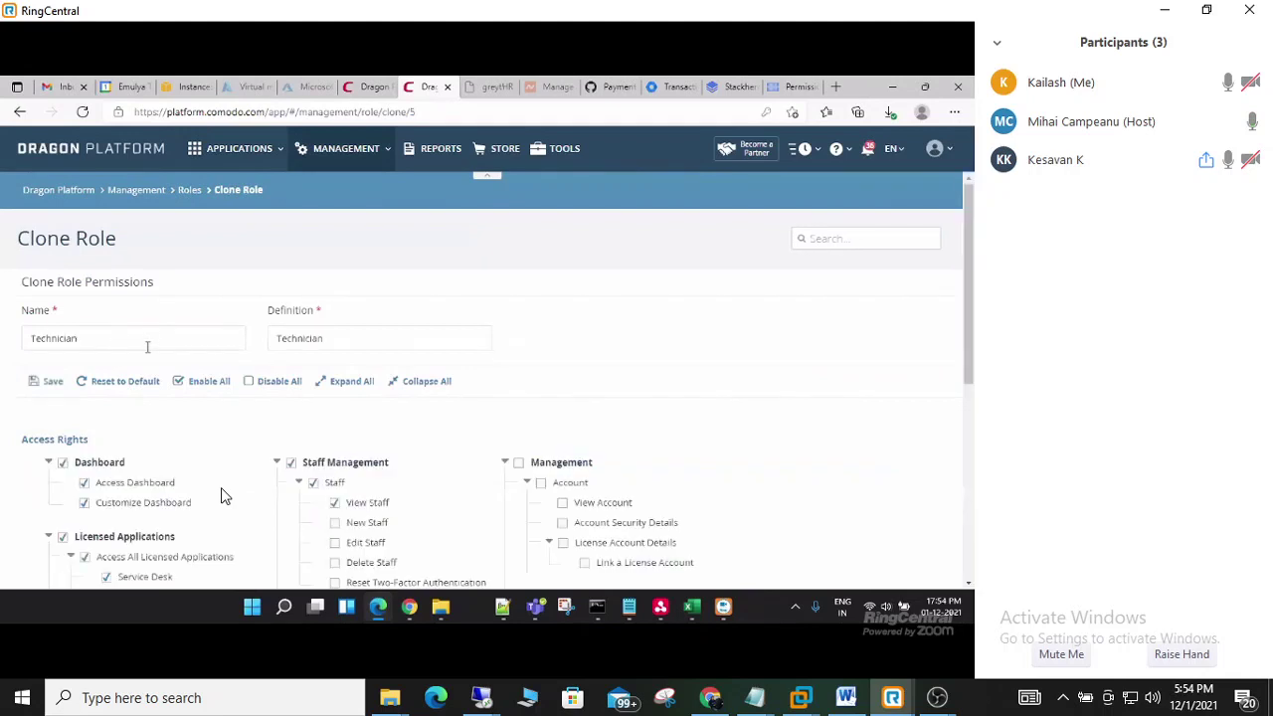
# - Replace the cloned role's name 'Technician' with 'Servicedesk' and scroll to its permissions
pyautogui.click(141, 343)
pyautogui.moveTo(140, 343); pyautogui.dragTo(33, 339)
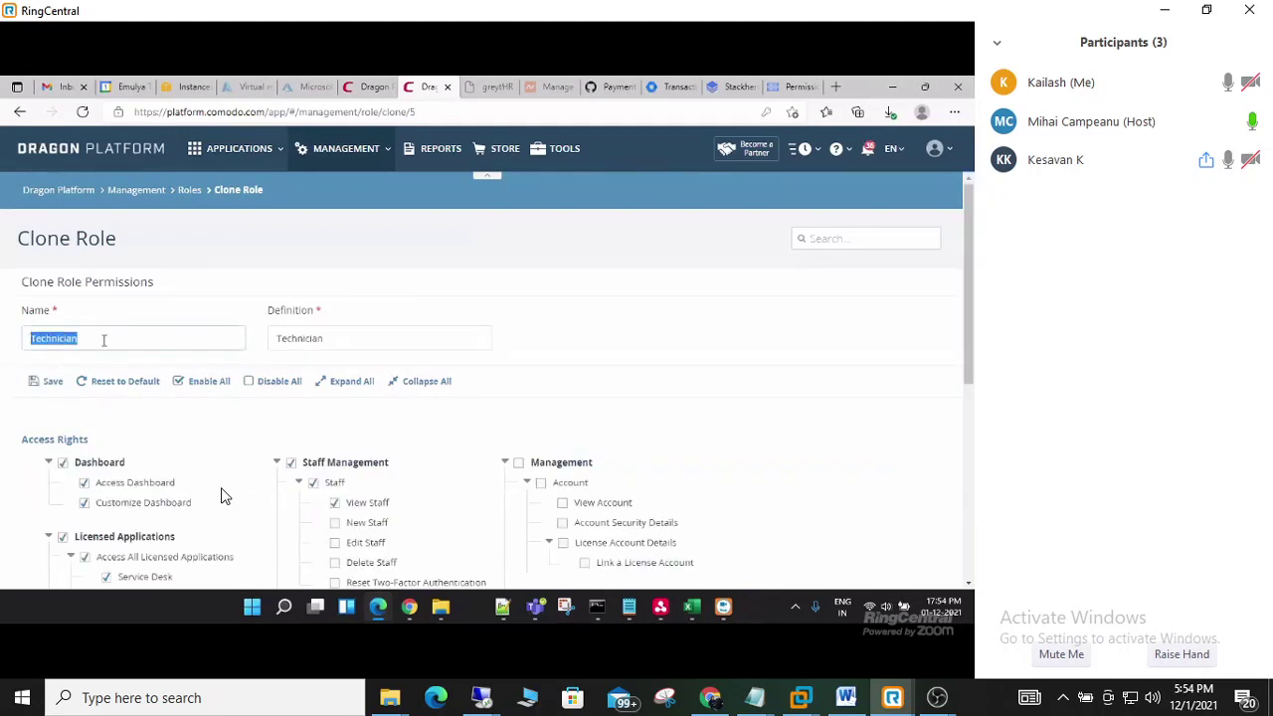
pyautogui.write('Servicedesk')
pyautogui.click(560, 342)
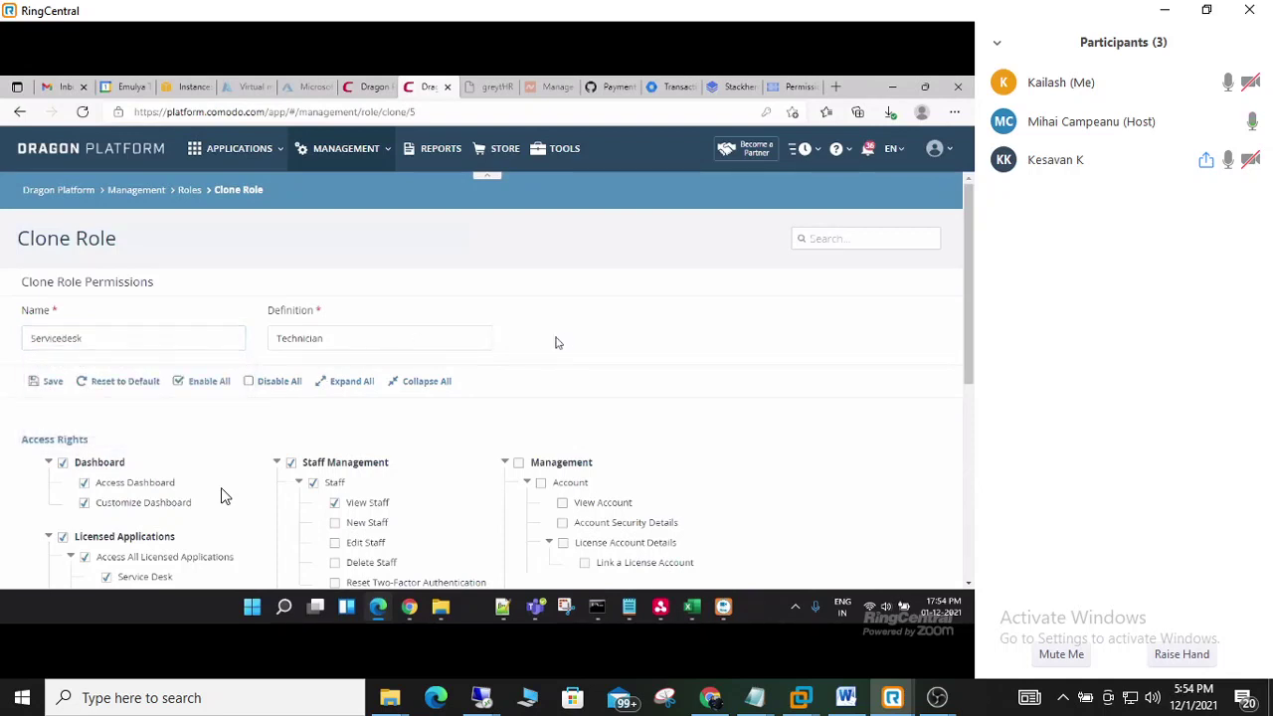
pyautogui.scroll(-1, 557, 343)
pyautogui.scroll(-1, 557, 343)
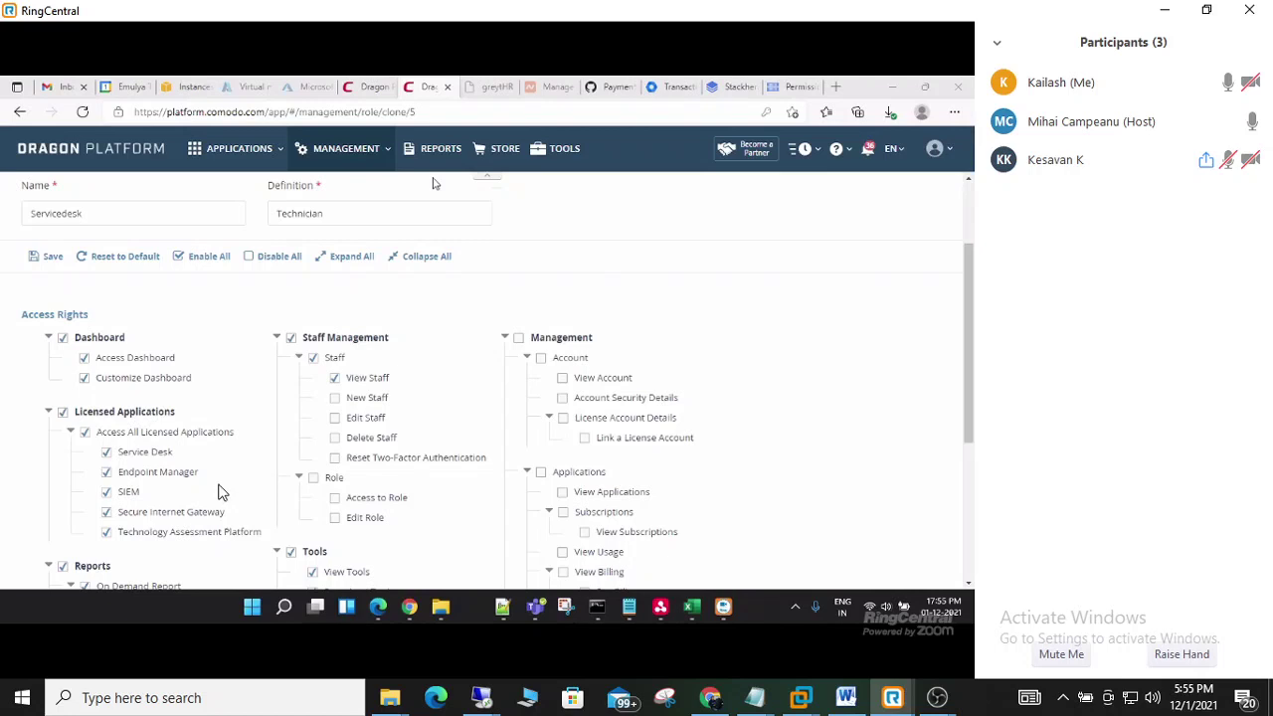
# - Mute and then unmute the meeting microphone while adjusting the role's permissions
pyautogui.click(31, 646)
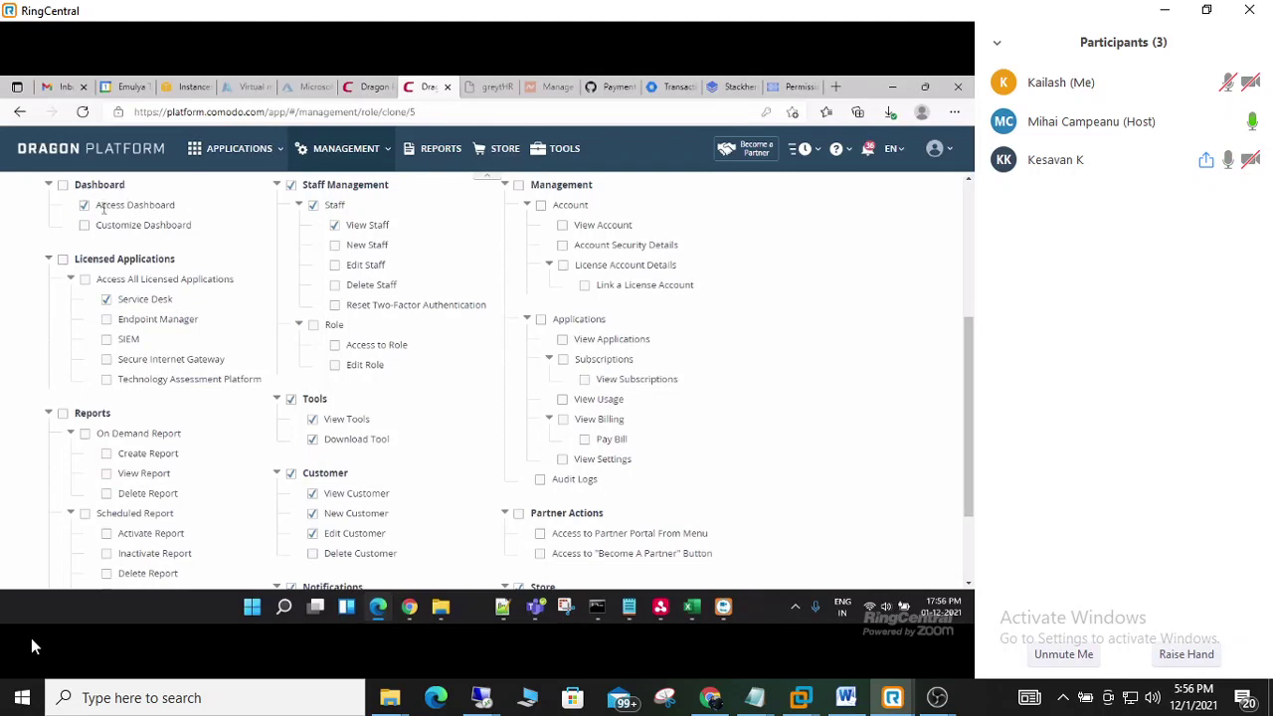
pyautogui.click(31, 647)
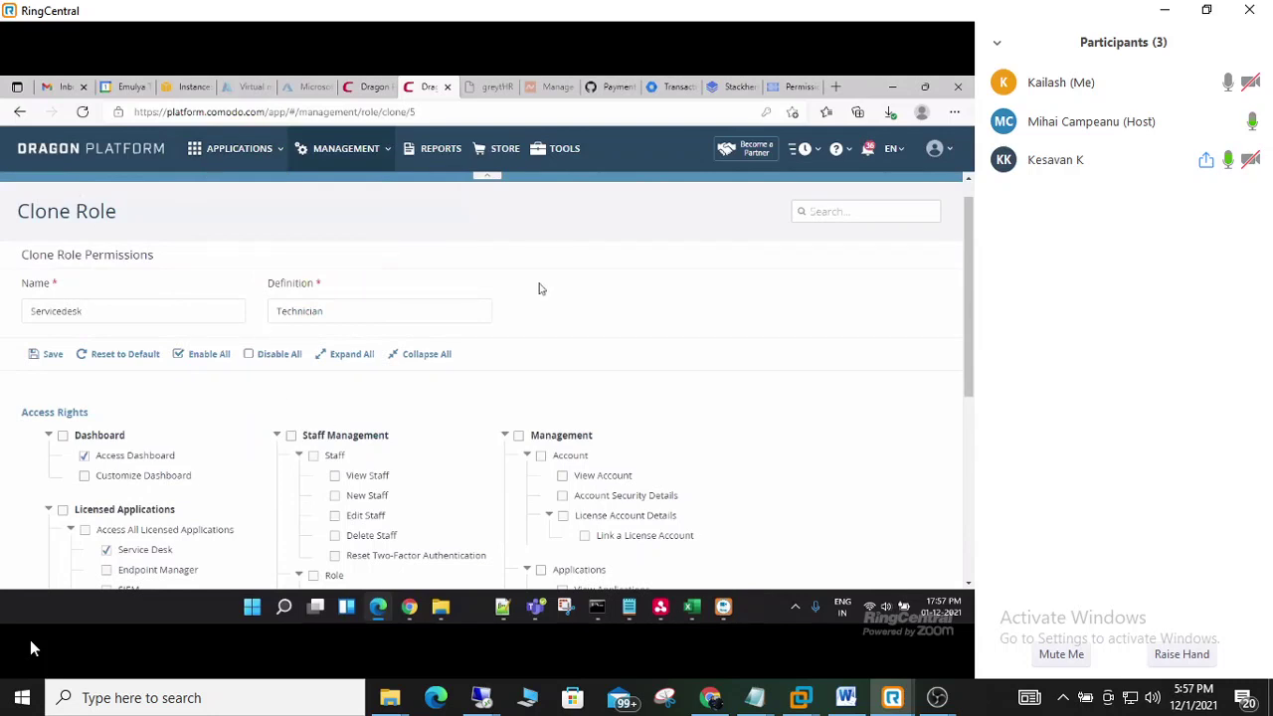
# - Save the Servicedesk role and dismiss the 'Role is saved.' alert
pyautogui.scroll(-4, 537, 358)
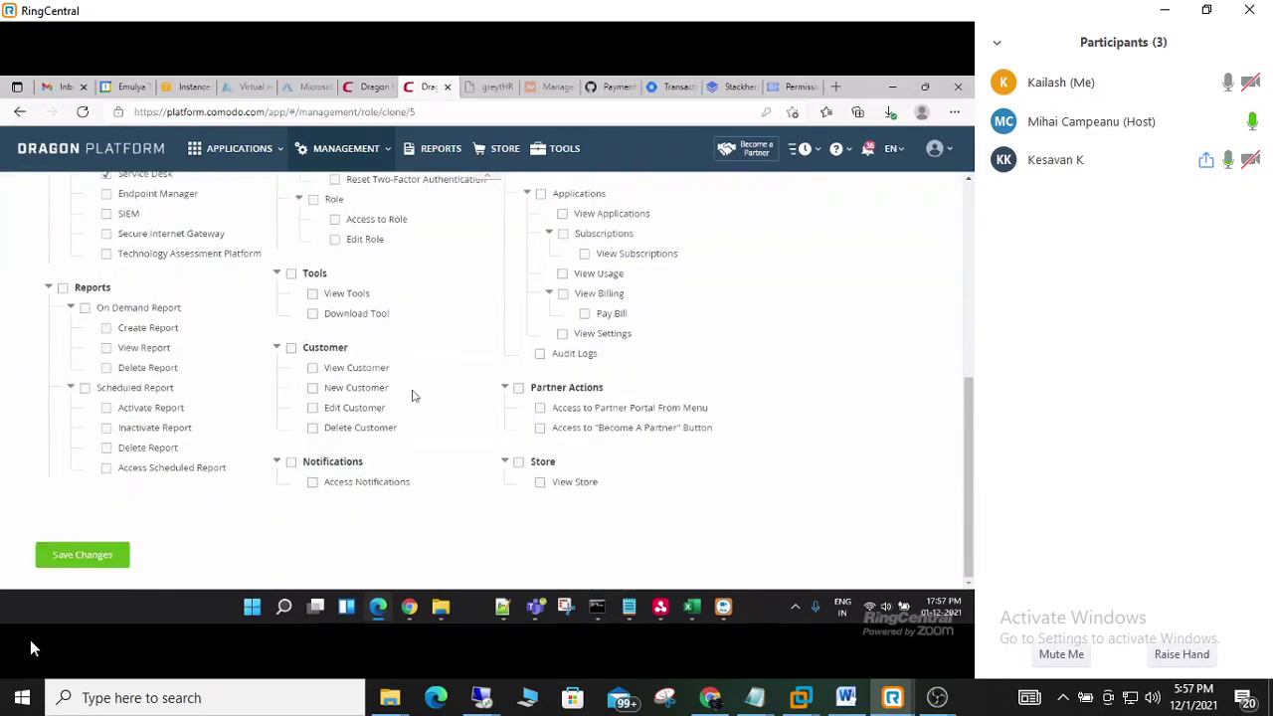
pyautogui.click(101, 556)
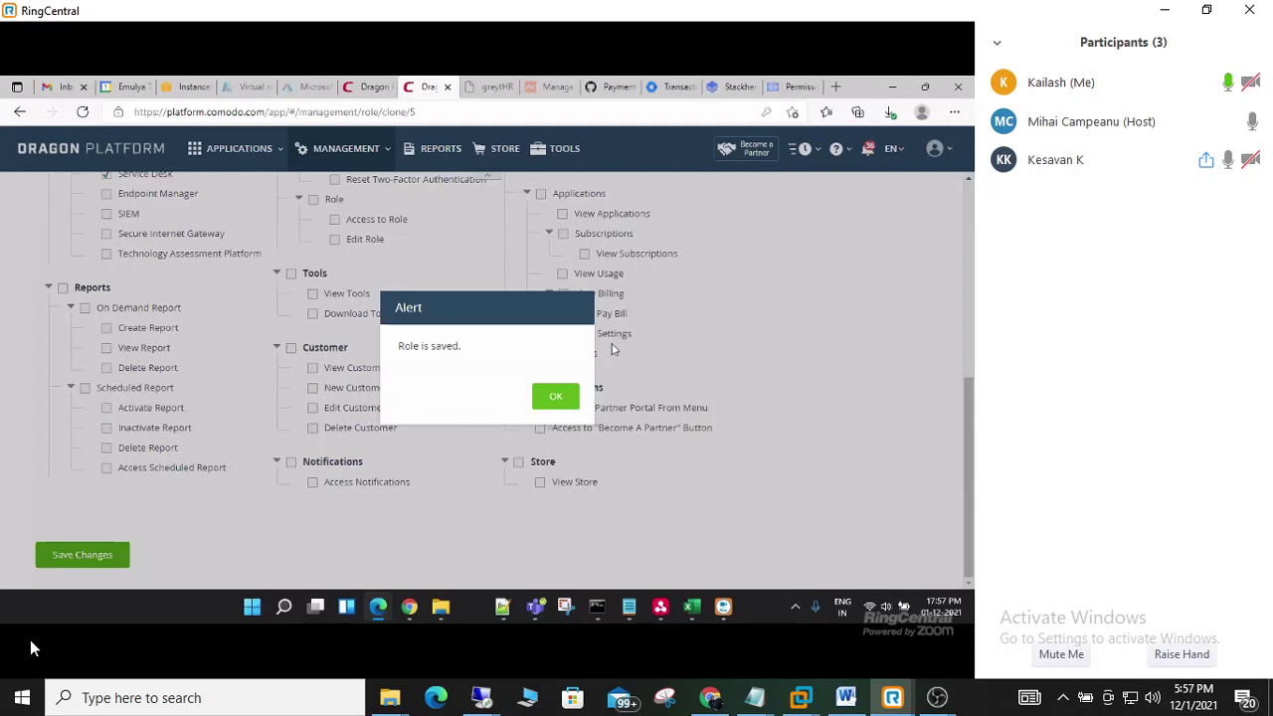
pyautogui.click(555, 397)
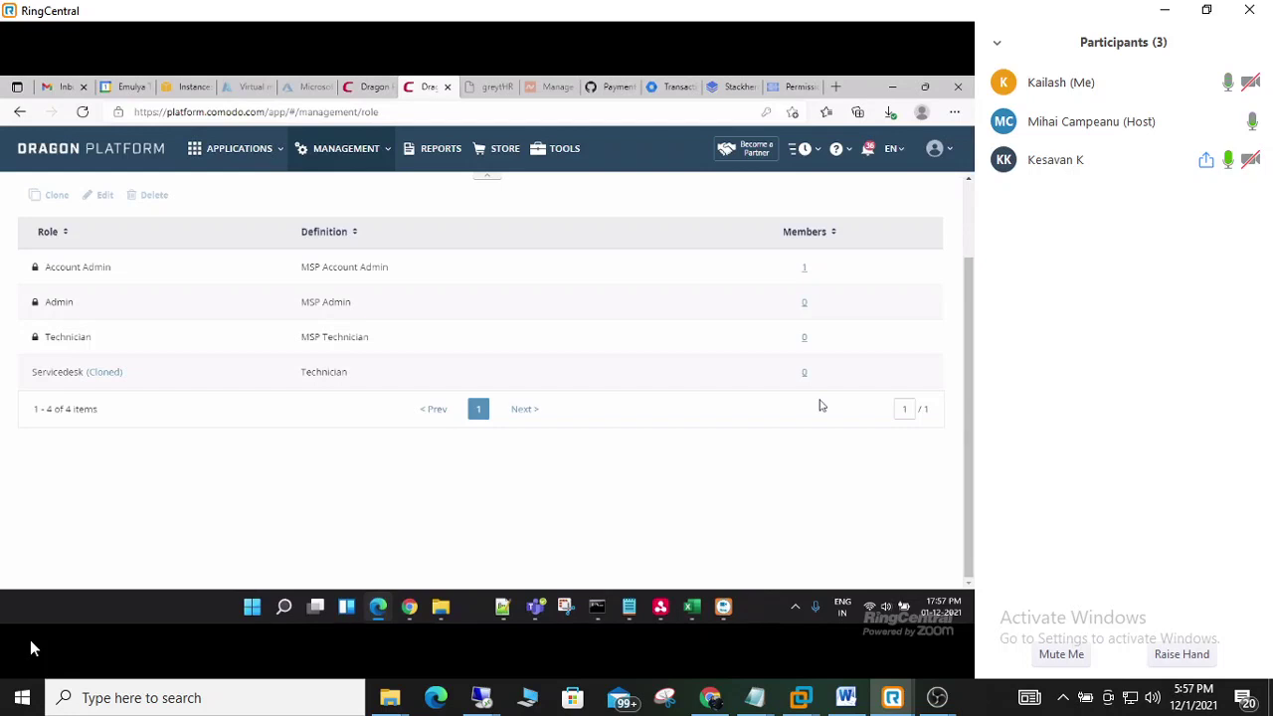
# - Go to Management > Staff to load the staff list
pyautogui.click(376, 154)
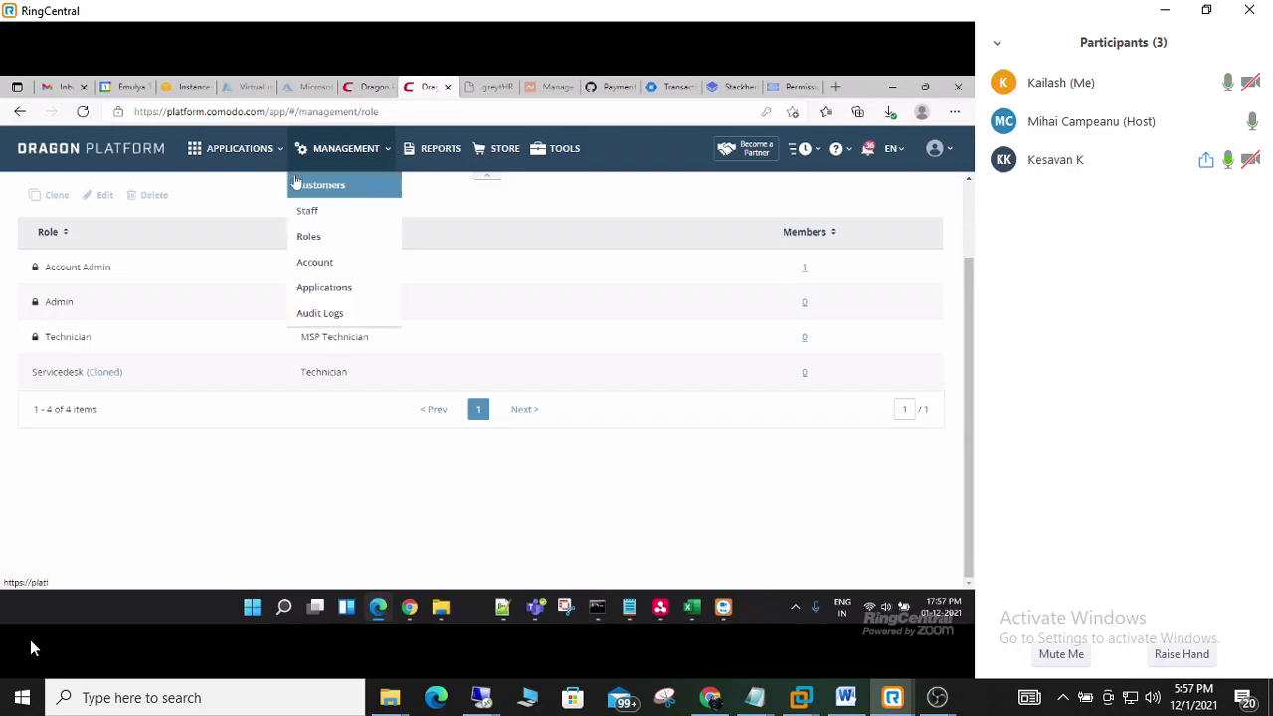
pyautogui.click(309, 211)
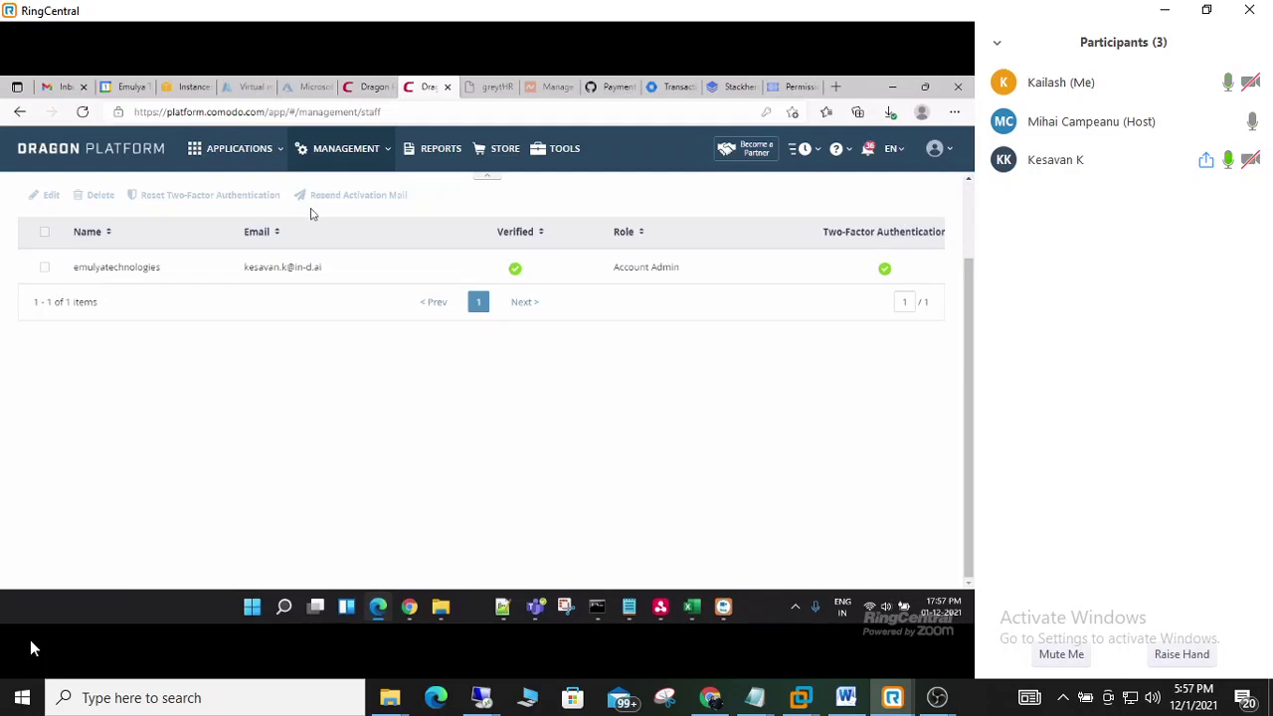
pyautogui.scroll(1, 344, 258)
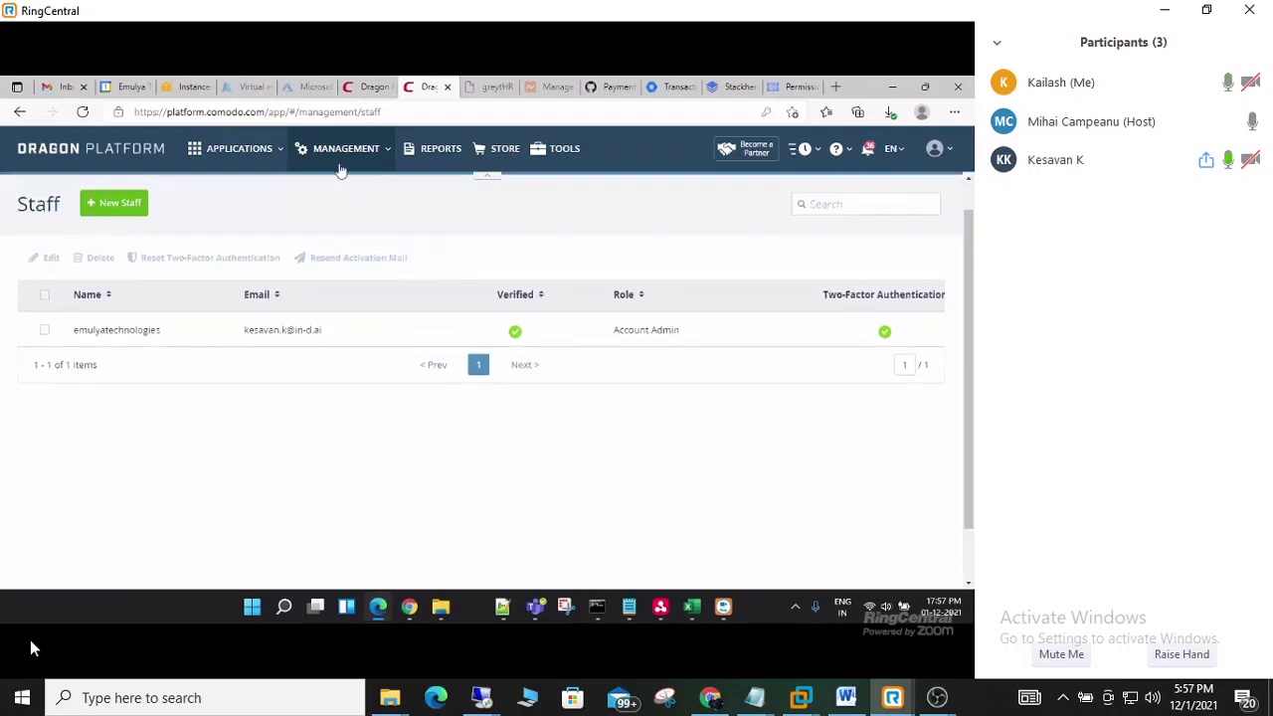
pyautogui.click(338, 160)
pyautogui.click(308, 210)
# - Start a New Staff entry and begin entering the staff member's name
pyautogui.click(110, 204)
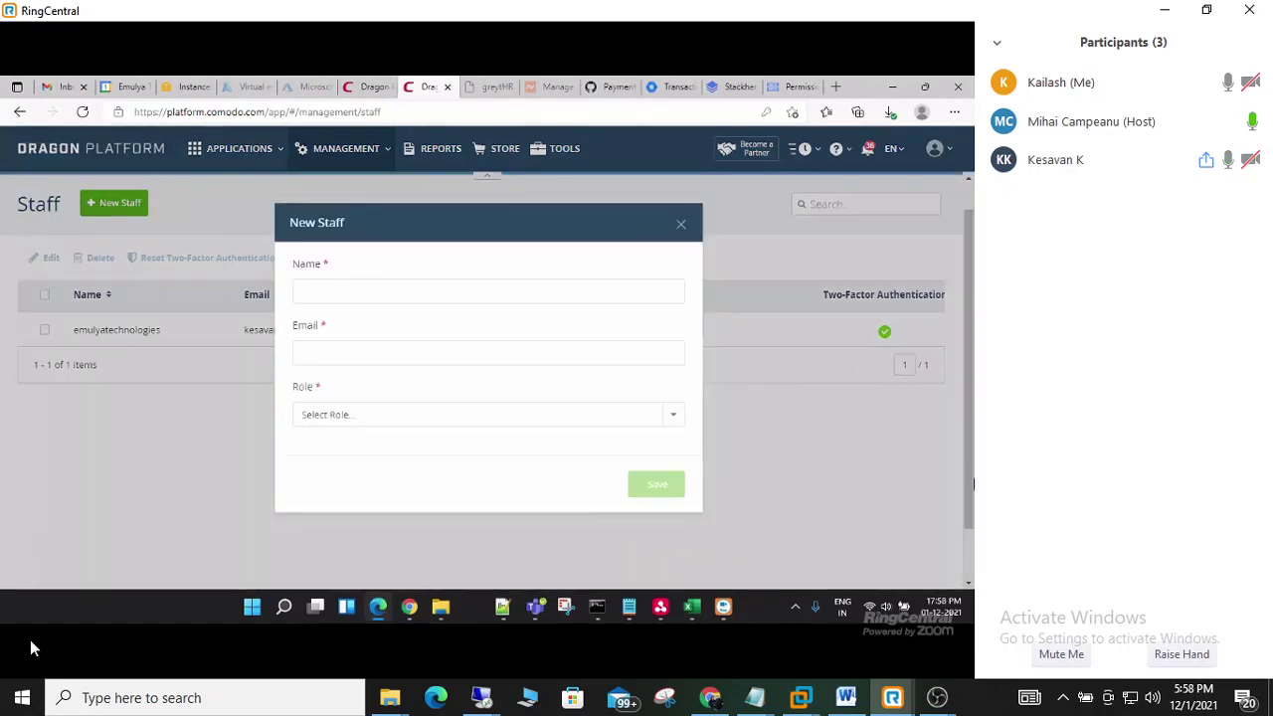
pyautogui.click(538, 287)
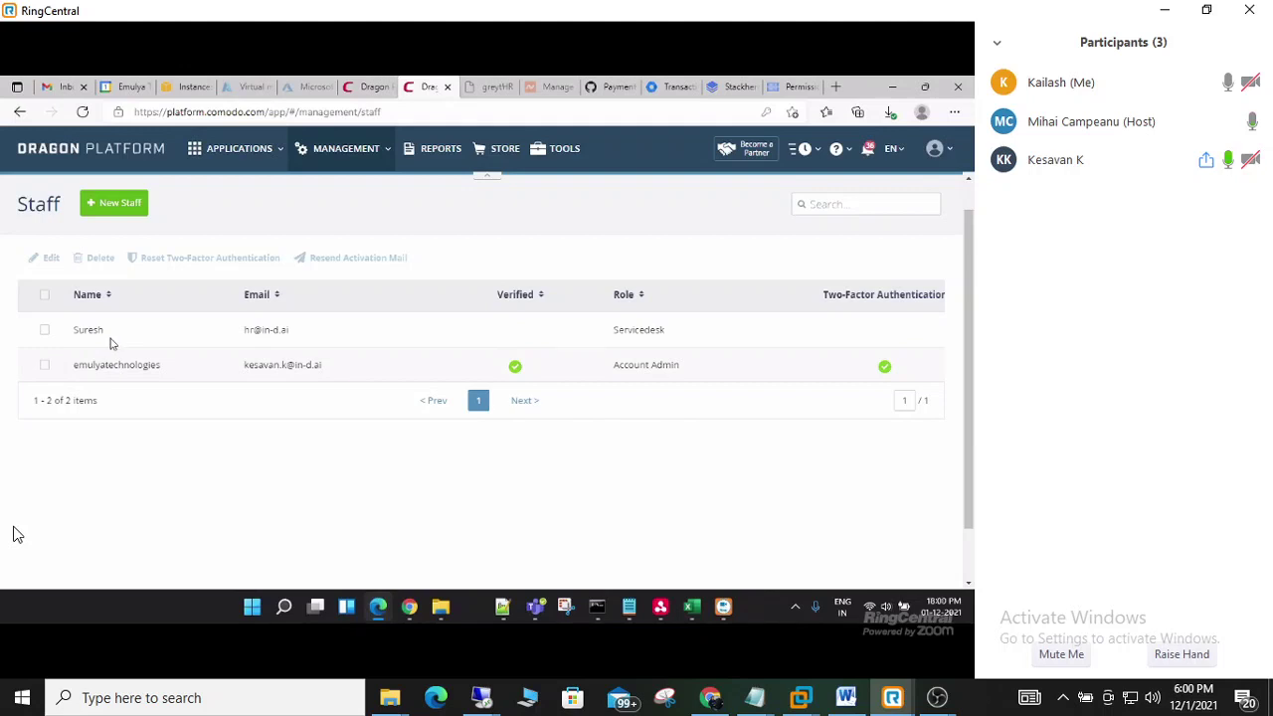
# - Operate the bottom-left control twice while reaching the Password Set page
pyautogui.click(37, 657)
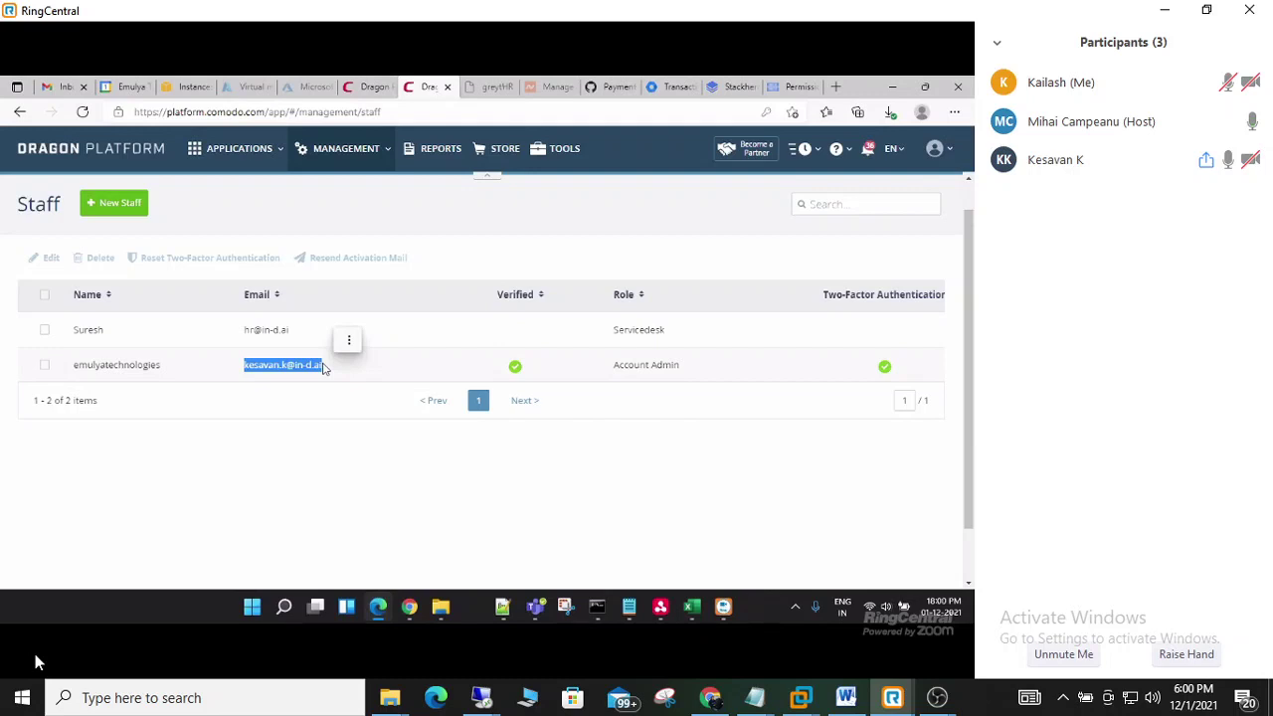
pyautogui.click(33, 654)
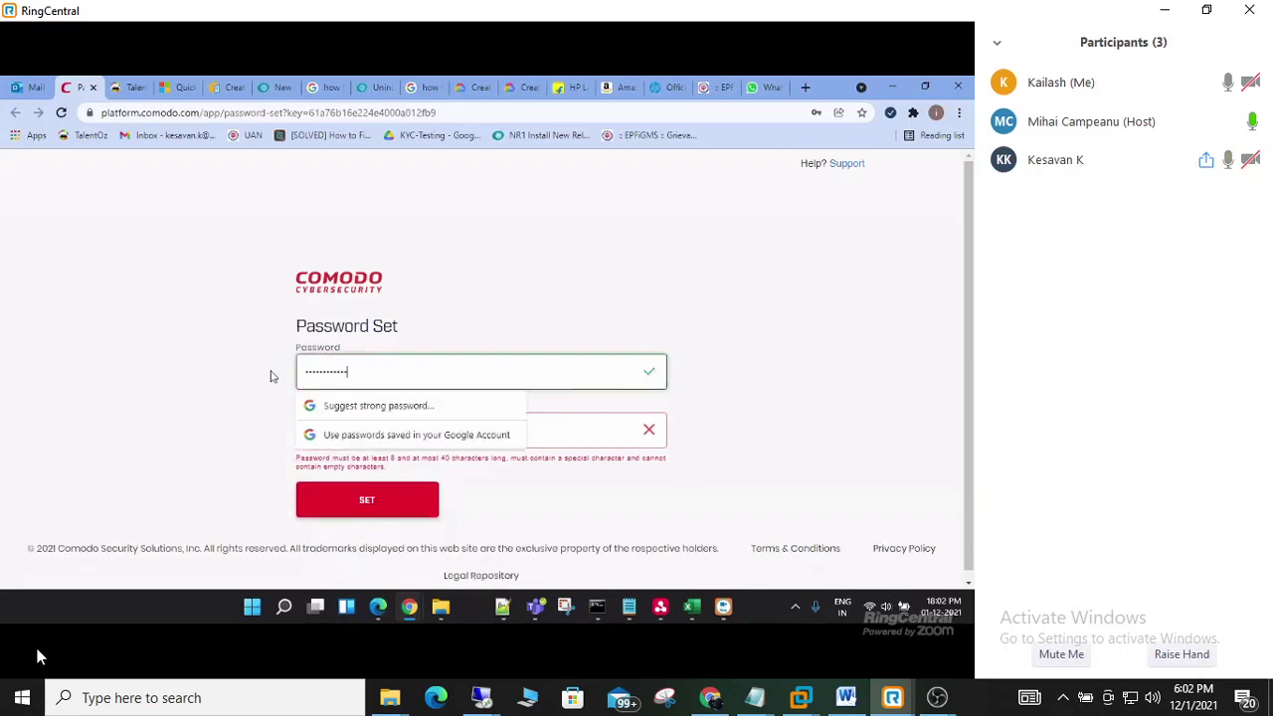
# - Re-enter the new account's password in Password (Again) and set it
pyautogui.write('*******')
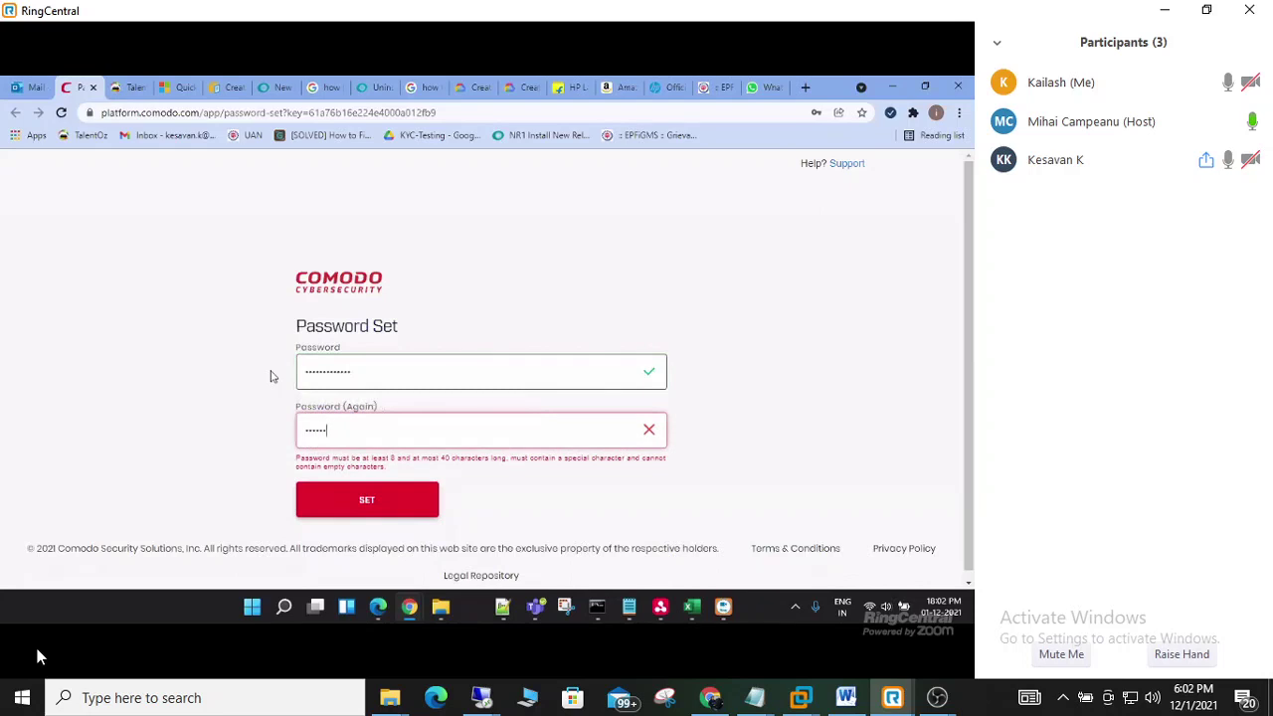
pyautogui.write('***')
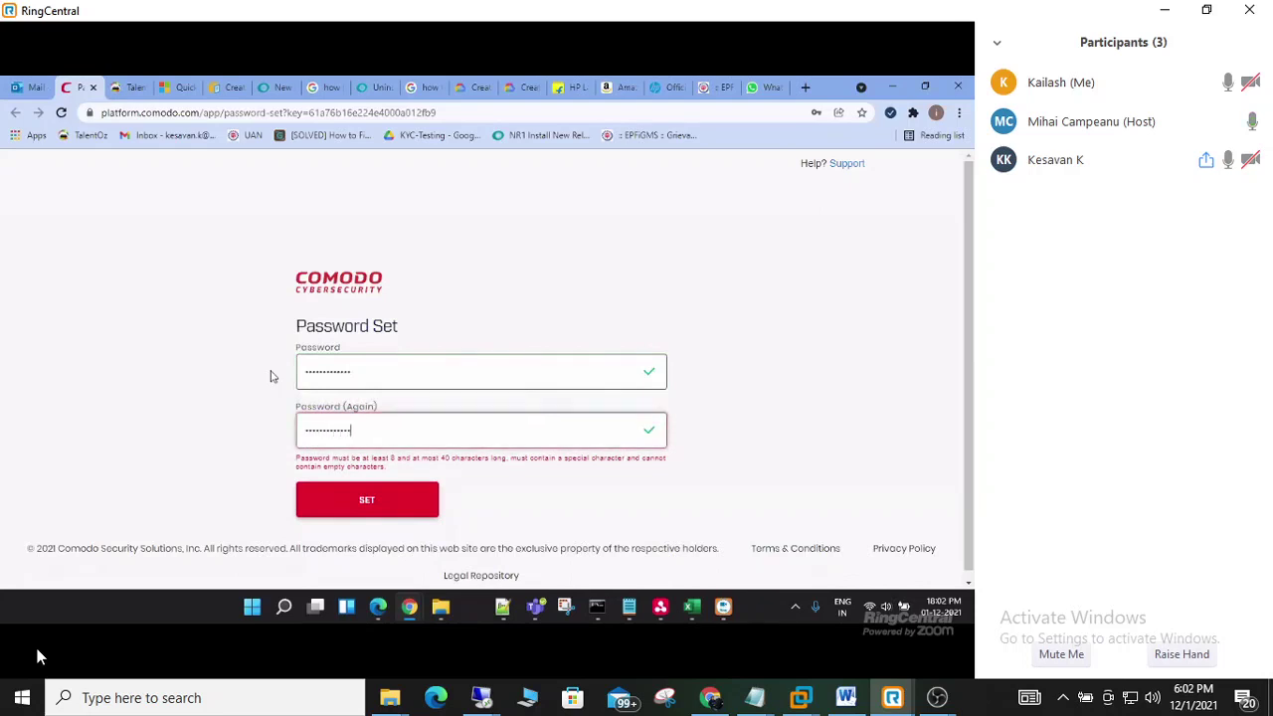
pyautogui.click(348, 498)
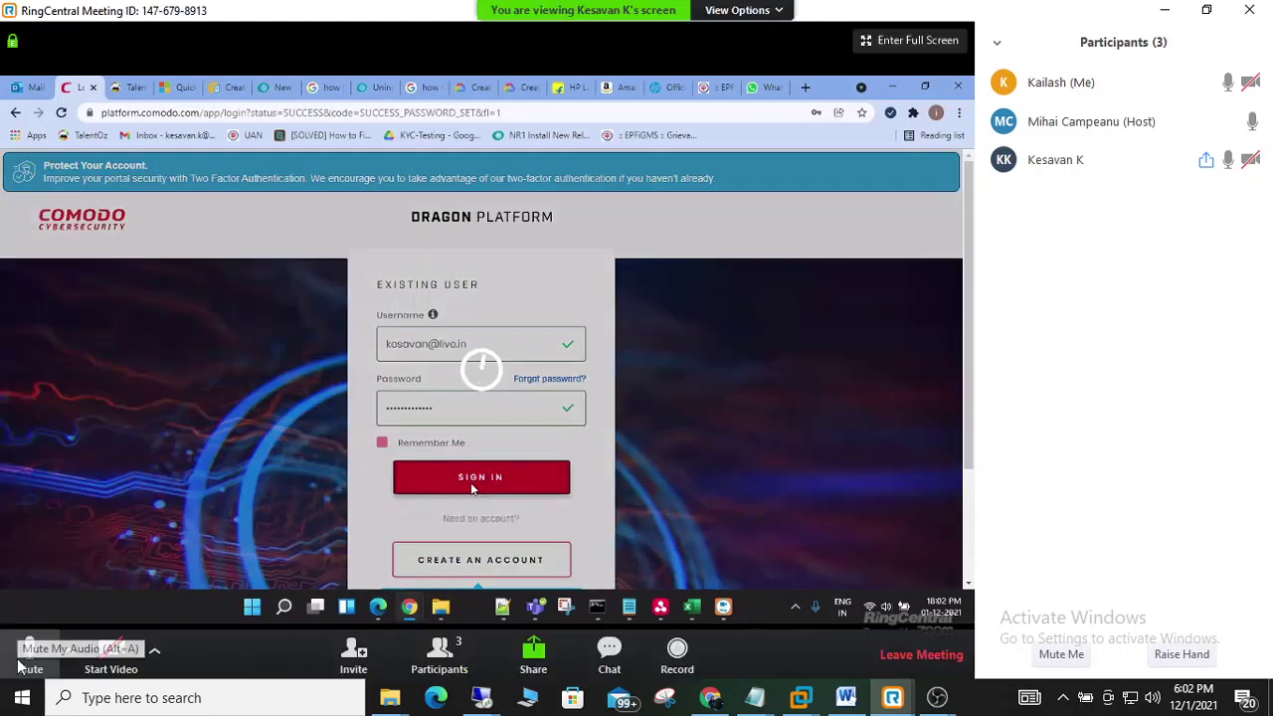
# - Operate the bottom-left control as sign-in proceeds to Two-Factor Authentication
pyautogui.click(20, 666)
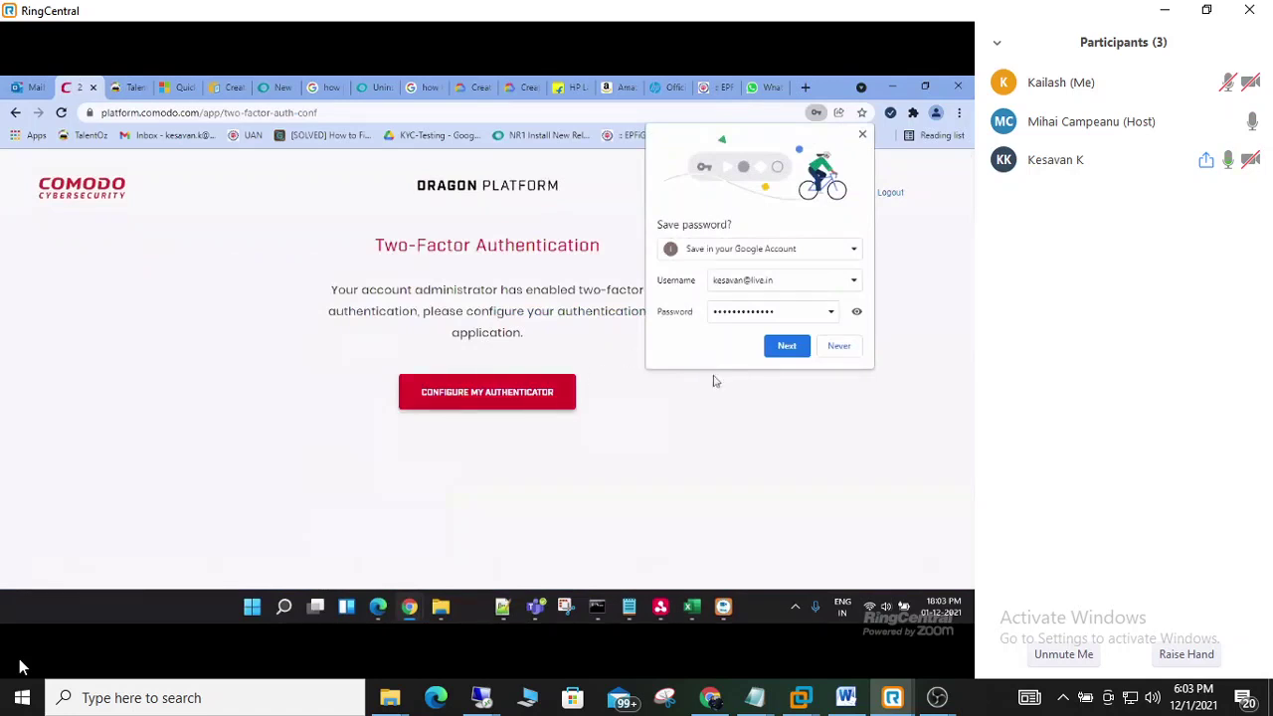
# - Decline Chrome's offer to save the password, then begin configuring the authenticator app
pyautogui.click(838, 345)
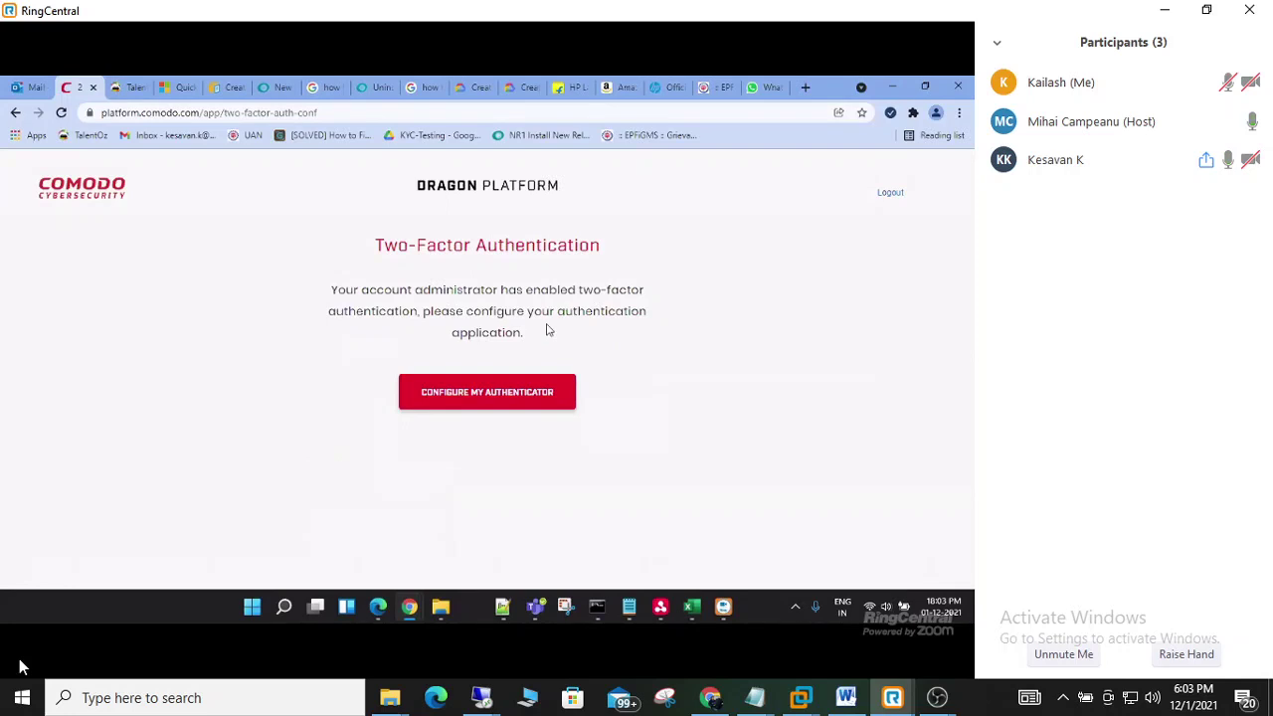
pyautogui.click(537, 394)
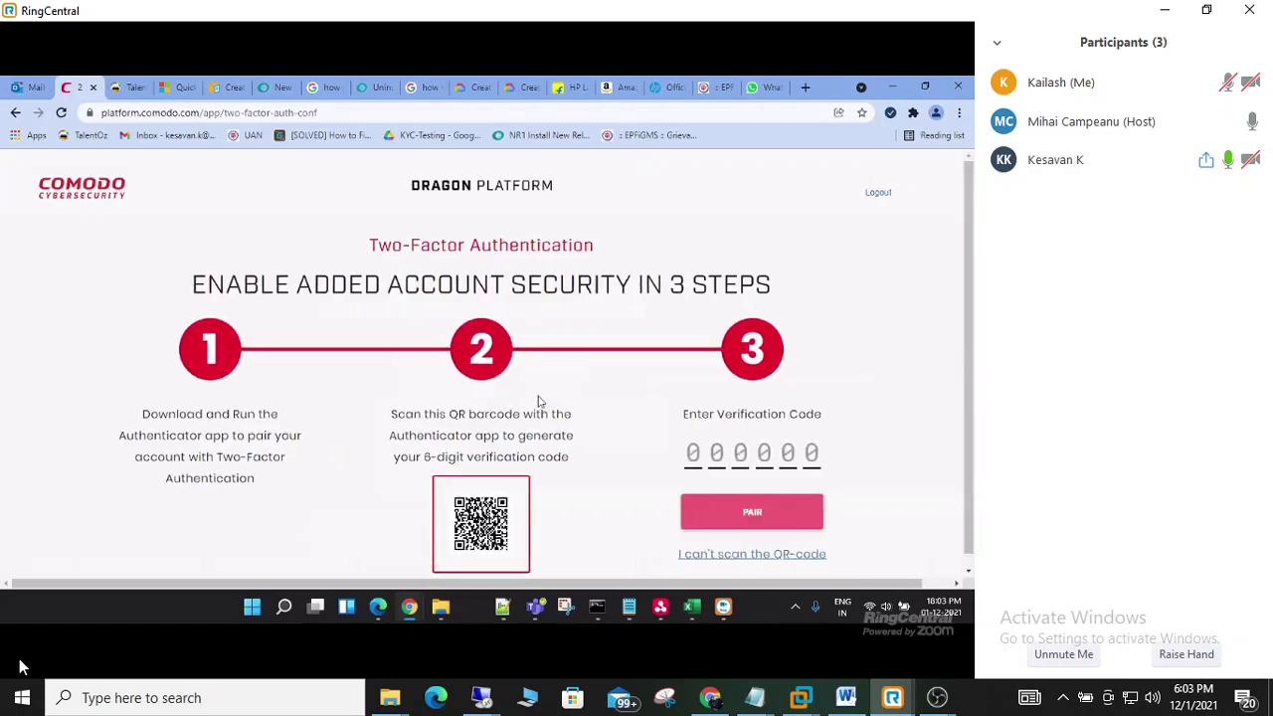
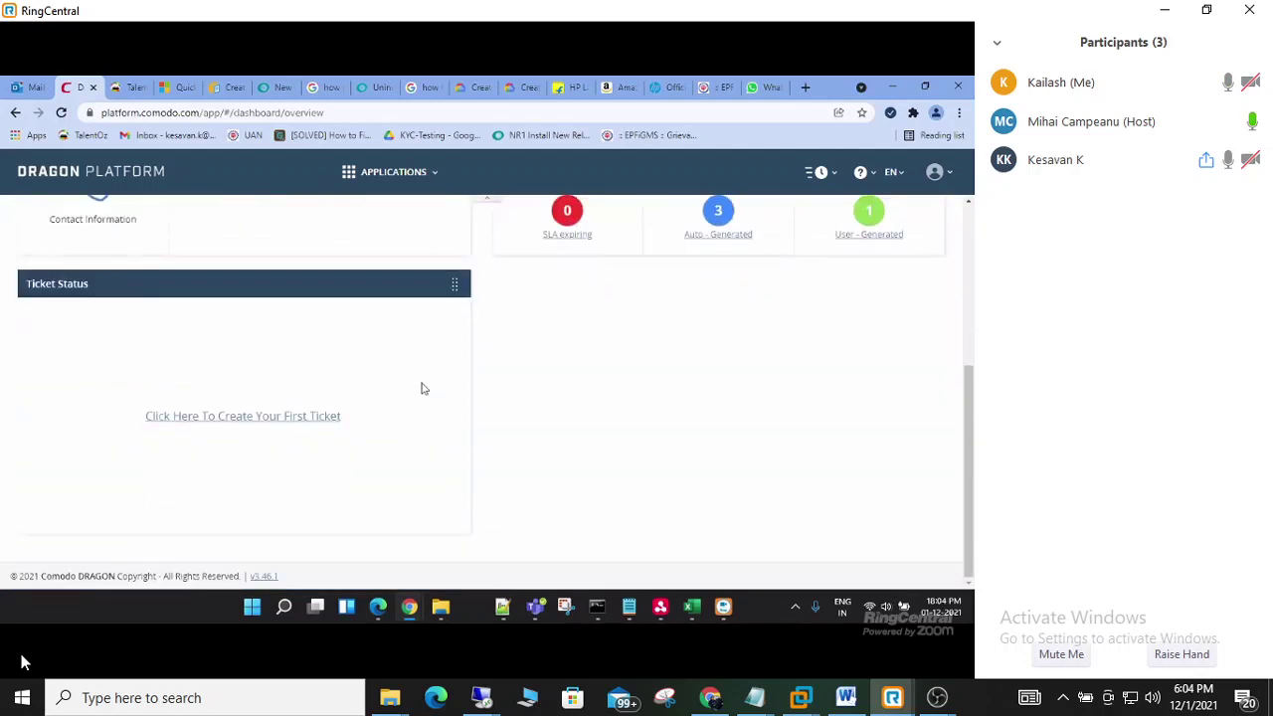
pyautogui.scroll(5, 422, 389)
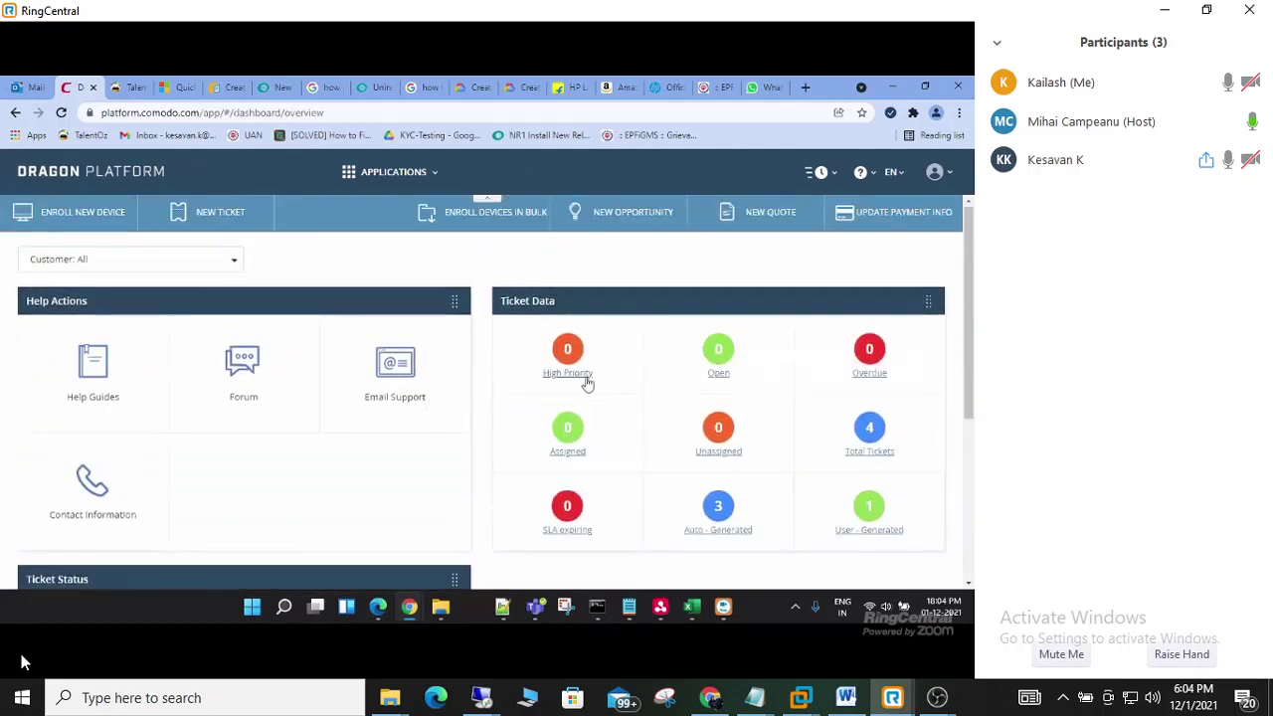
pyautogui.click(719, 376)
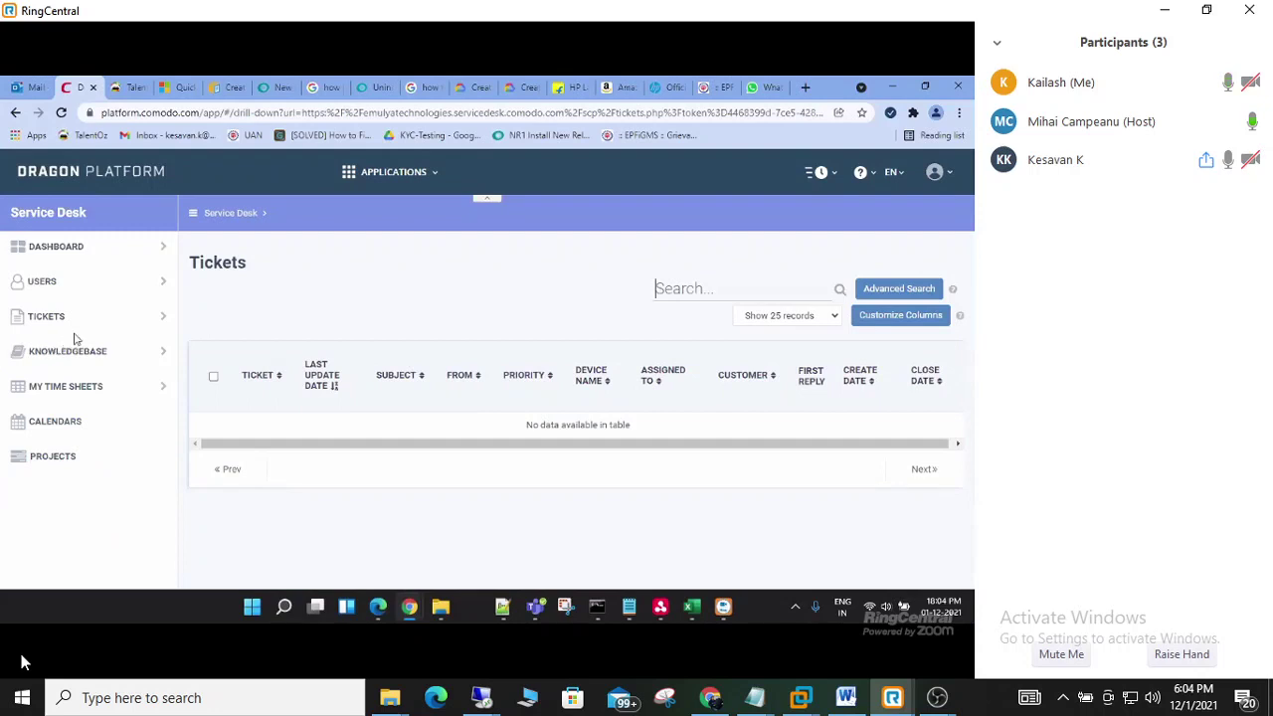
pyautogui.click(128, 182)
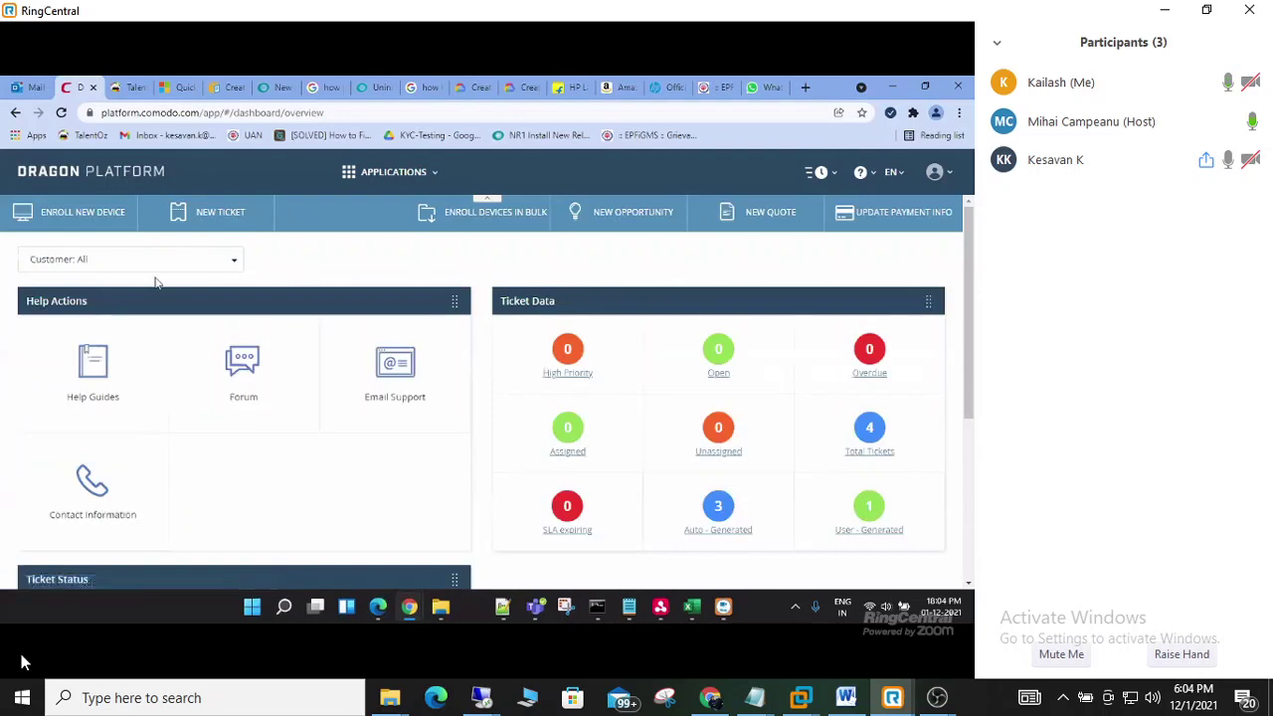
pyautogui.click(364, 175)
pyautogui.click(360, 211)
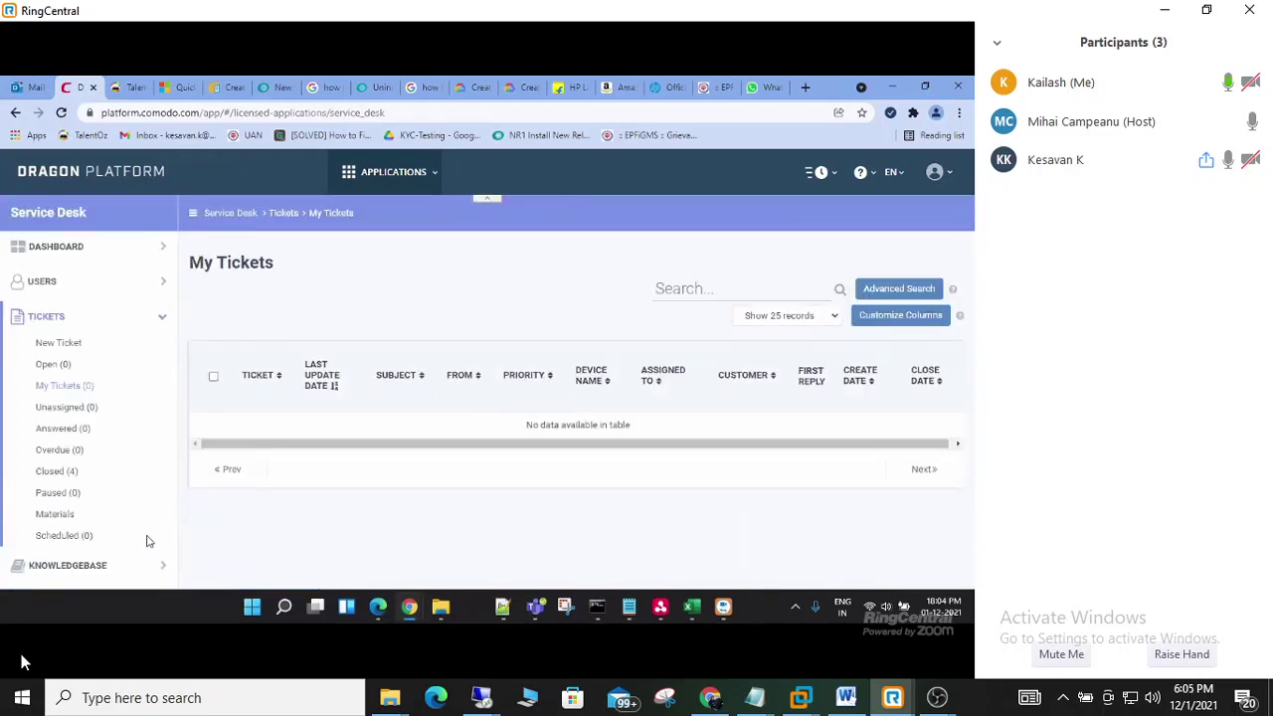
pyautogui.click(114, 288)
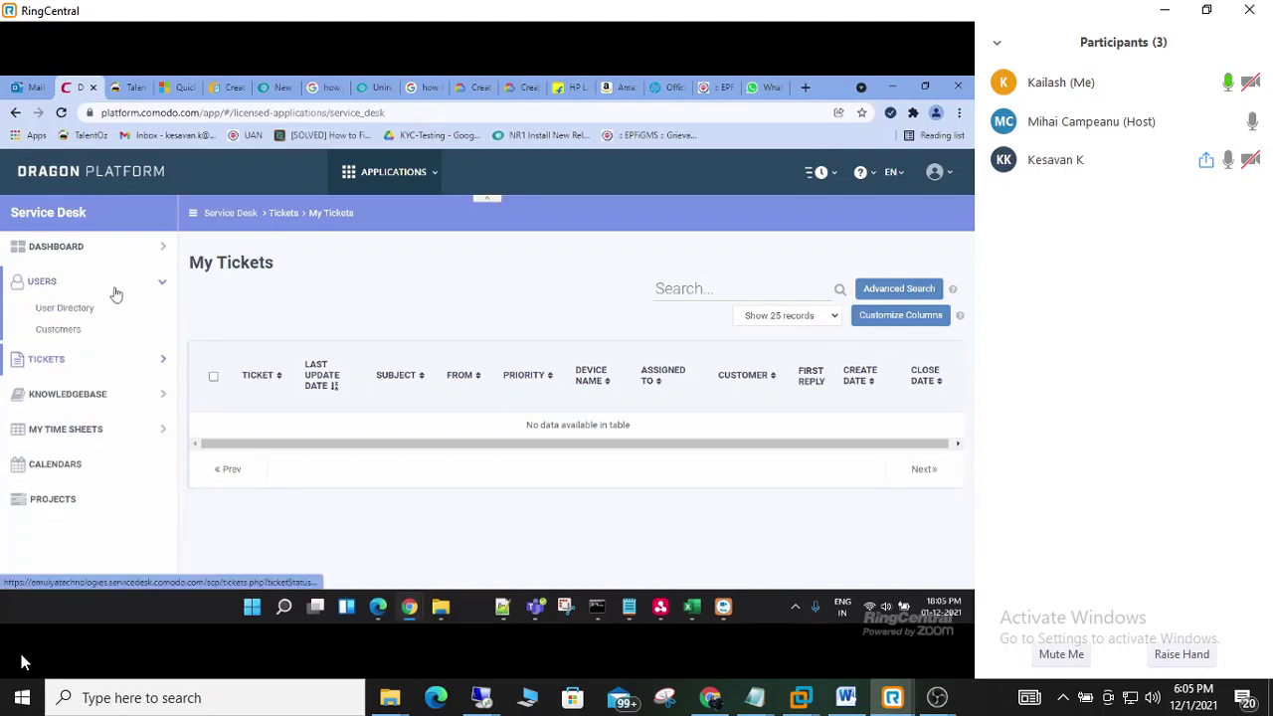
pyautogui.click(89, 508)
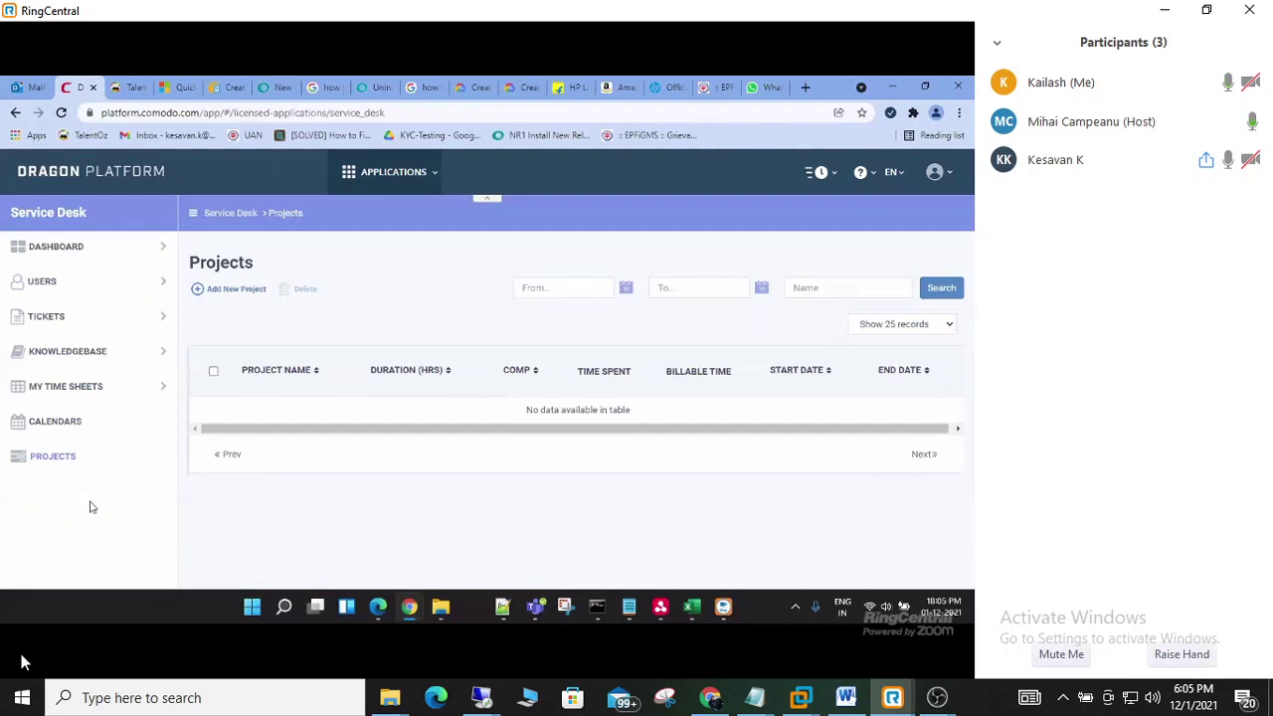
pyautogui.click(65, 291)
pyautogui.click(65, 283)
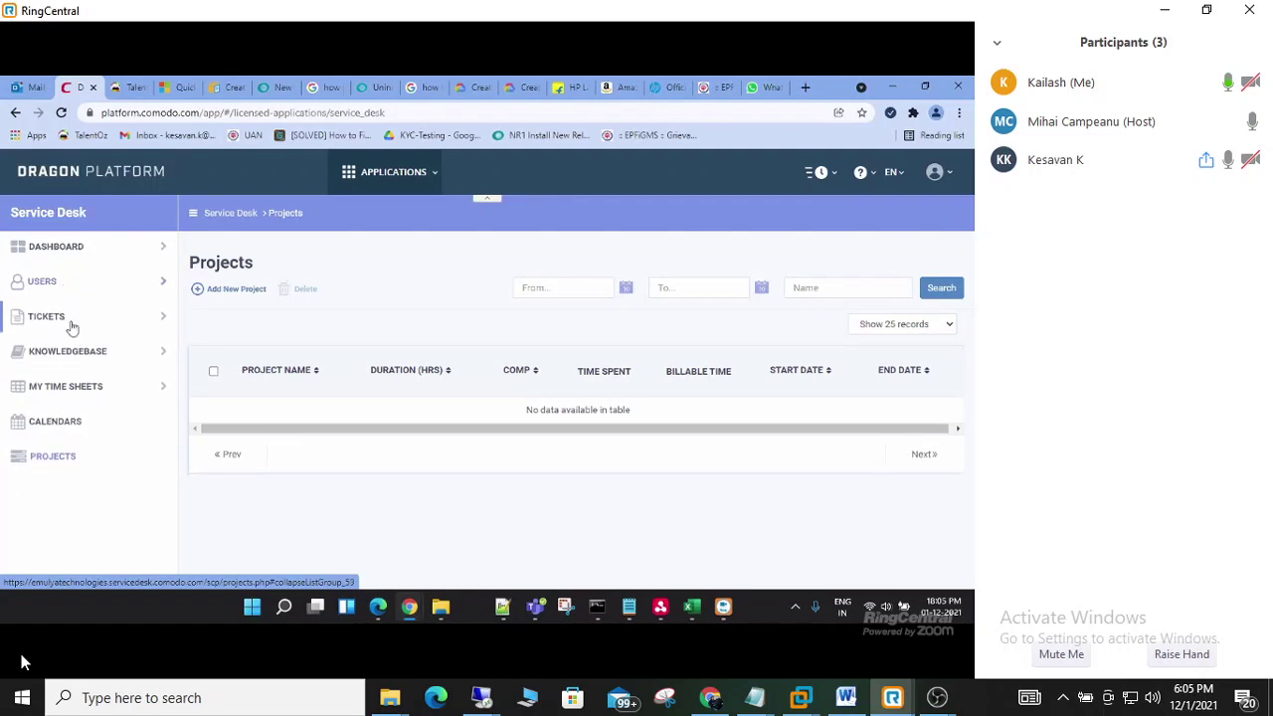
pyautogui.click(71, 320)
pyautogui.click(71, 324)
pyautogui.click(111, 249)
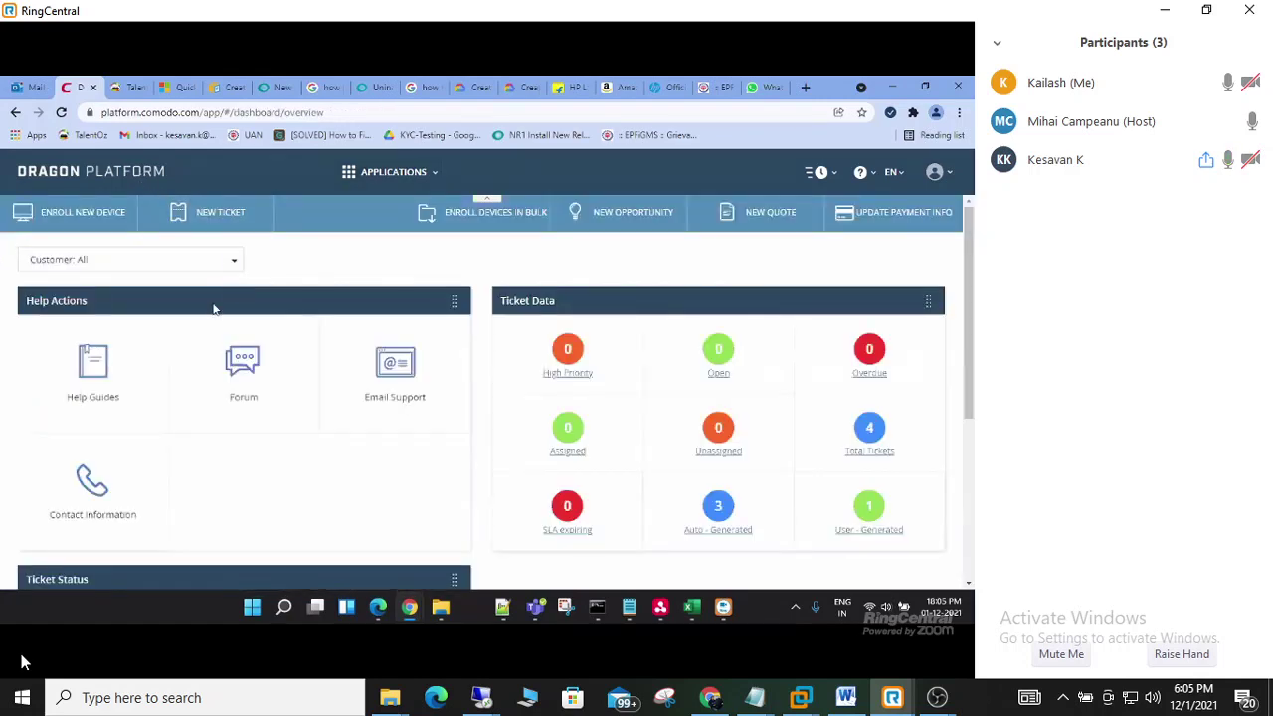
pyautogui.moveTo(55, 612)
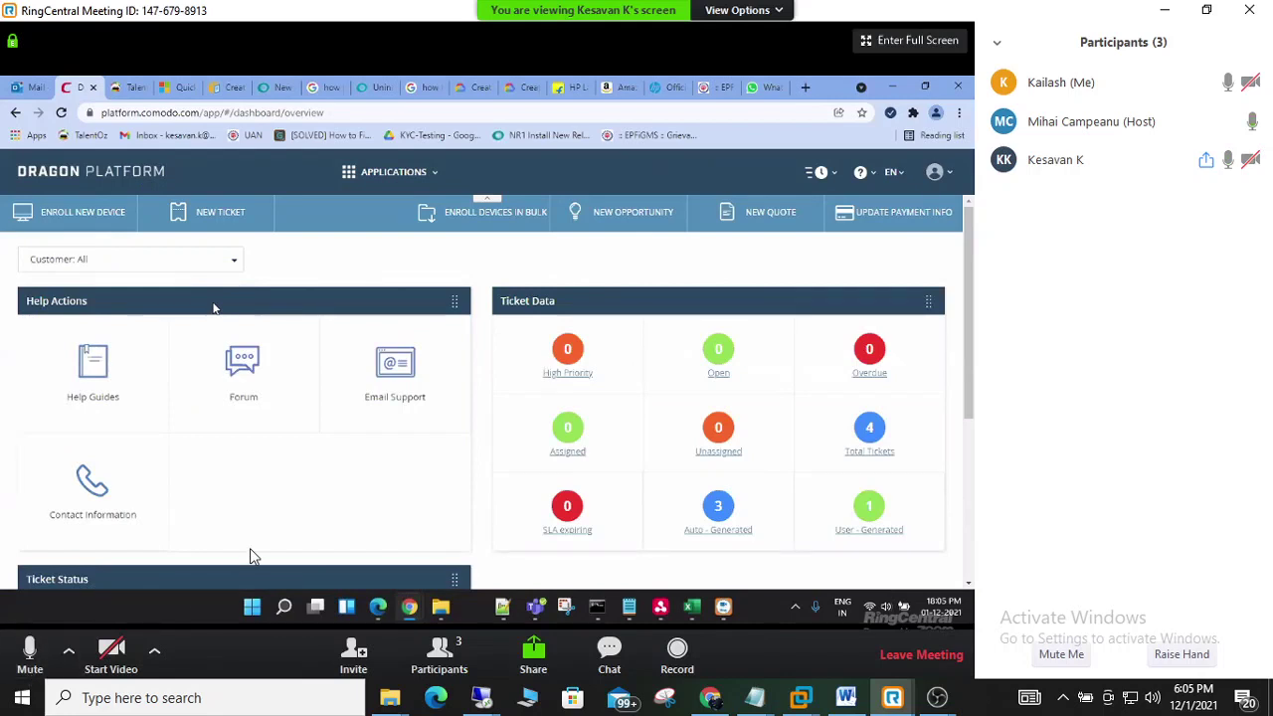
# - Mute your own microphone in the meeting call
pyautogui.click(30, 652)
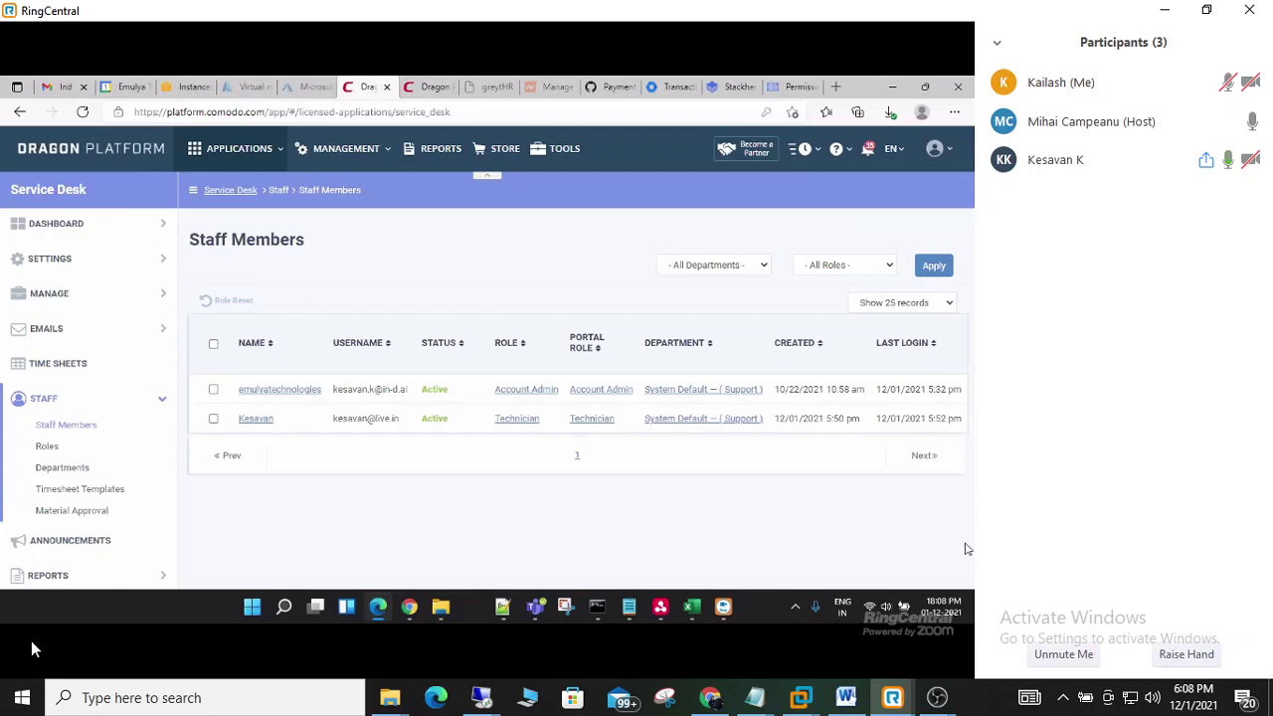
# - Collapse Staff, expand Manage and show Ticket Categories: Access Issue, General Inquiry, Report a Problem
pyautogui.click(85, 293)
pyautogui.click(59, 294)
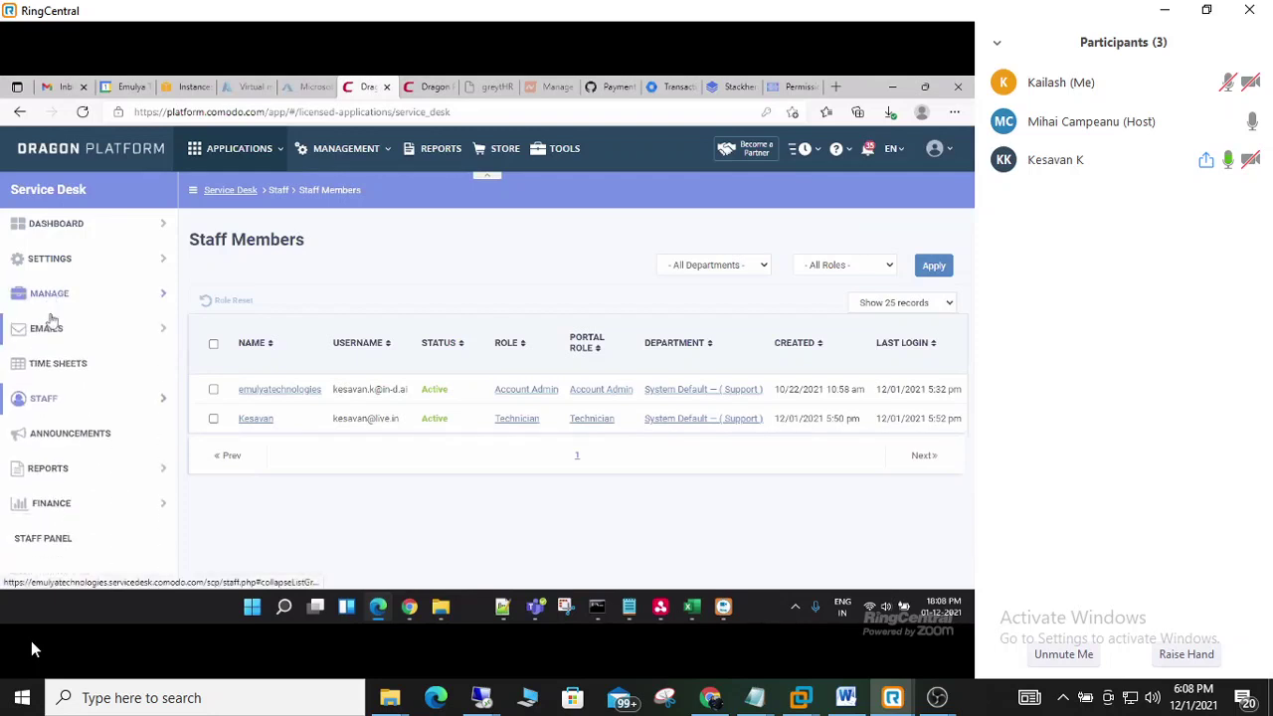
pyautogui.click(52, 324)
pyautogui.click(54, 293)
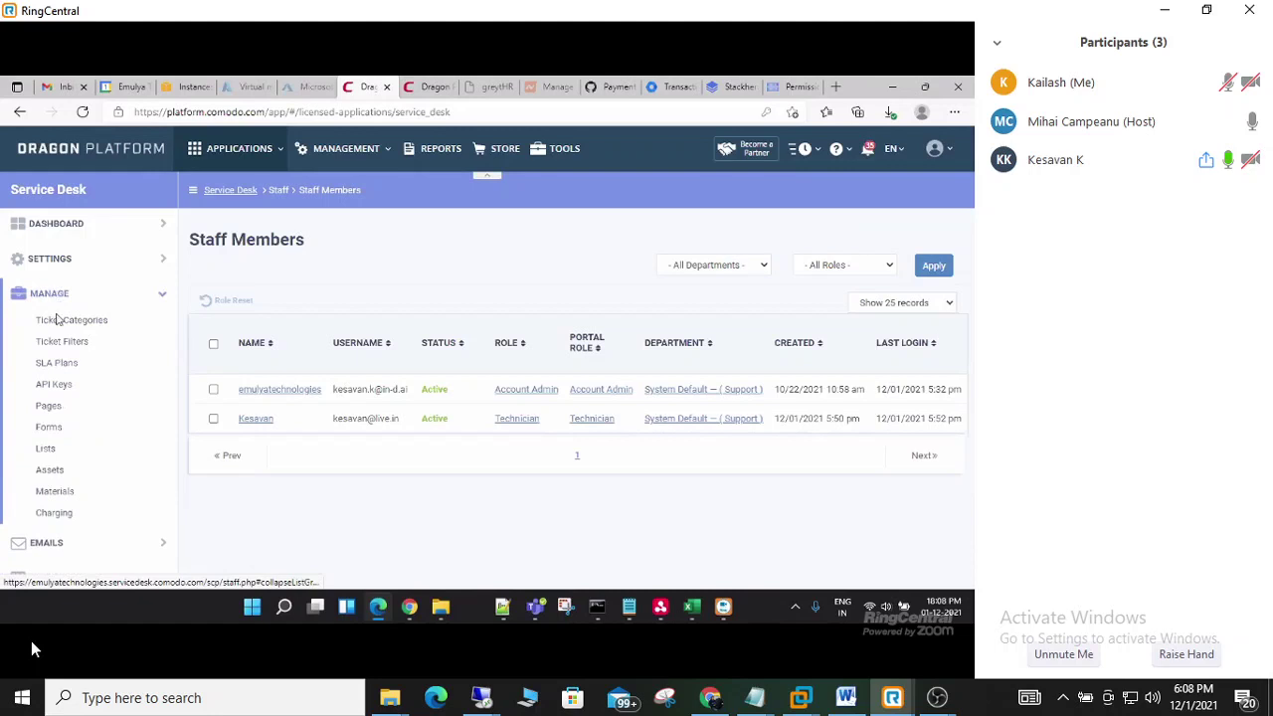
pyautogui.click(57, 319)
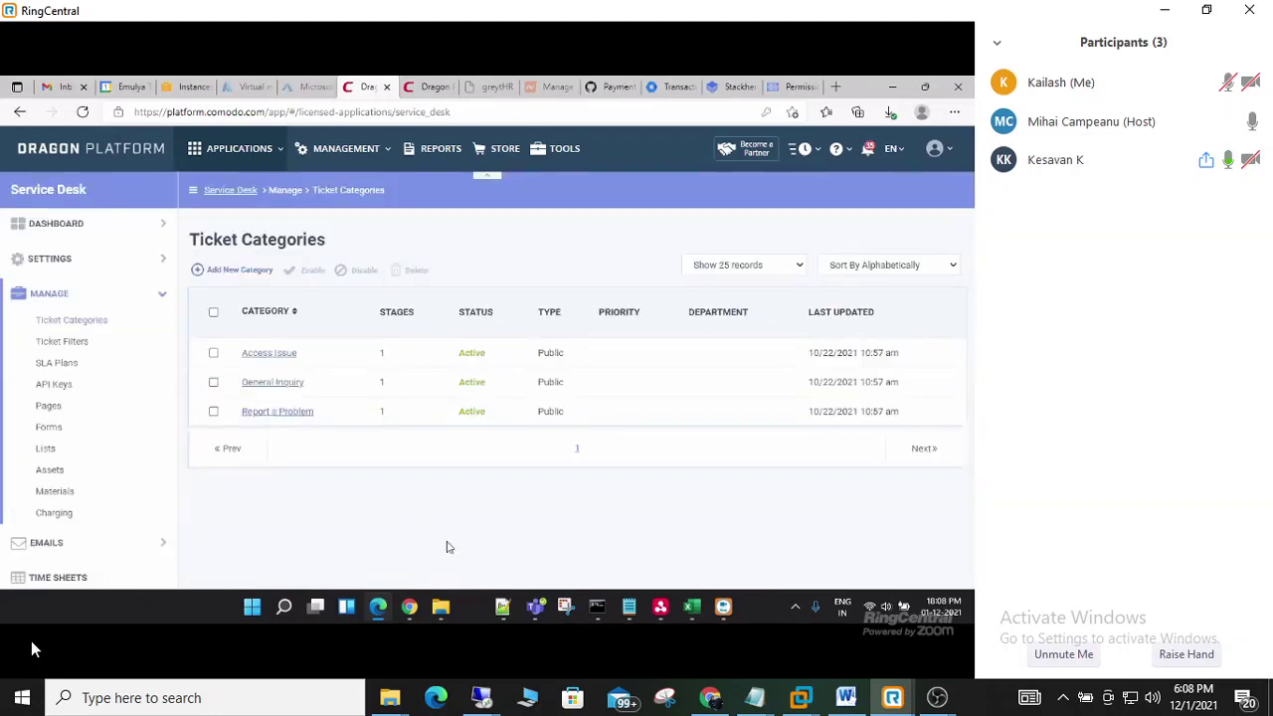
pyautogui.moveTo(33, 648)
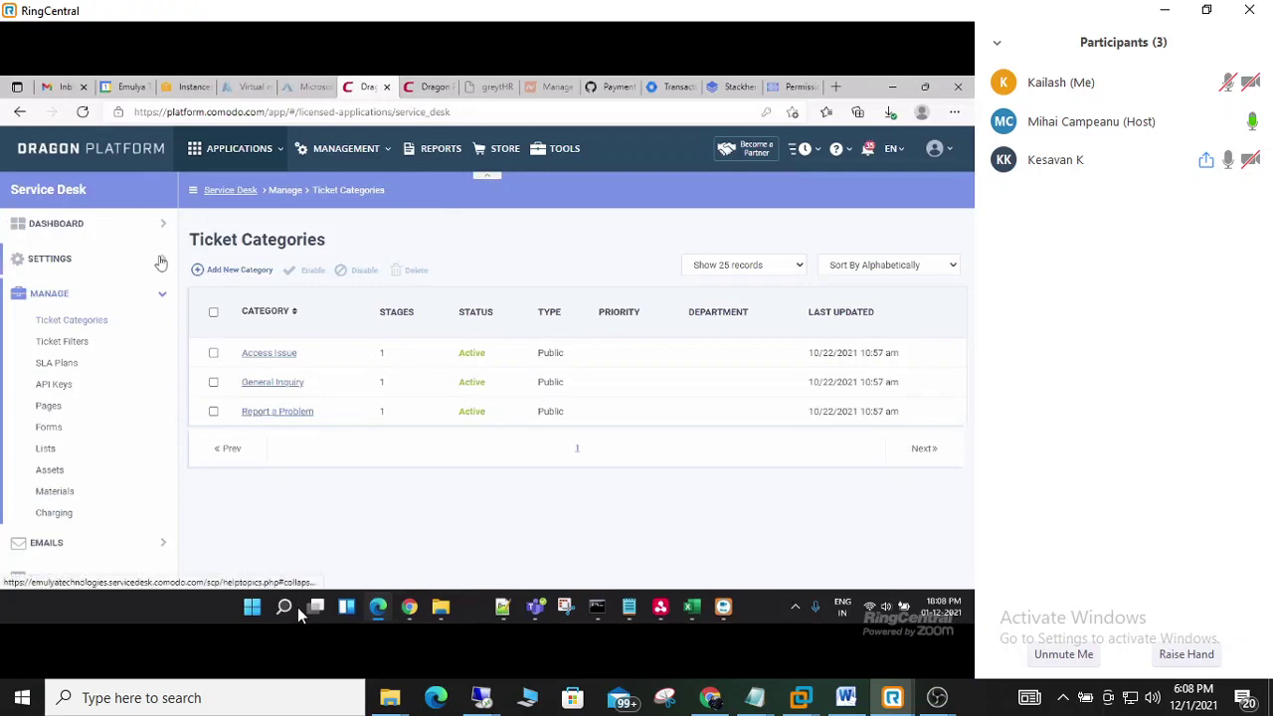
# - Copy the Helpdesk URL from the Service Desk System settings page
pyautogui.click(161, 262)
pyautogui.click(56, 311)
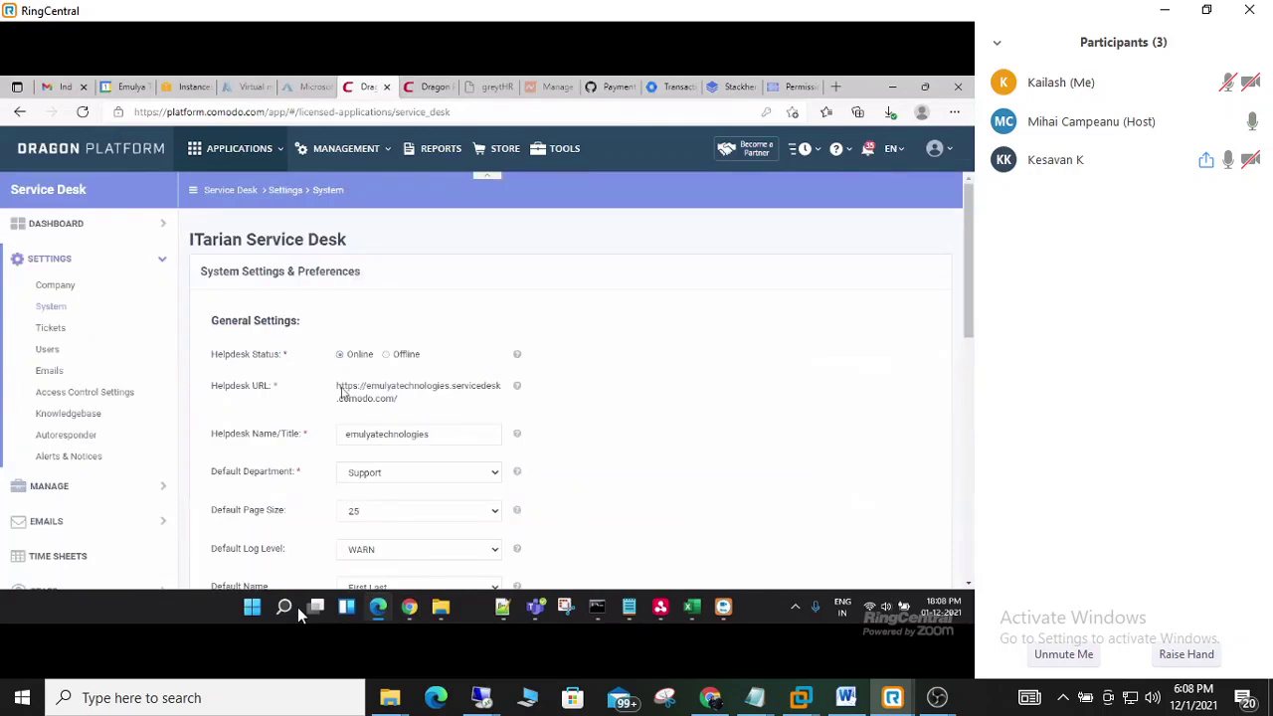
pyautogui.moveTo(338, 390); pyautogui.dragTo(394, 400)
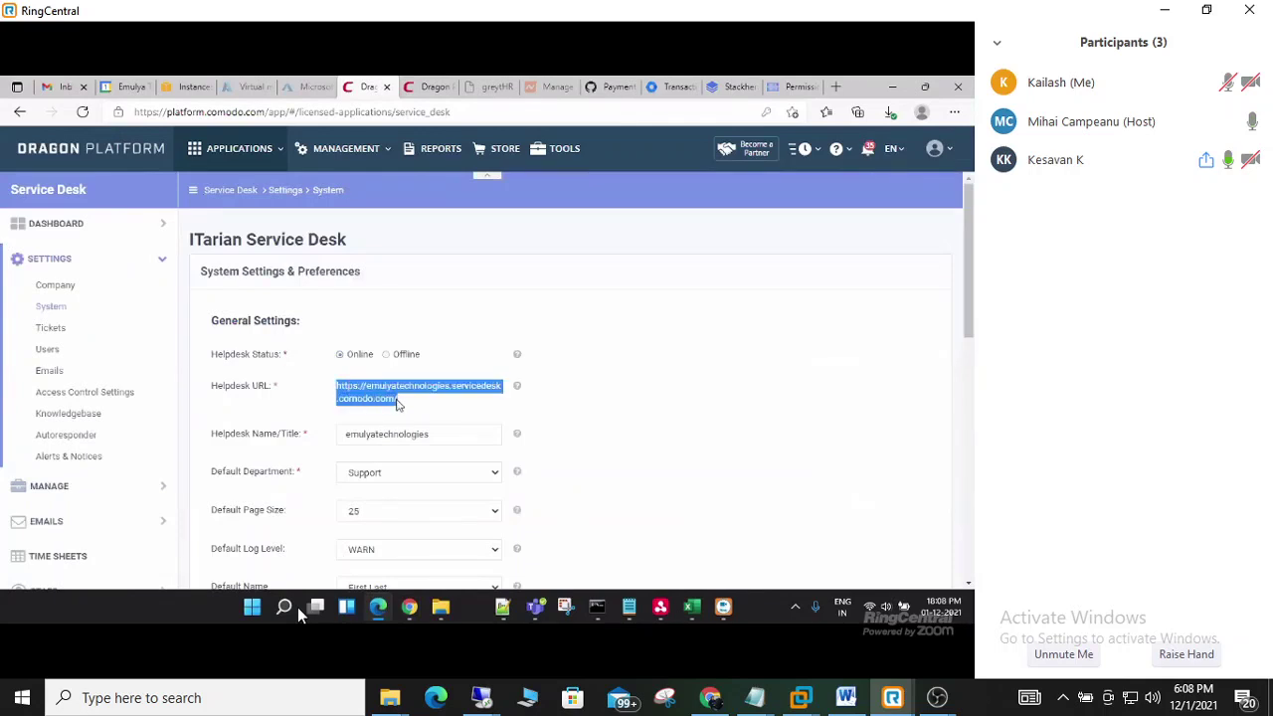
pyautogui.rightClick(389, 400)
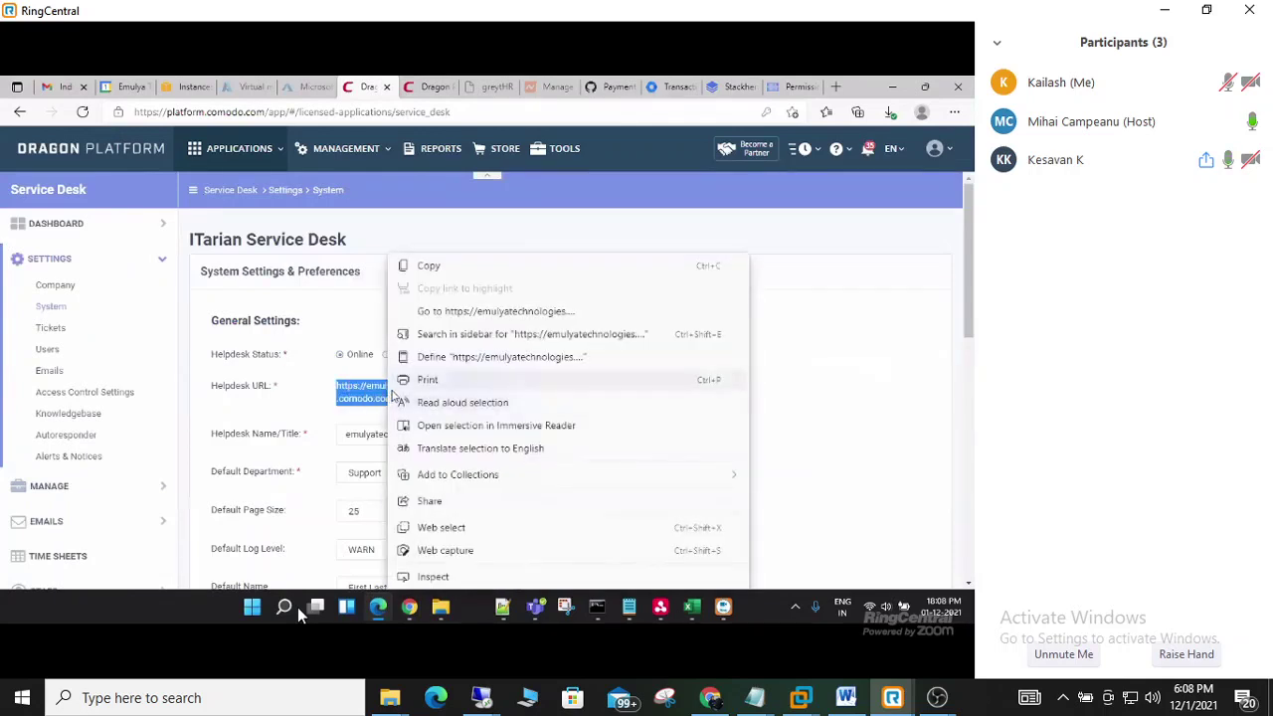
pyautogui.click(428, 264)
pyautogui.click(425, 266)
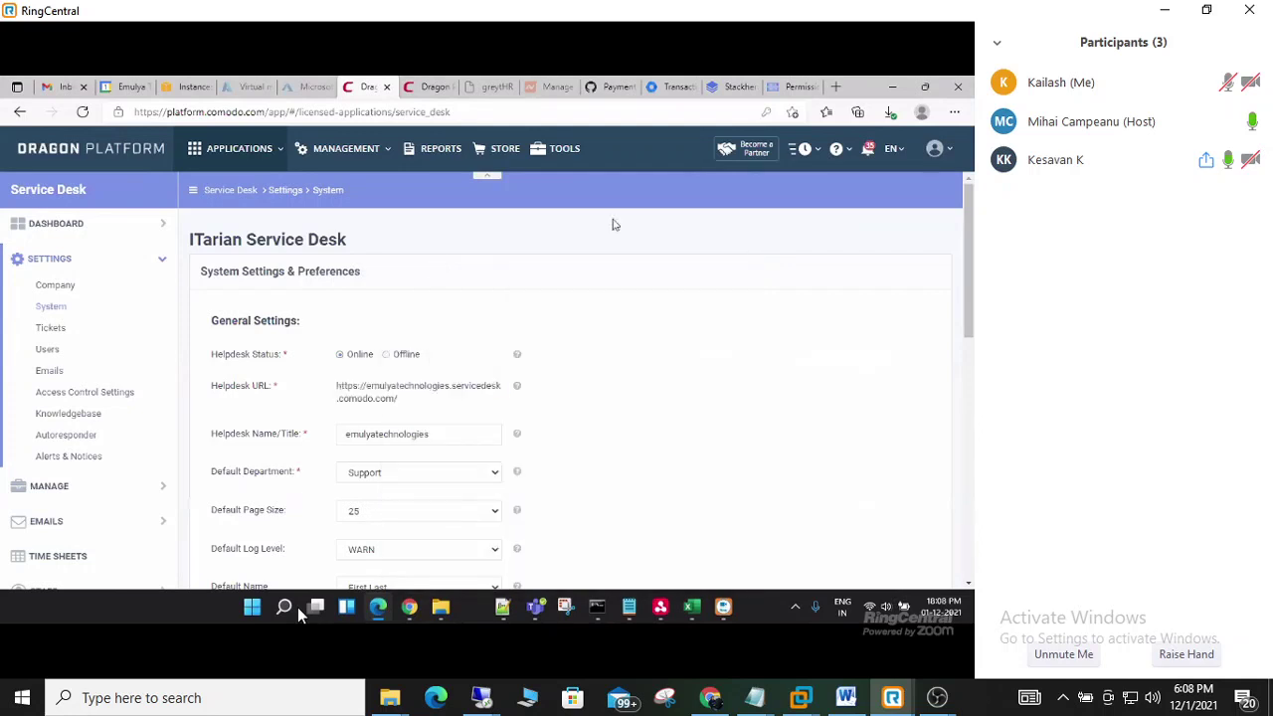
# - Load the copied Helpdesk URL in a new browser tab
pyautogui.click(835, 88)
pyautogui.rightClick(223, 111)
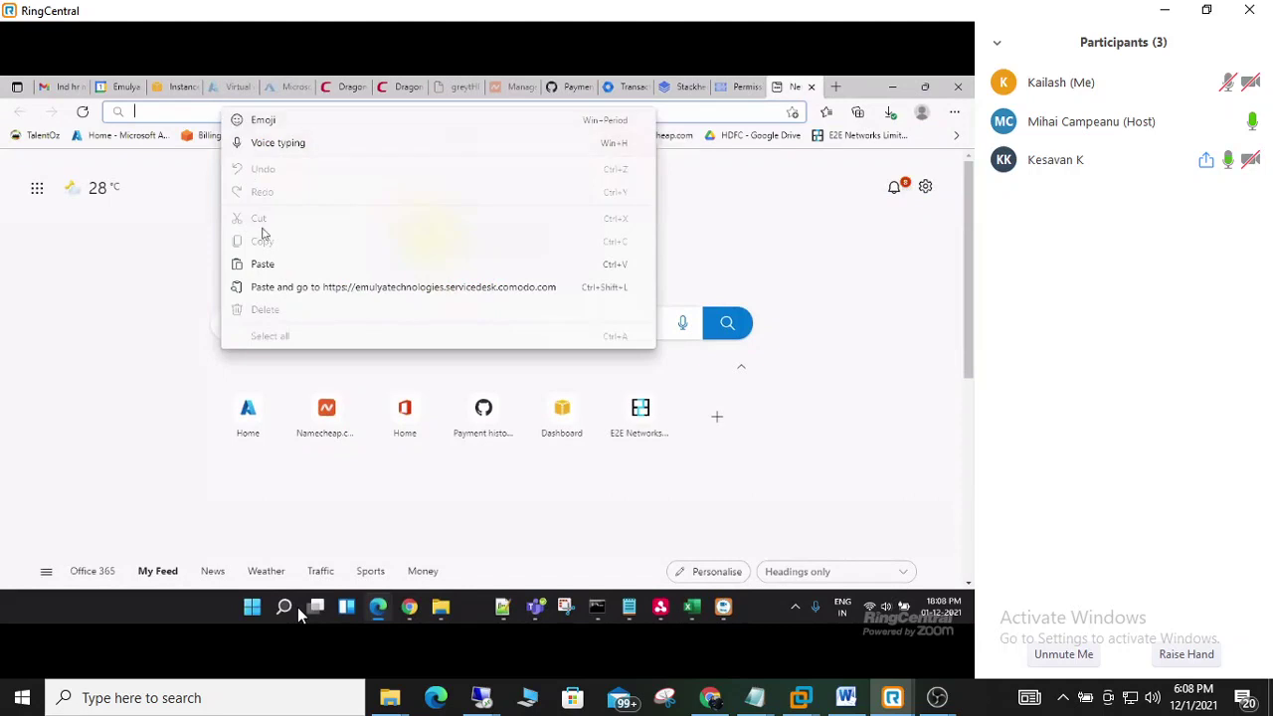
pyautogui.click(263, 264)
pyautogui.press('Return')
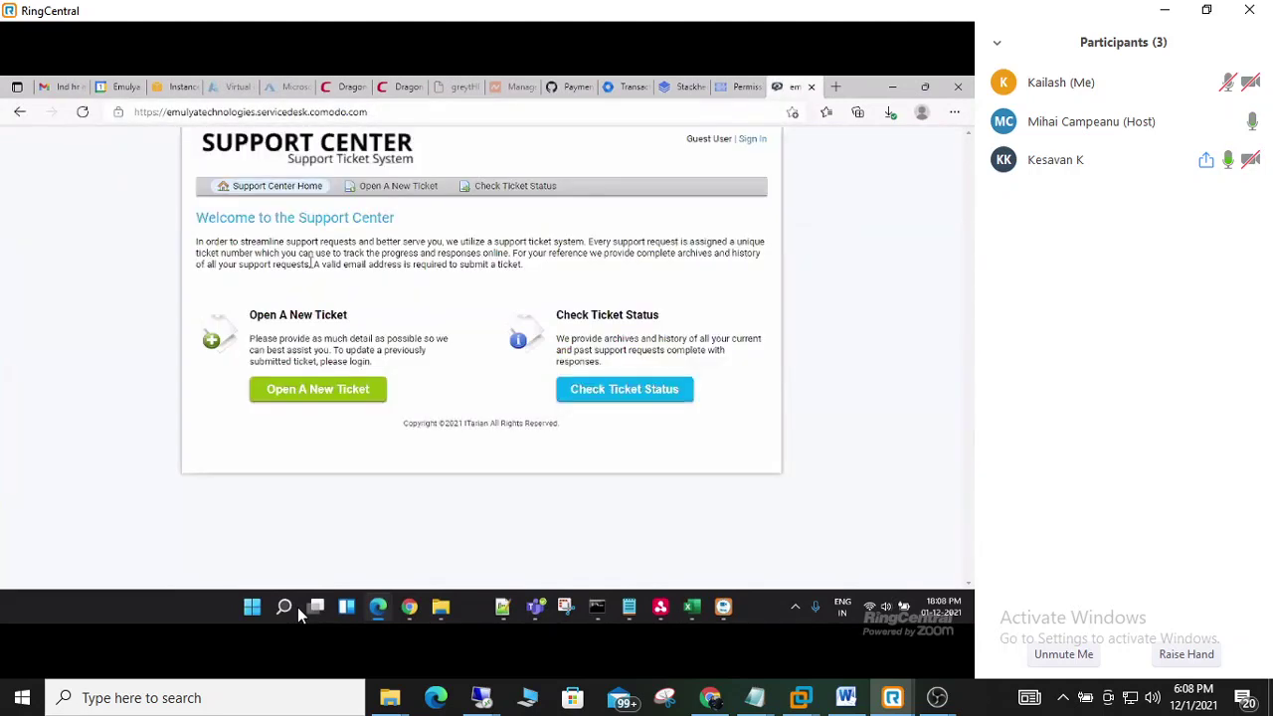
# - On the portal, start a new ticket and choose the General Inquiry category
pyautogui.click(348, 395)
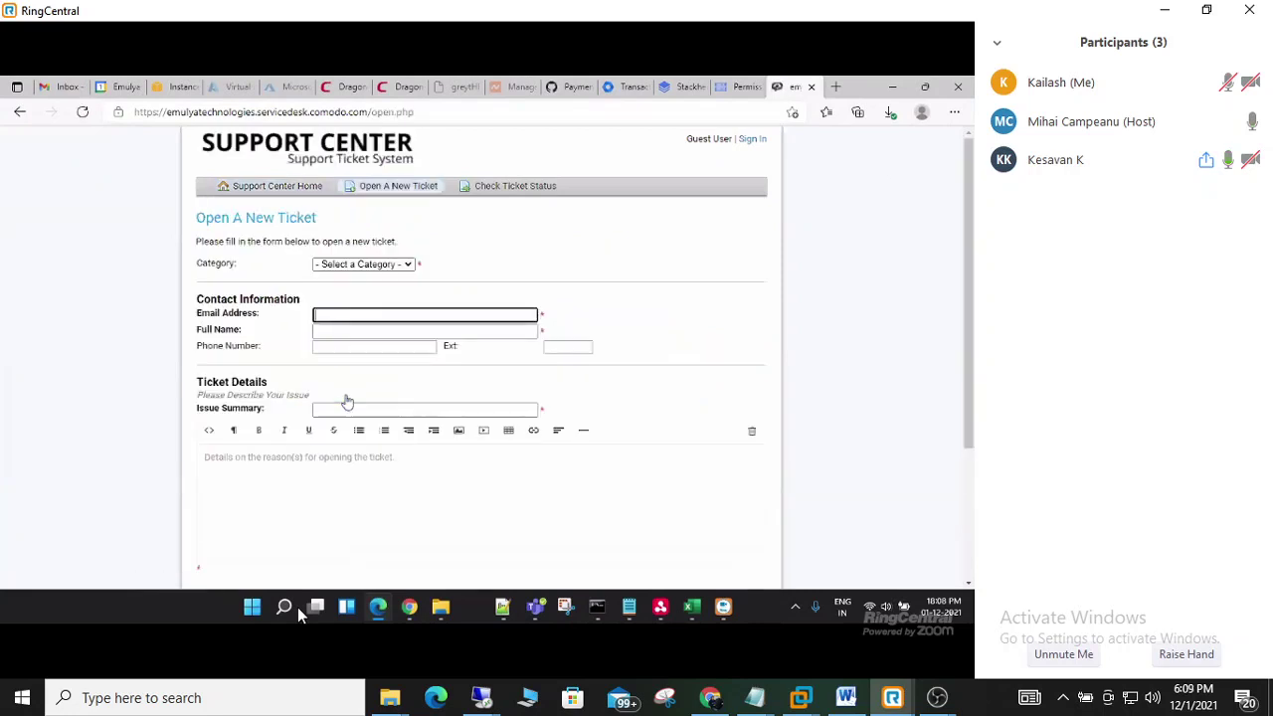
pyautogui.click(407, 264)
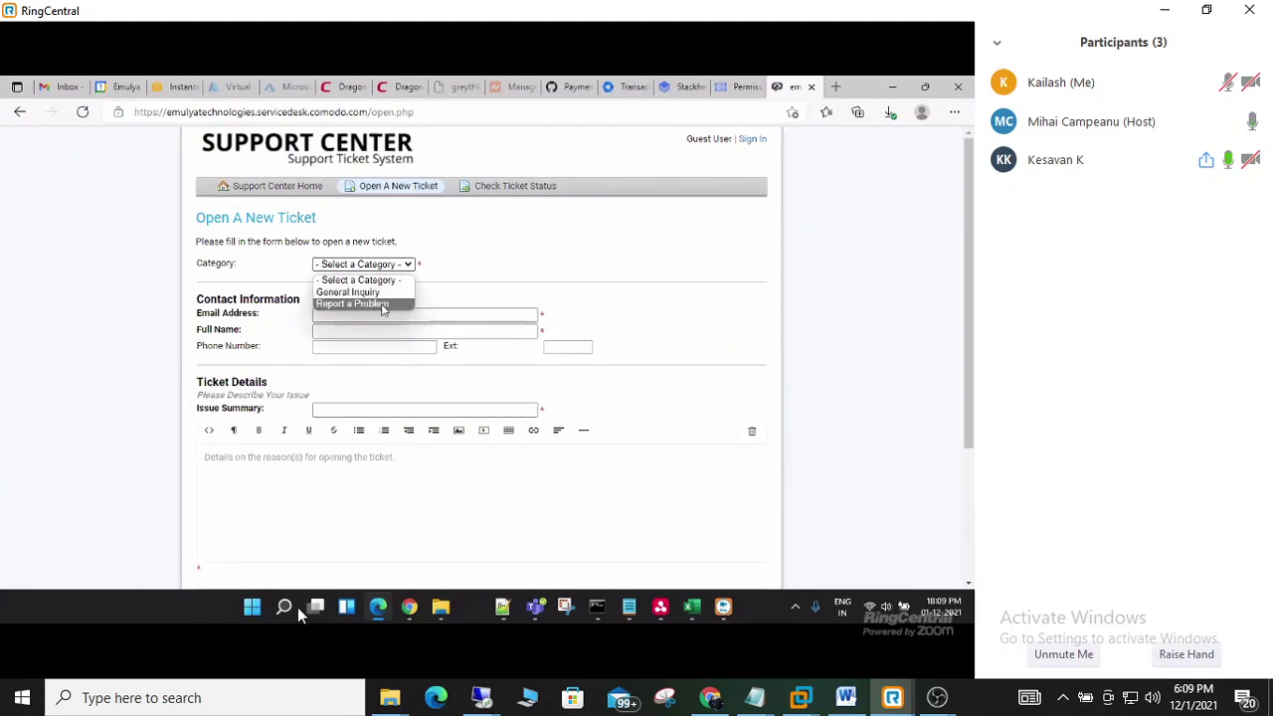
pyautogui.click(375, 293)
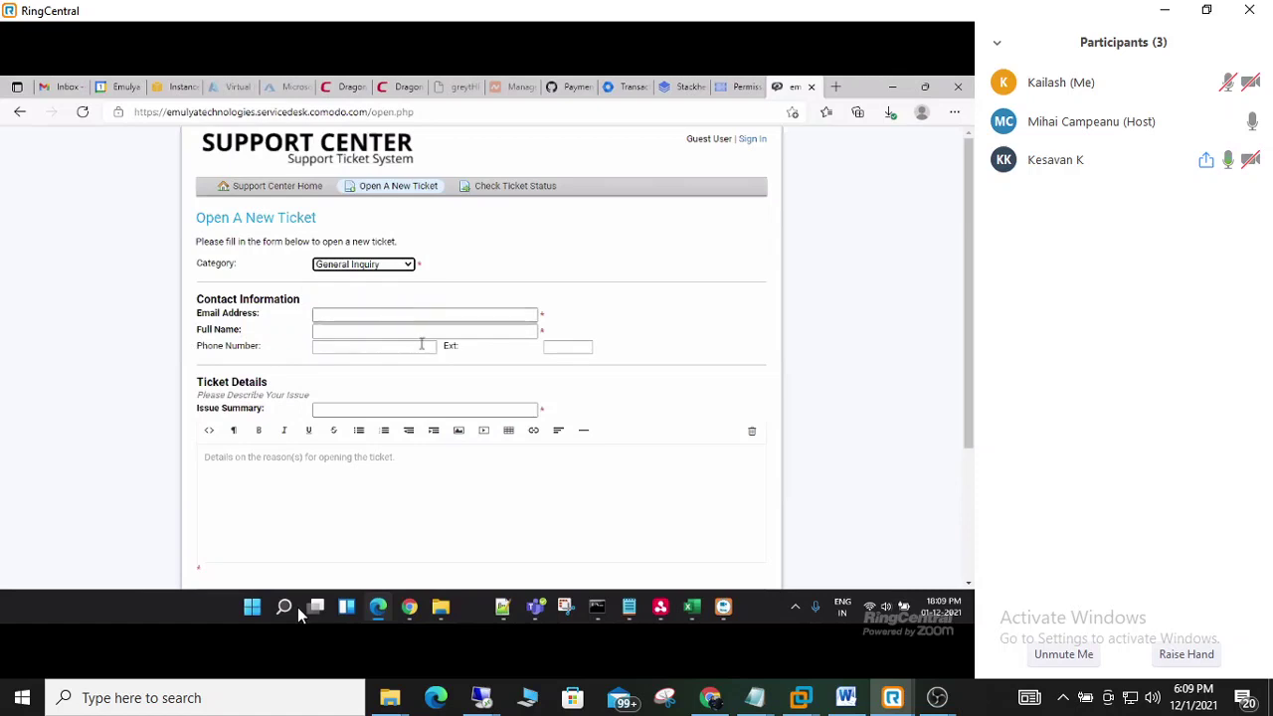
pyautogui.scroll(-3, 457, 361)
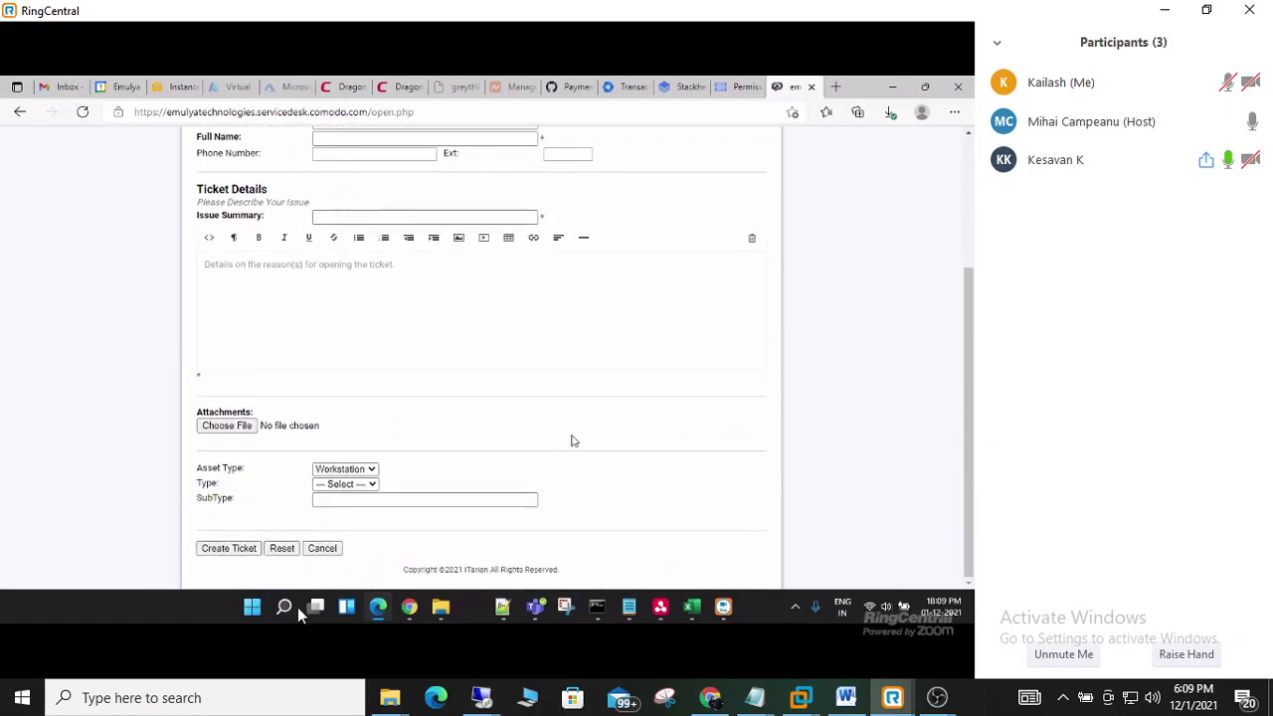
pyautogui.scroll(4, 571, 441)
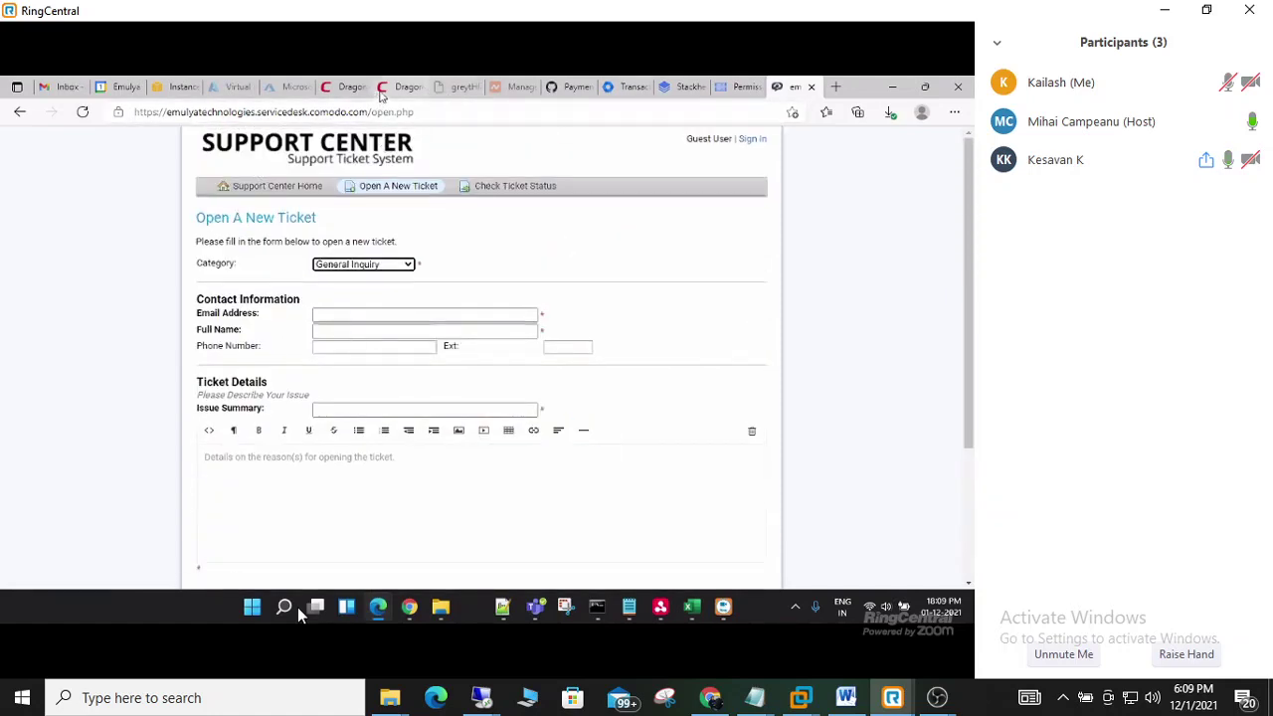
# - Back in Dragon Platform, reopen Ticket Categories and glance at the portal and Staff tabs
pyautogui.click(397, 86)
pyautogui.click(338, 87)
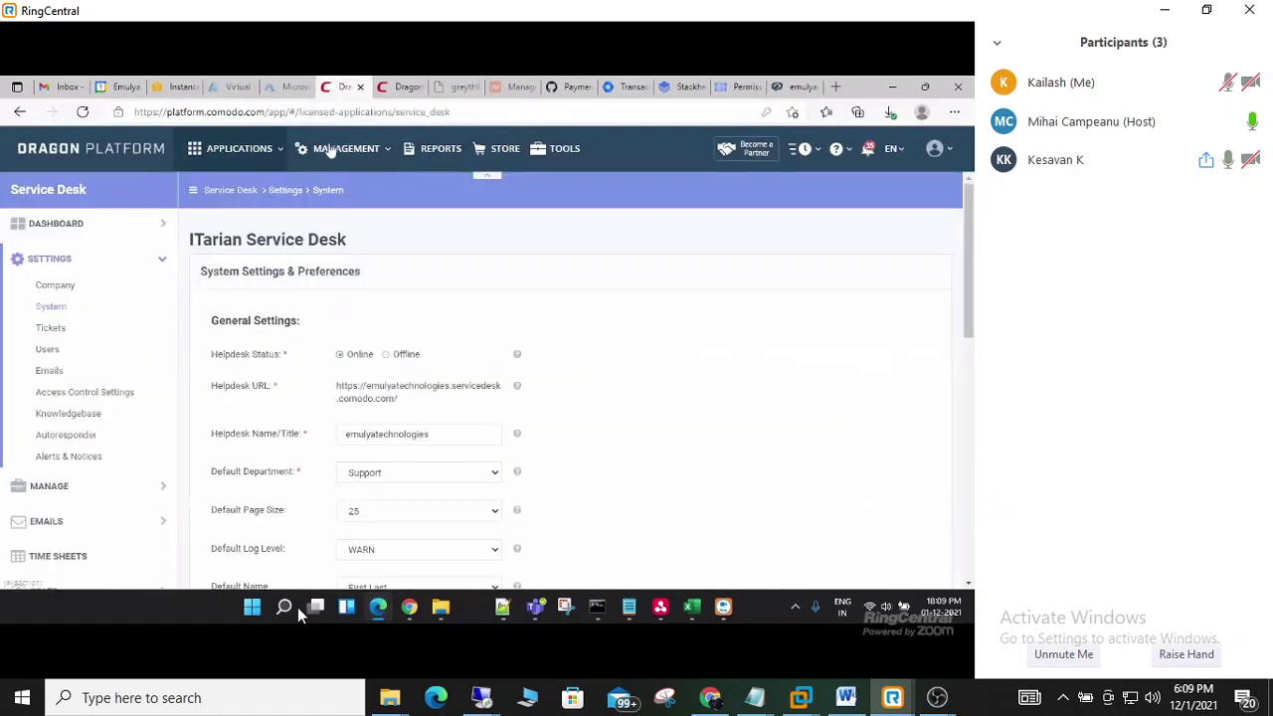
pyautogui.click(40, 487)
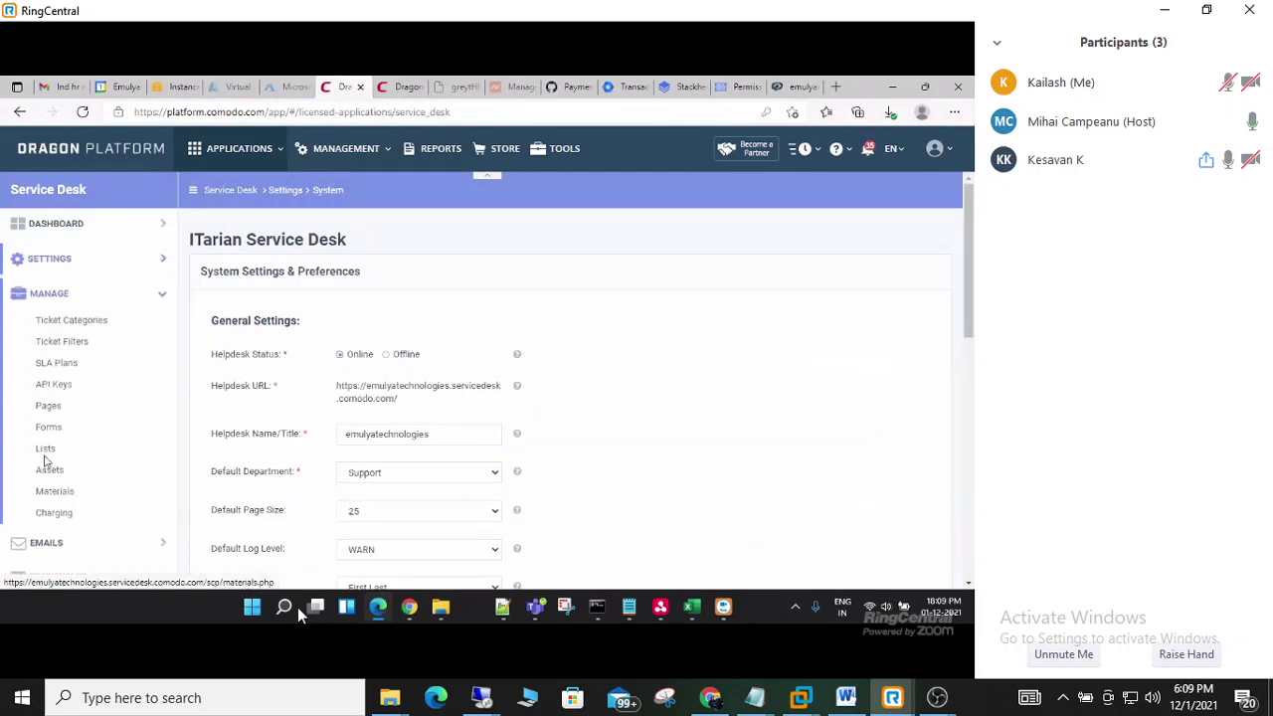
pyautogui.click(62, 320)
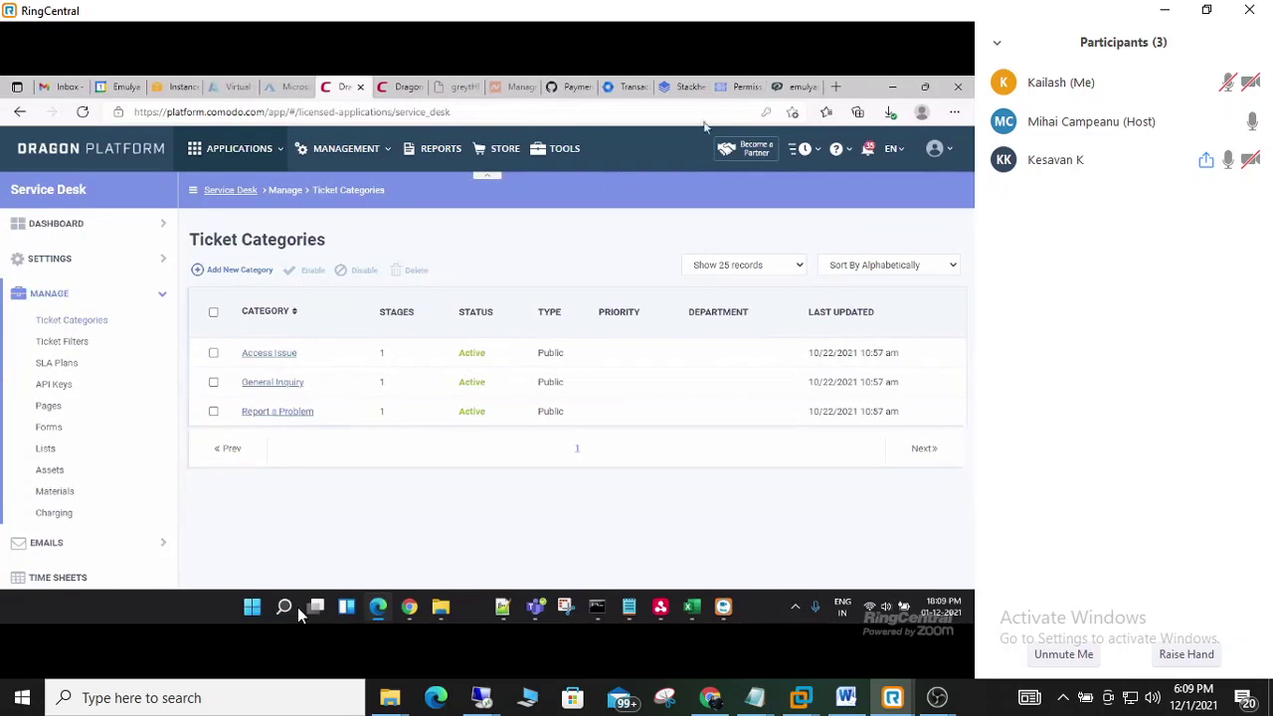
pyautogui.click(791, 86)
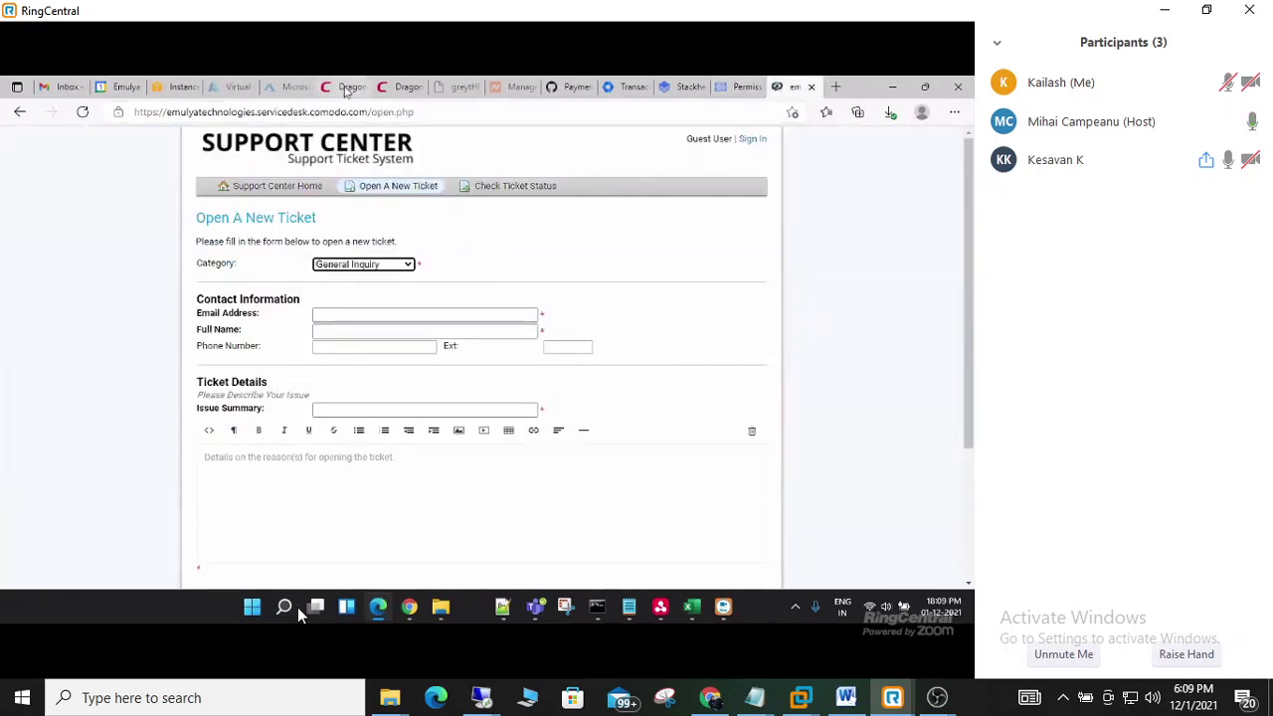
pyautogui.click(392, 88)
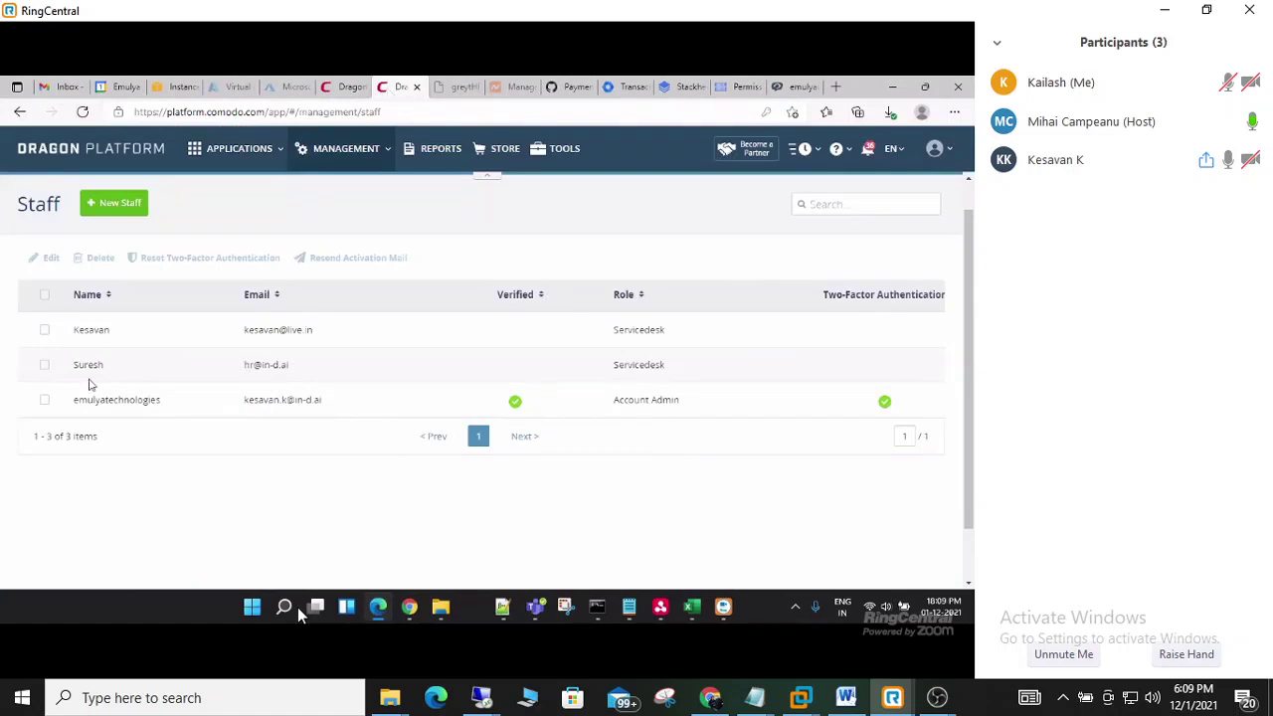
pyautogui.click(339, 86)
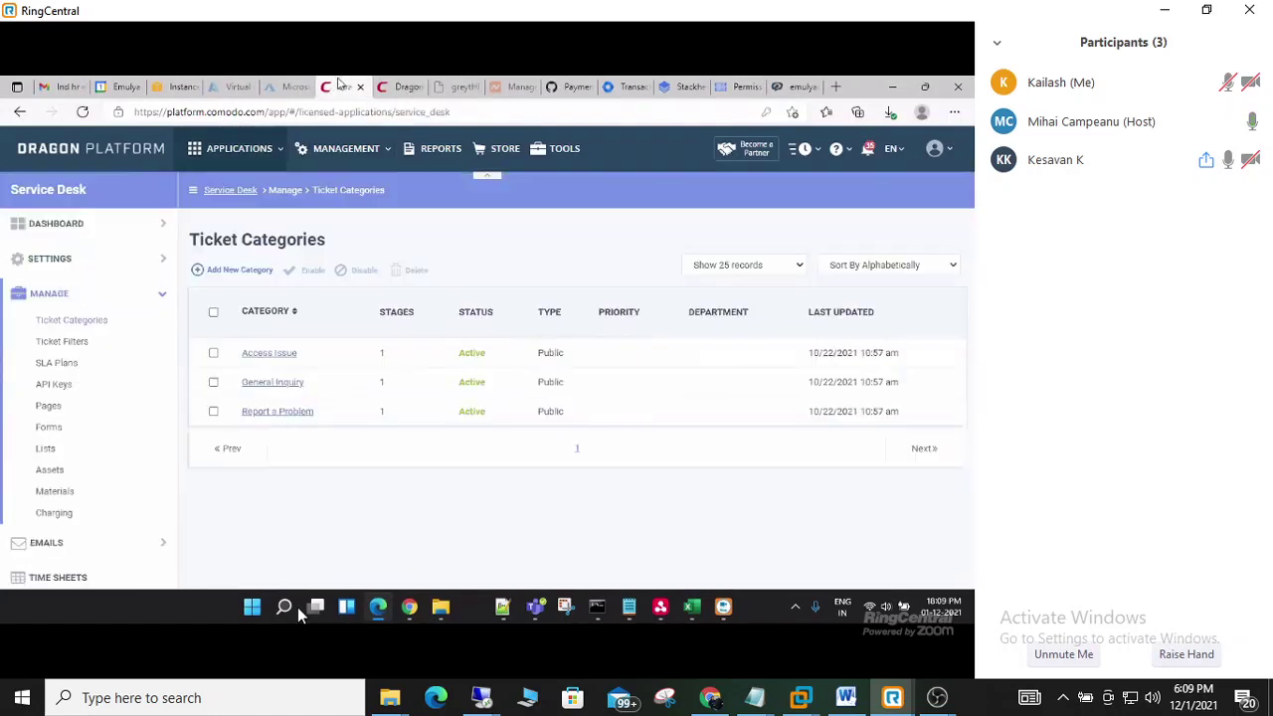
# - Start a new ticket category and route its Stage 1 to the In-d HR department
pyautogui.click(224, 271)
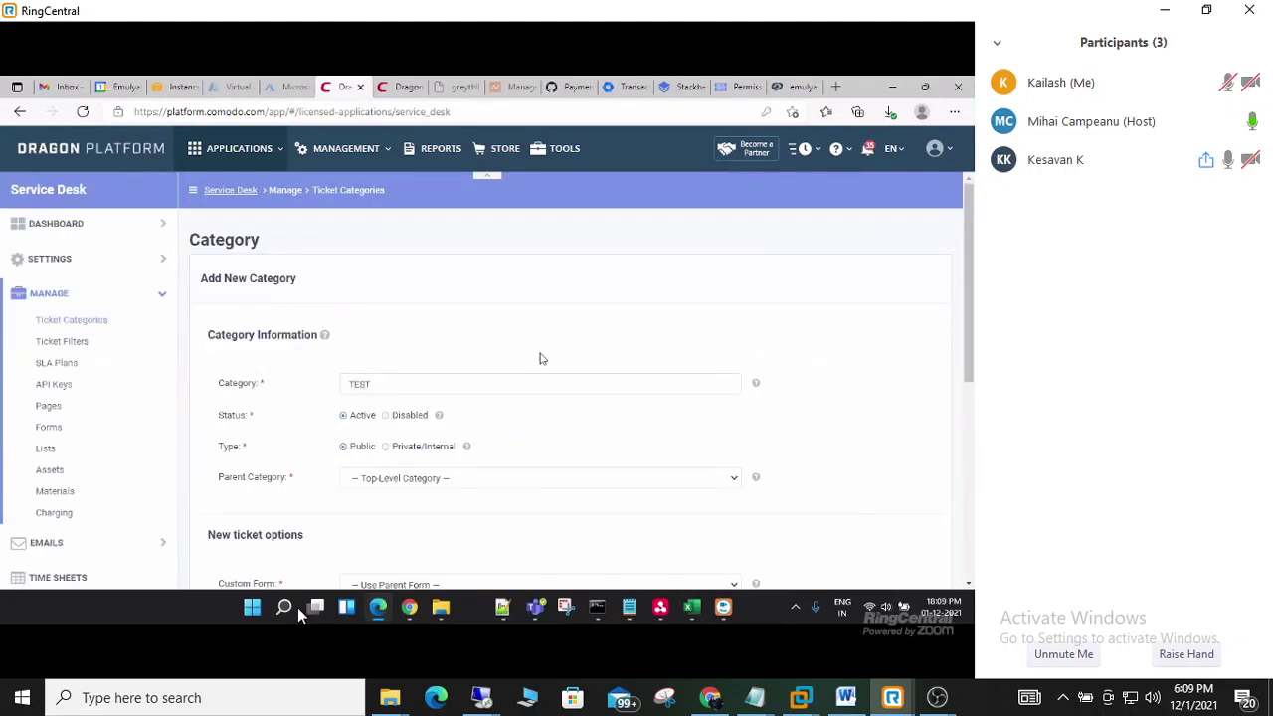
pyautogui.scroll(-1, 466, 353)
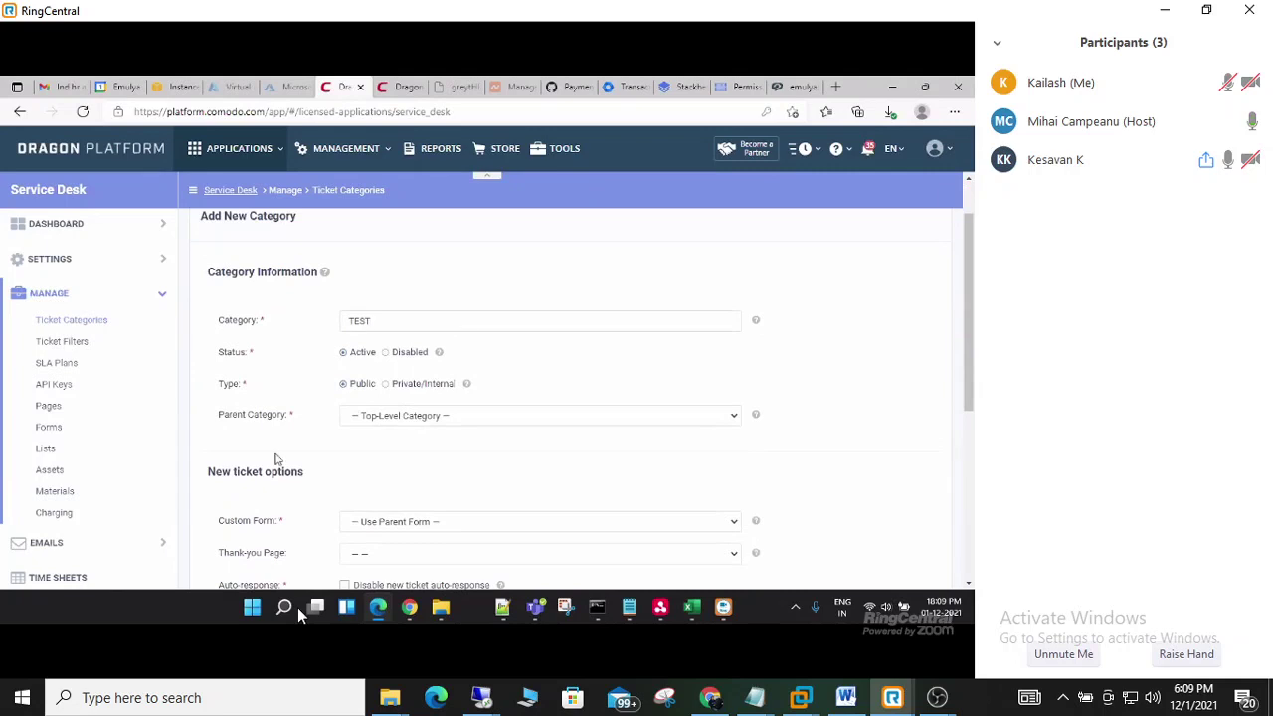
pyautogui.scroll(-5, 283, 460)
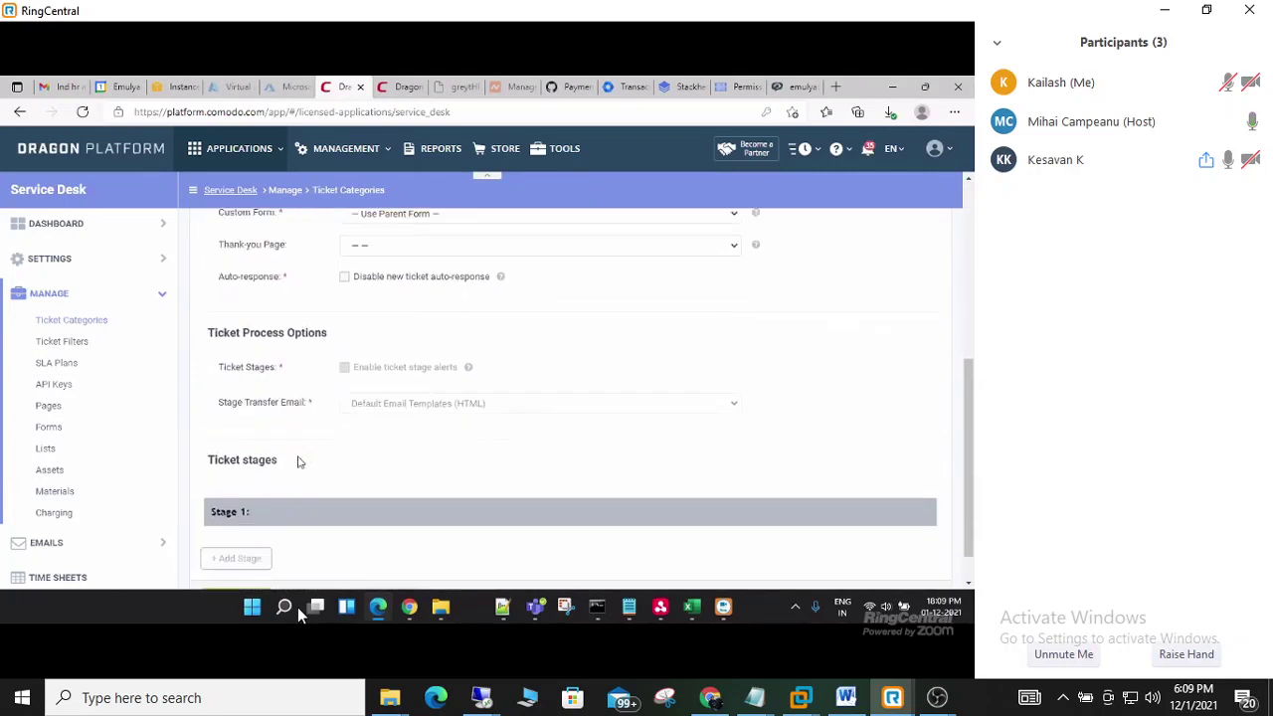
pyautogui.scroll(-1, 297, 461)
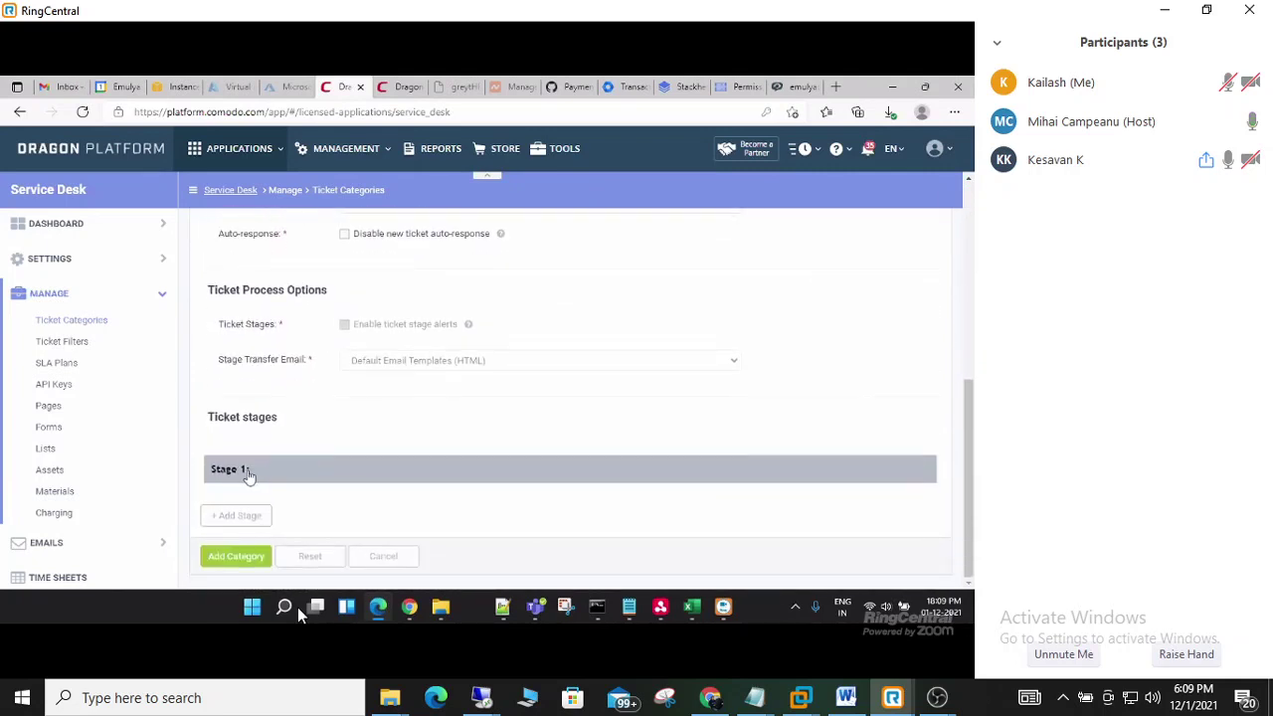
pyautogui.scroll(2, 358, 427)
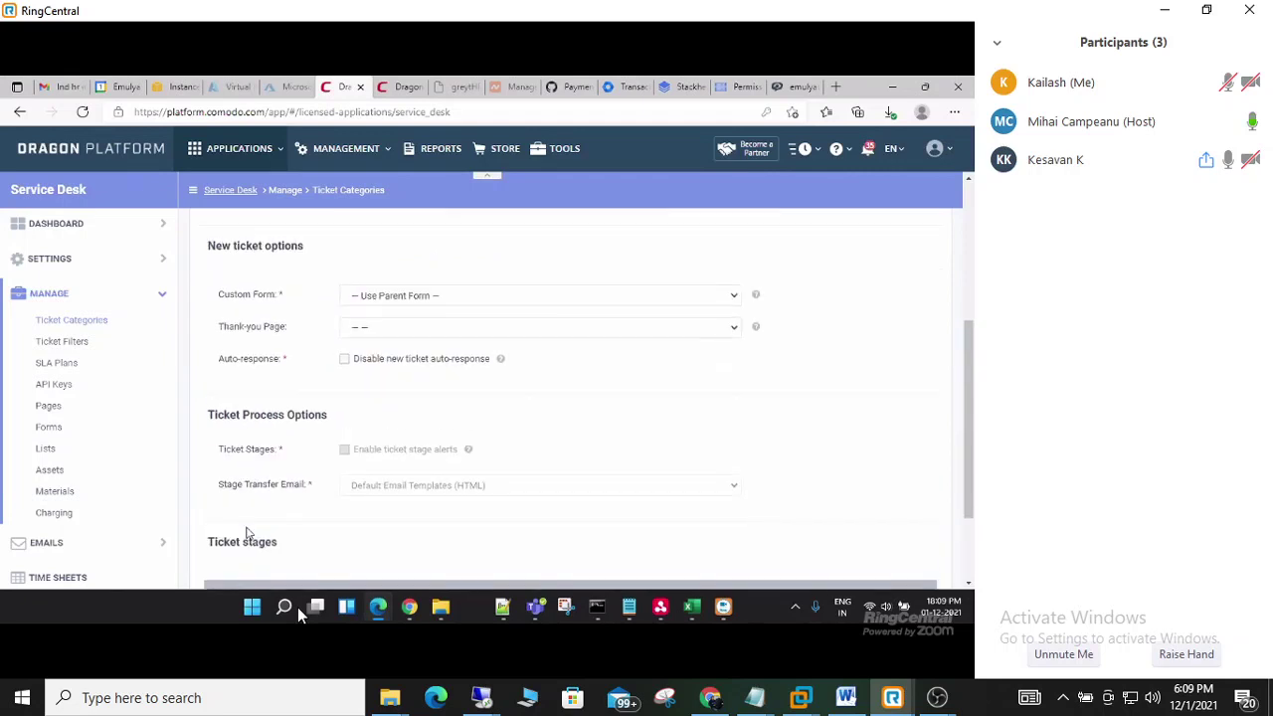
pyautogui.scroll(-2, 249, 534)
pyautogui.click(231, 471)
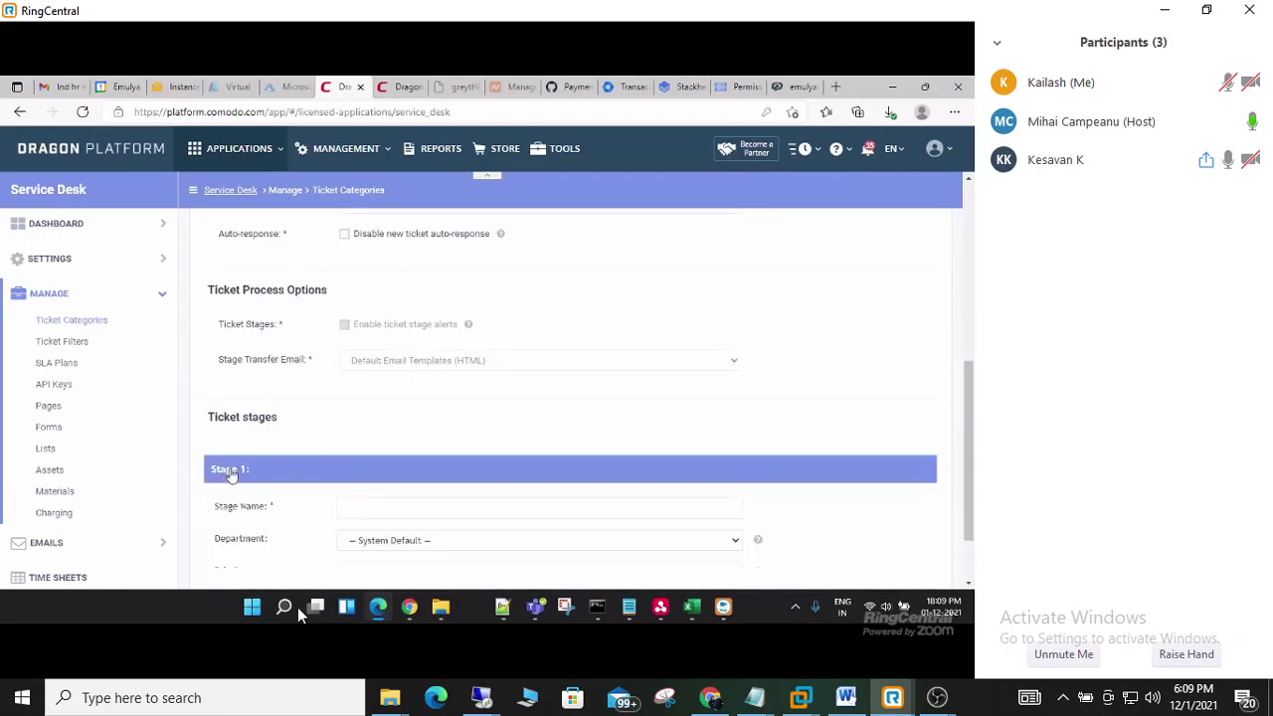
pyautogui.scroll(-2, 341, 520)
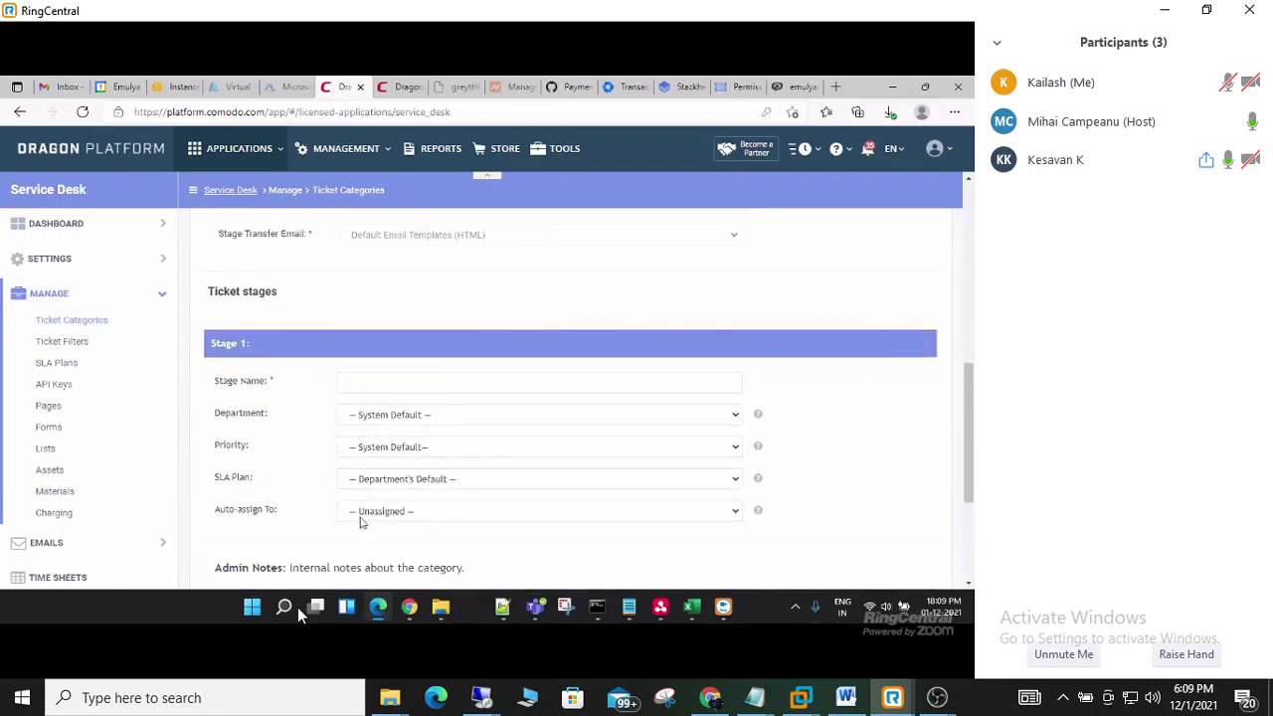
pyautogui.click(400, 421)
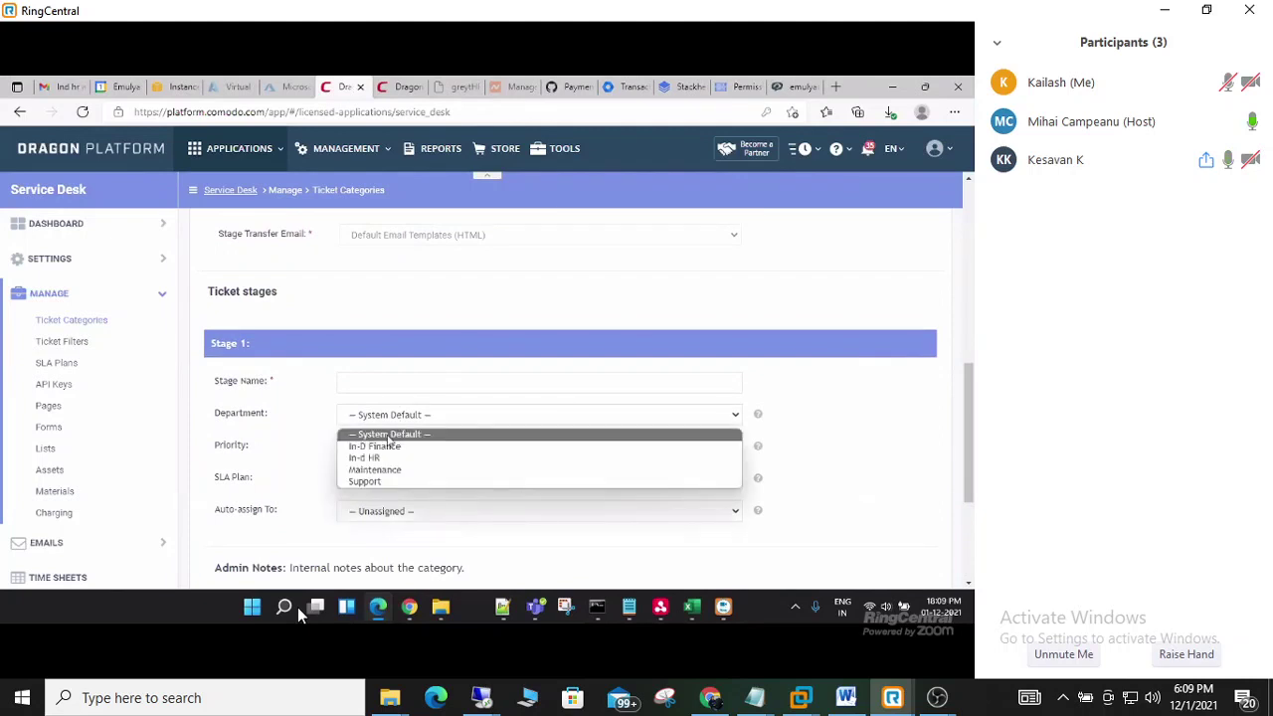
pyautogui.click(375, 458)
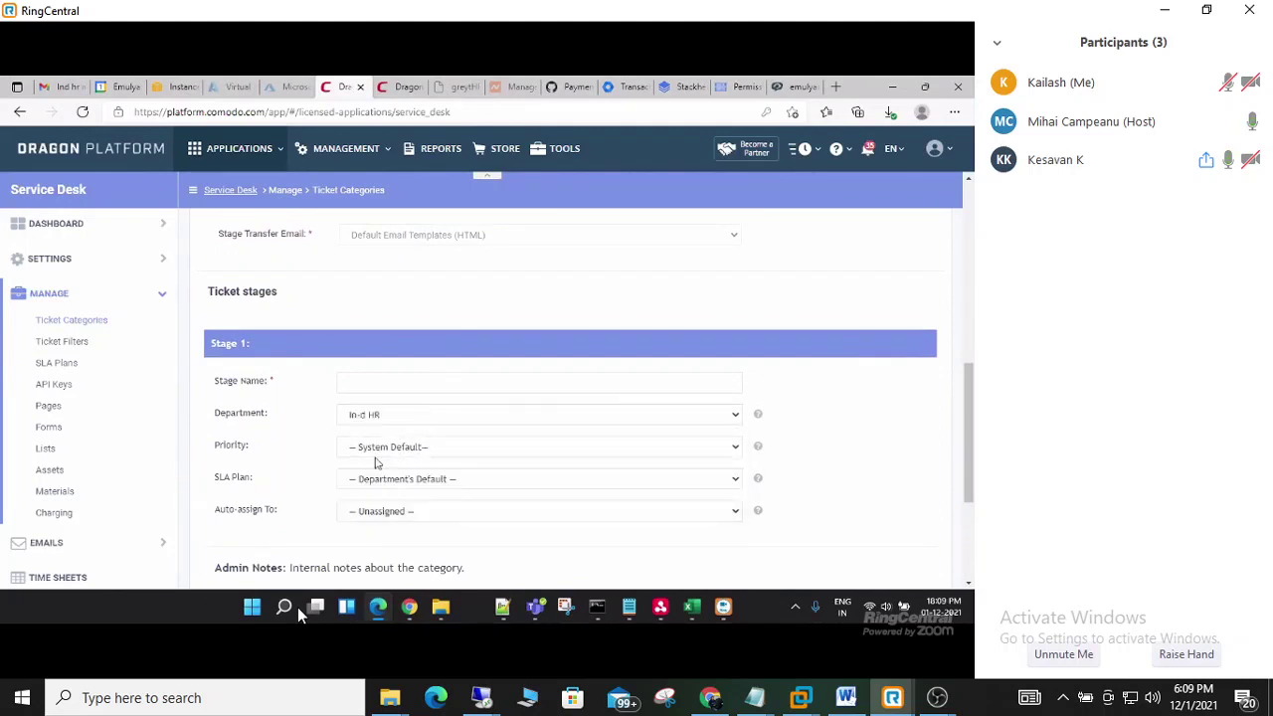
# - Try saving the TEST category, then enter 'H' as the stage name
pyautogui.scroll(5, 308, 453)
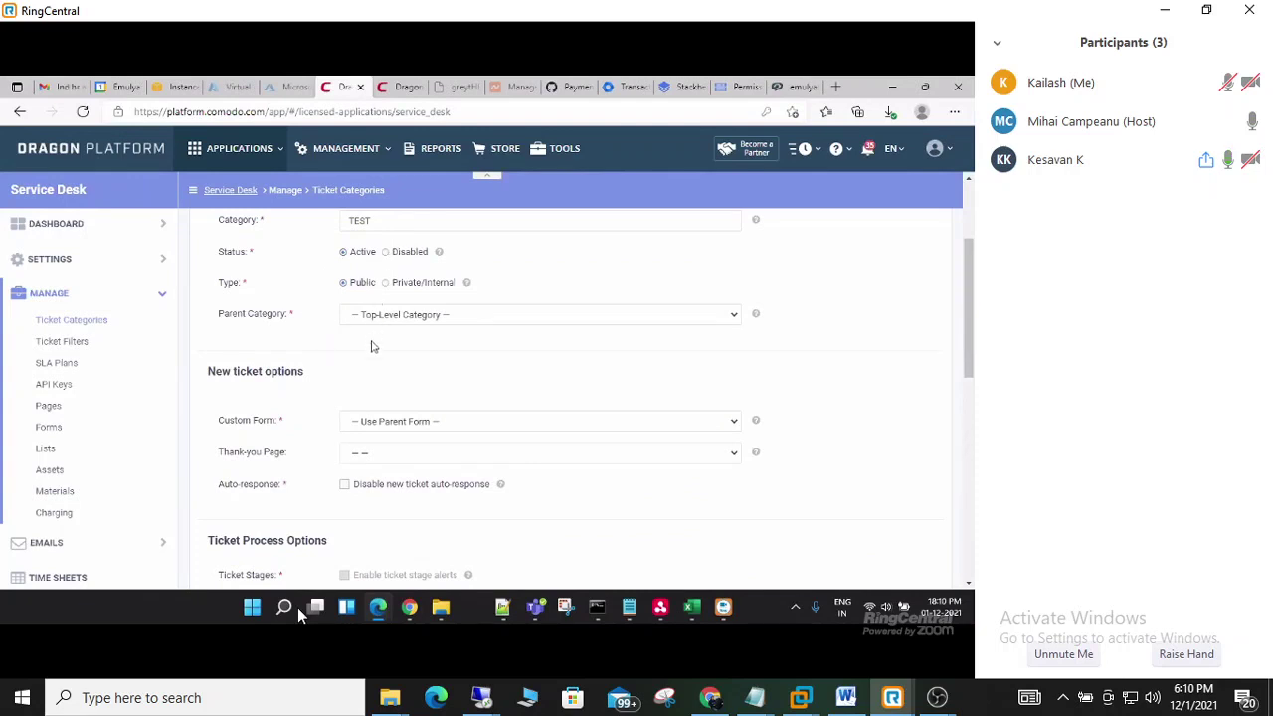
pyautogui.scroll(-3, 327, 401)
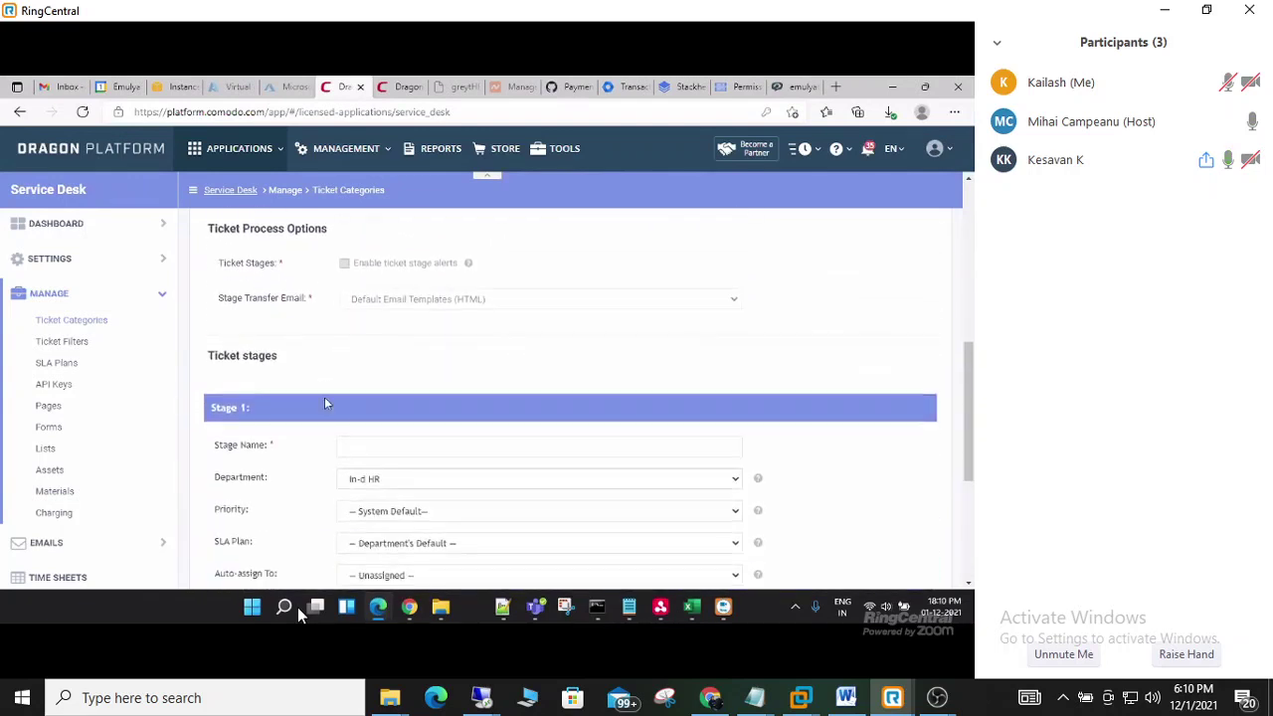
pyautogui.scroll(-1, 328, 402)
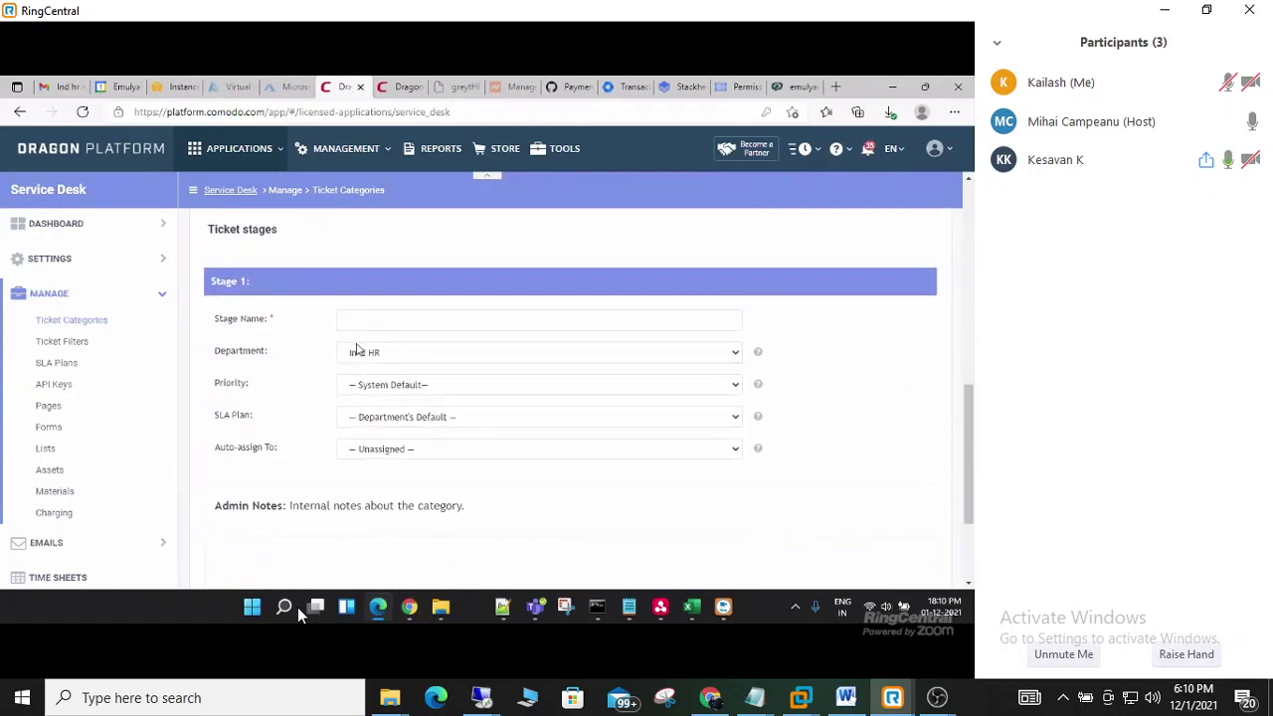
pyautogui.scroll(-2, 330, 438)
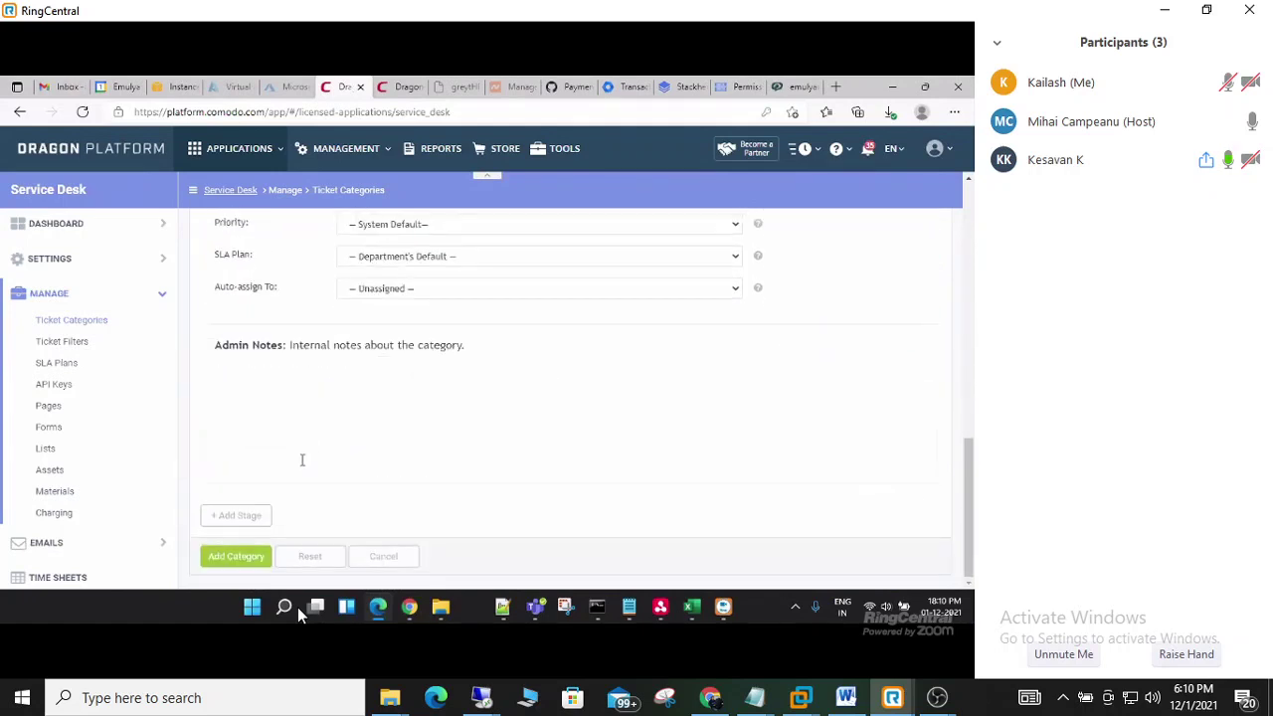
pyautogui.click(248, 555)
pyautogui.click(234, 557)
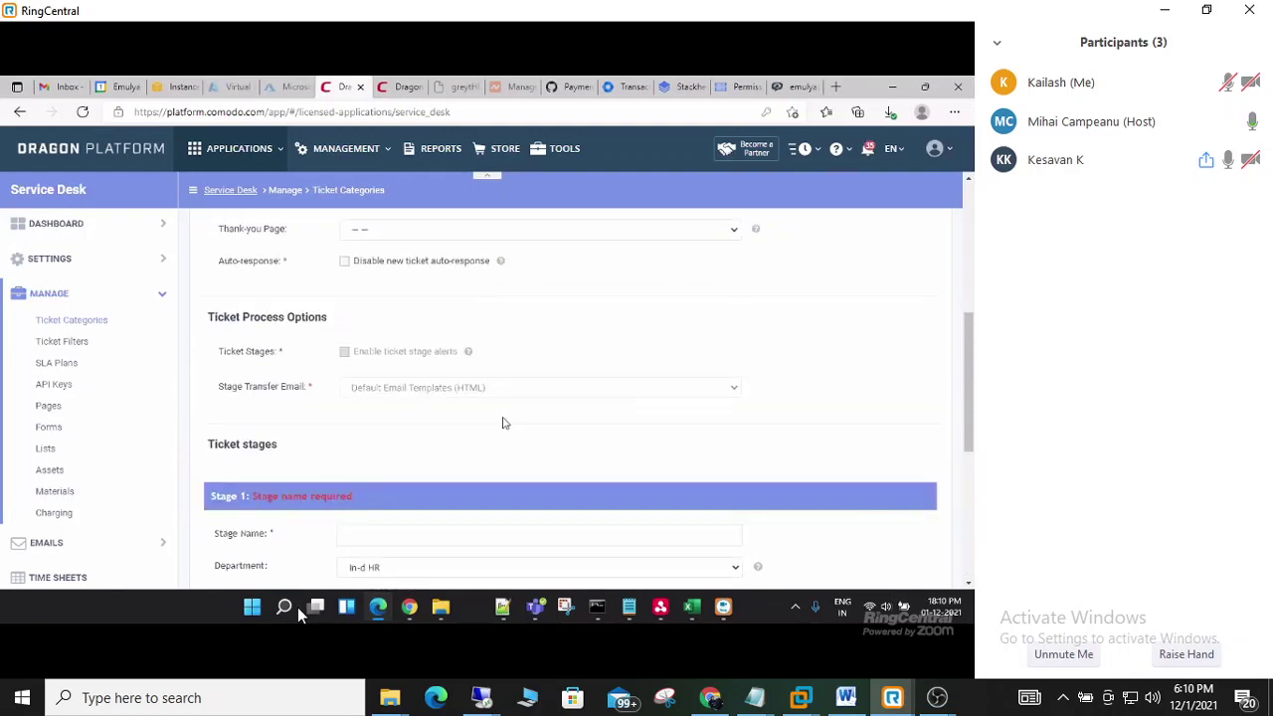
pyautogui.scroll(-2, 437, 457)
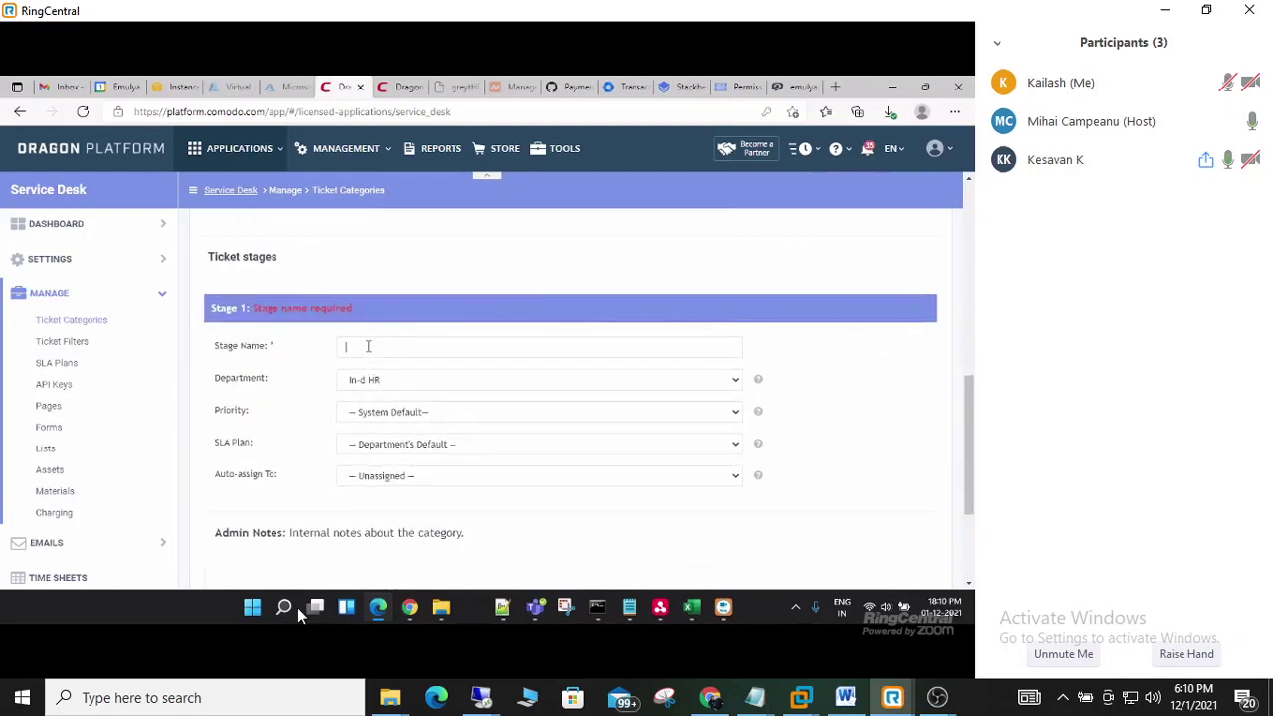
pyautogui.write('HR')
pyautogui.scroll(-2, 286, 399)
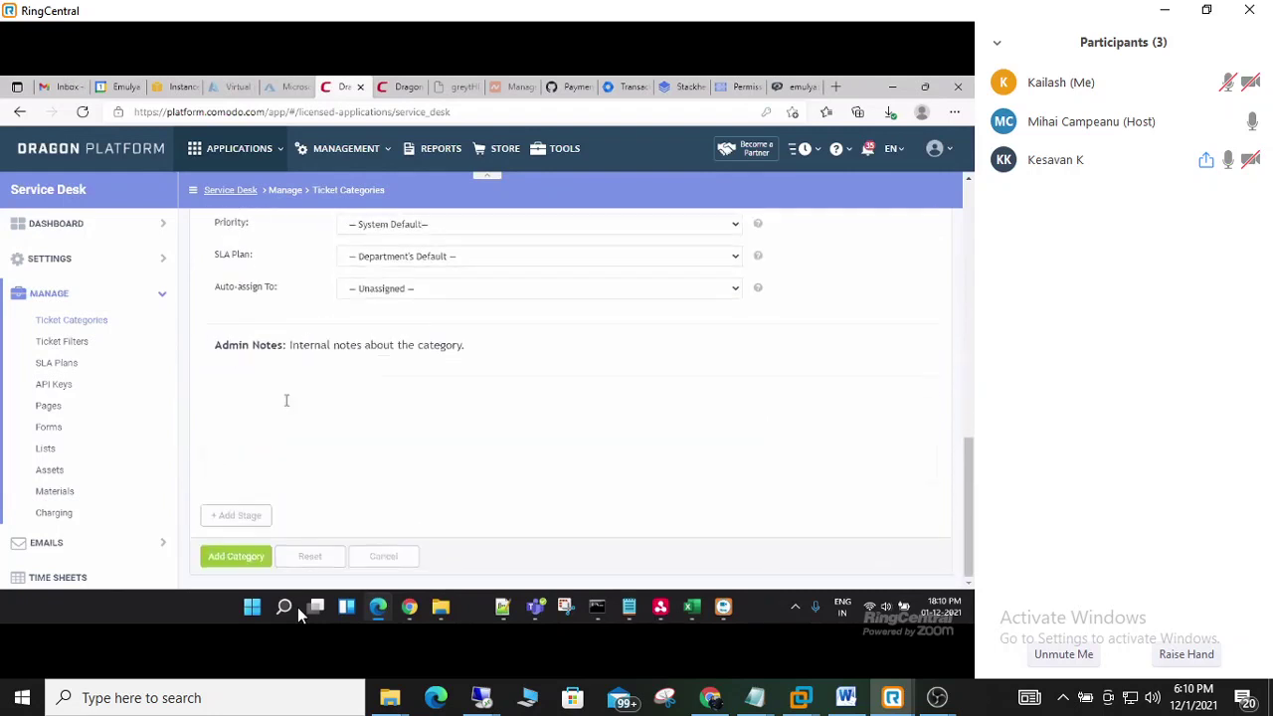
# - Resubmit the category and reopen the Stage 1 settings
pyautogui.click(246, 555)
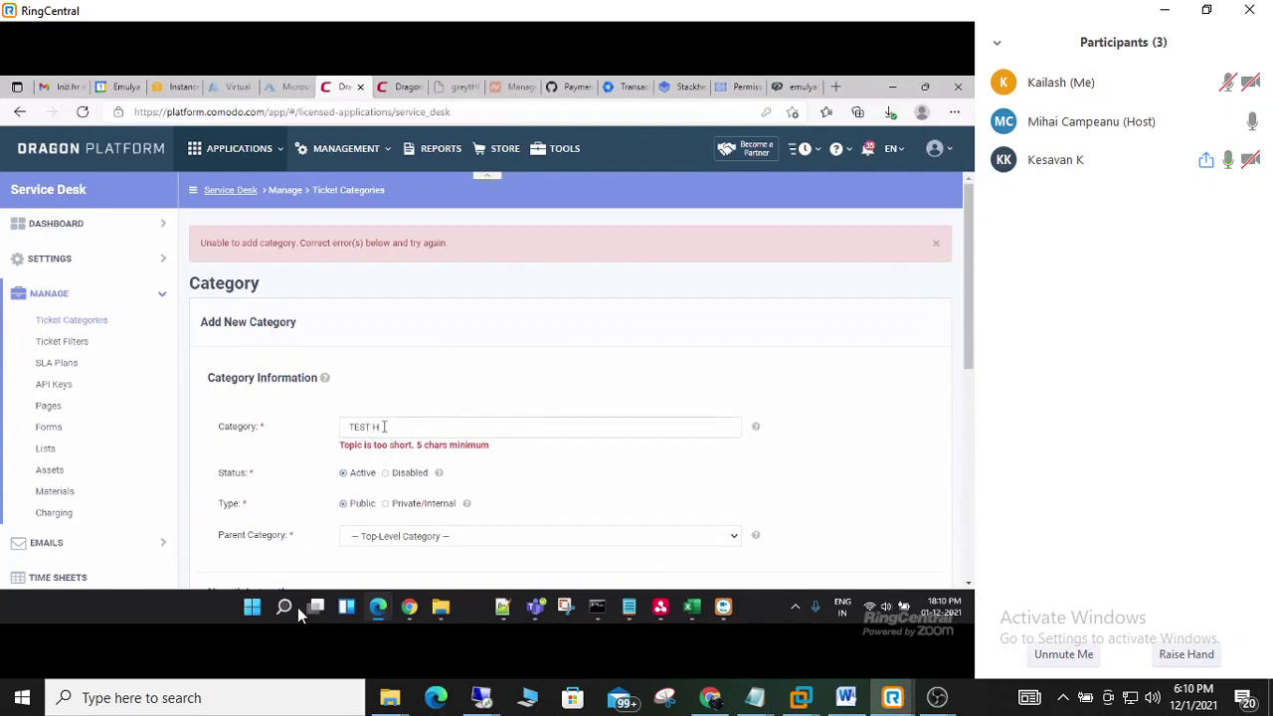
pyautogui.scroll(-10, 385, 425)
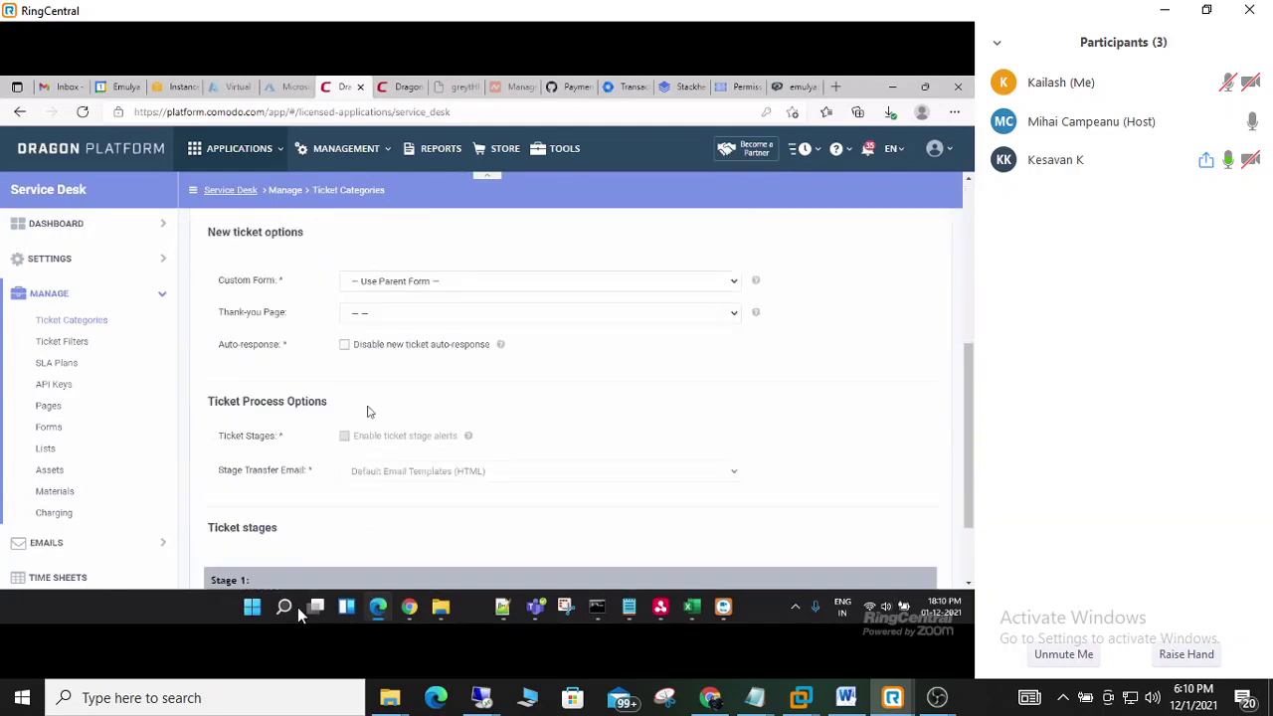
pyautogui.click(262, 557)
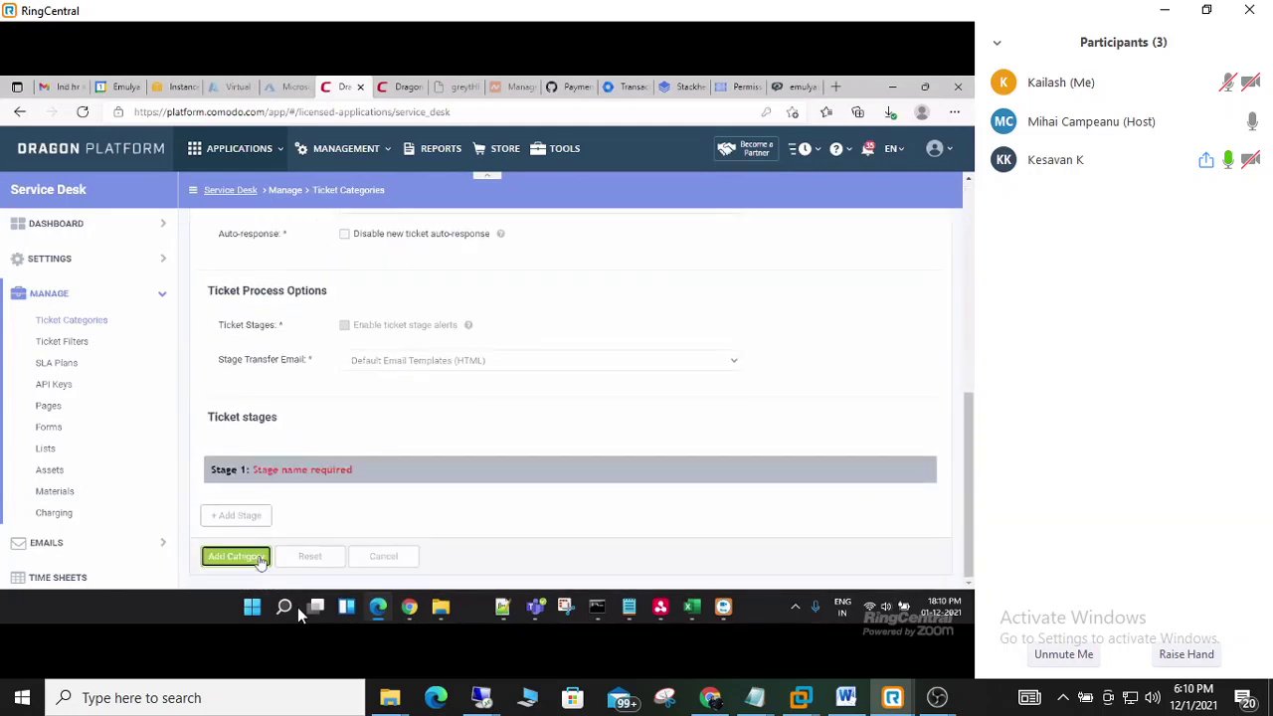
pyautogui.click(226, 472)
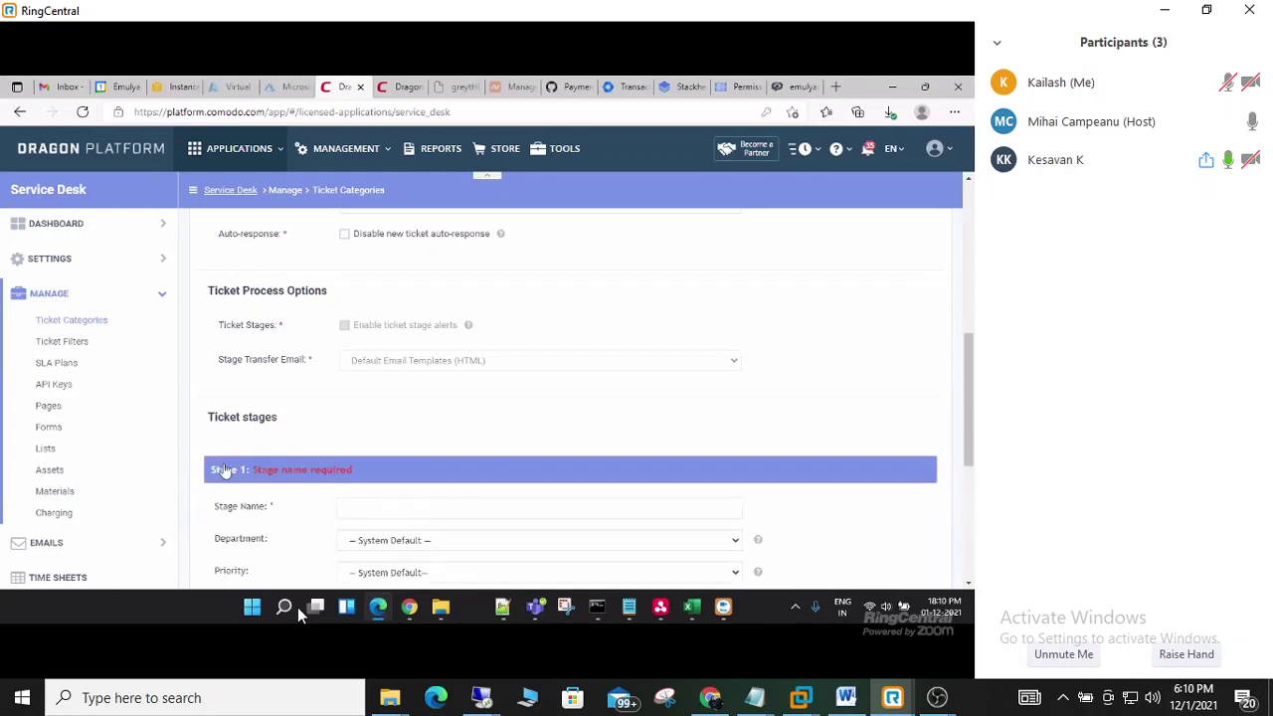
pyautogui.scroll(-1, 398, 512)
pyautogui.scroll(-1, 403, 512)
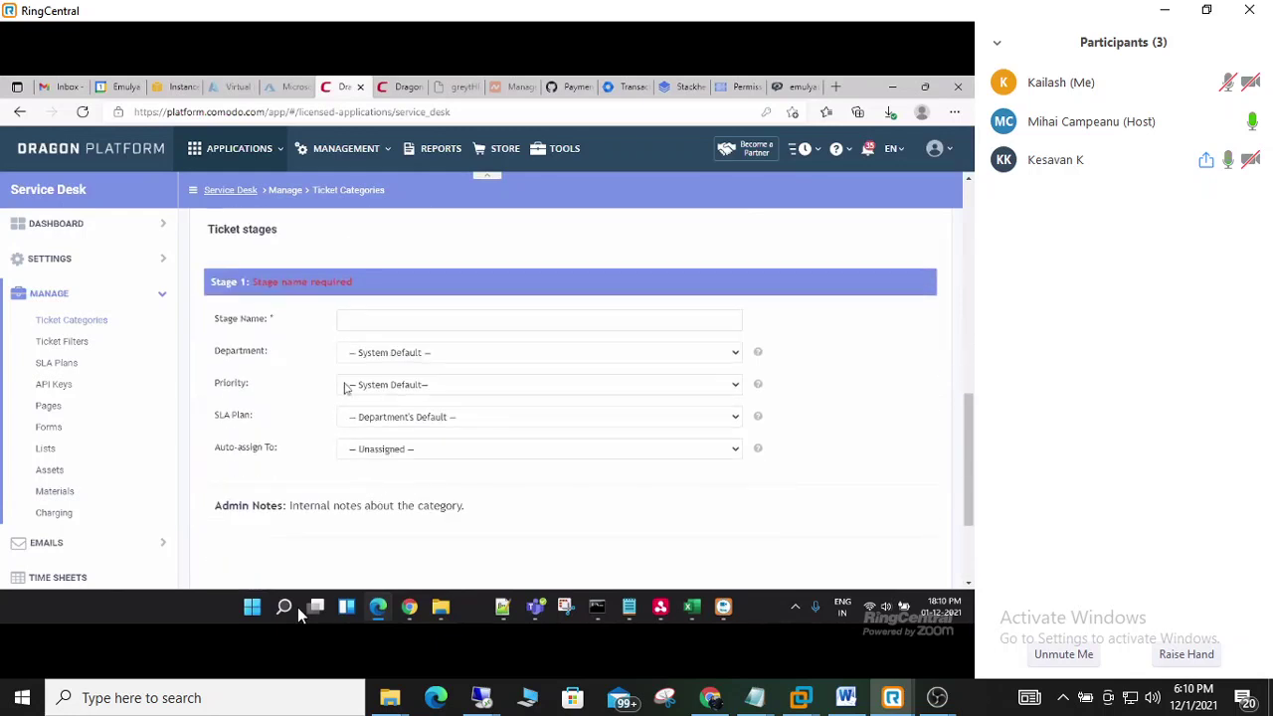
# - Name Stage 1 'HR', route it to In-d HR, and save the TEST HR category
pyautogui.click(348, 320)
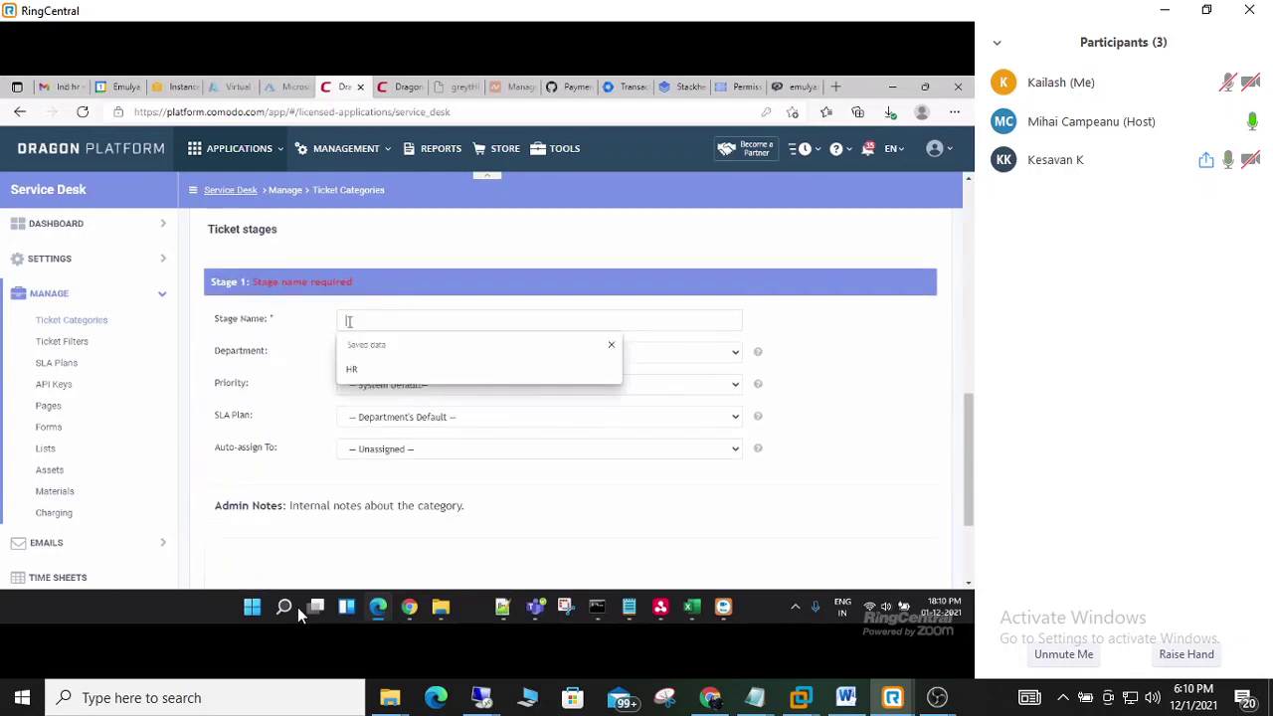
pyautogui.click(352, 369)
pyautogui.click(372, 354)
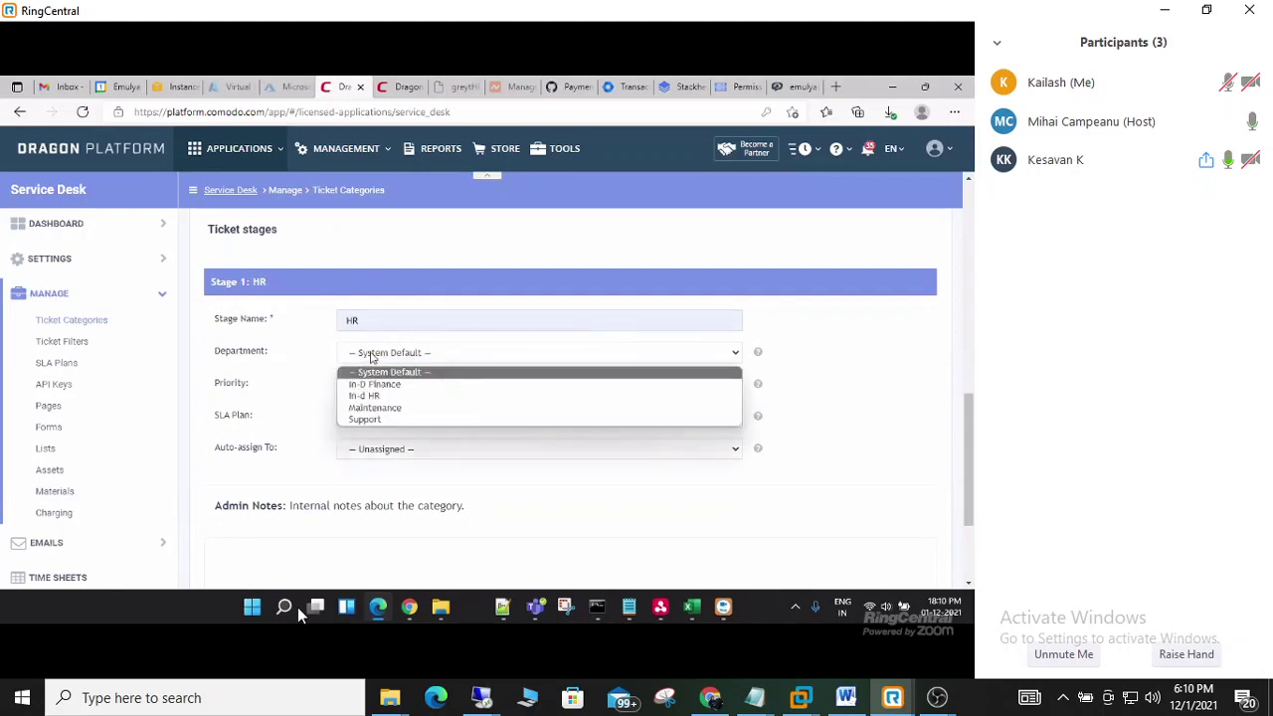
pyautogui.click(364, 396)
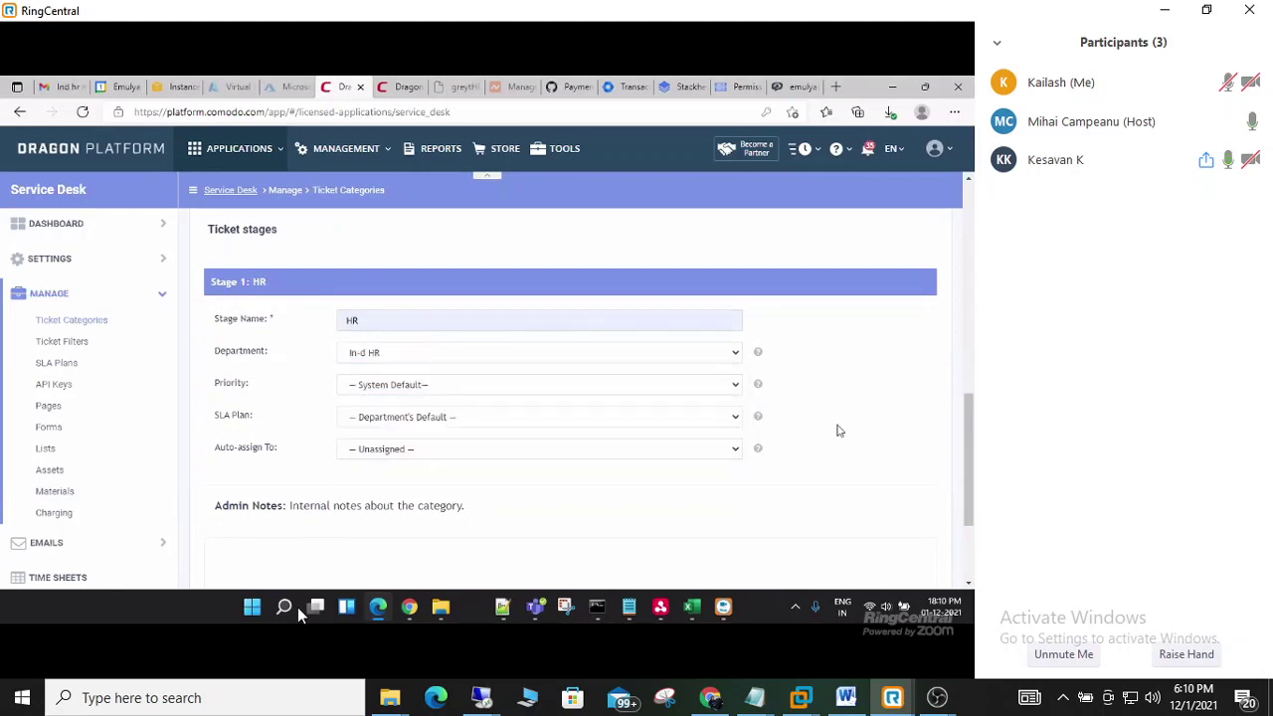
pyautogui.scroll(5, 838, 430)
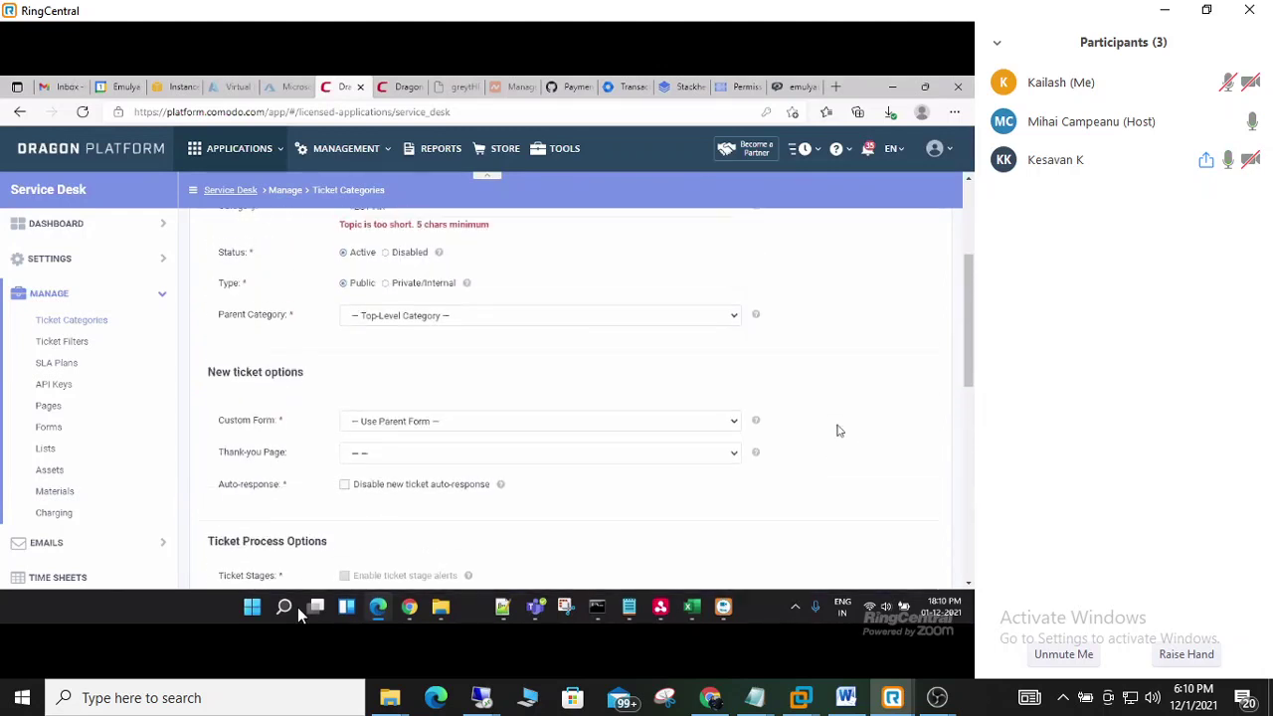
pyautogui.scroll(2, 838, 431)
pyautogui.scroll(-3, 838, 430)
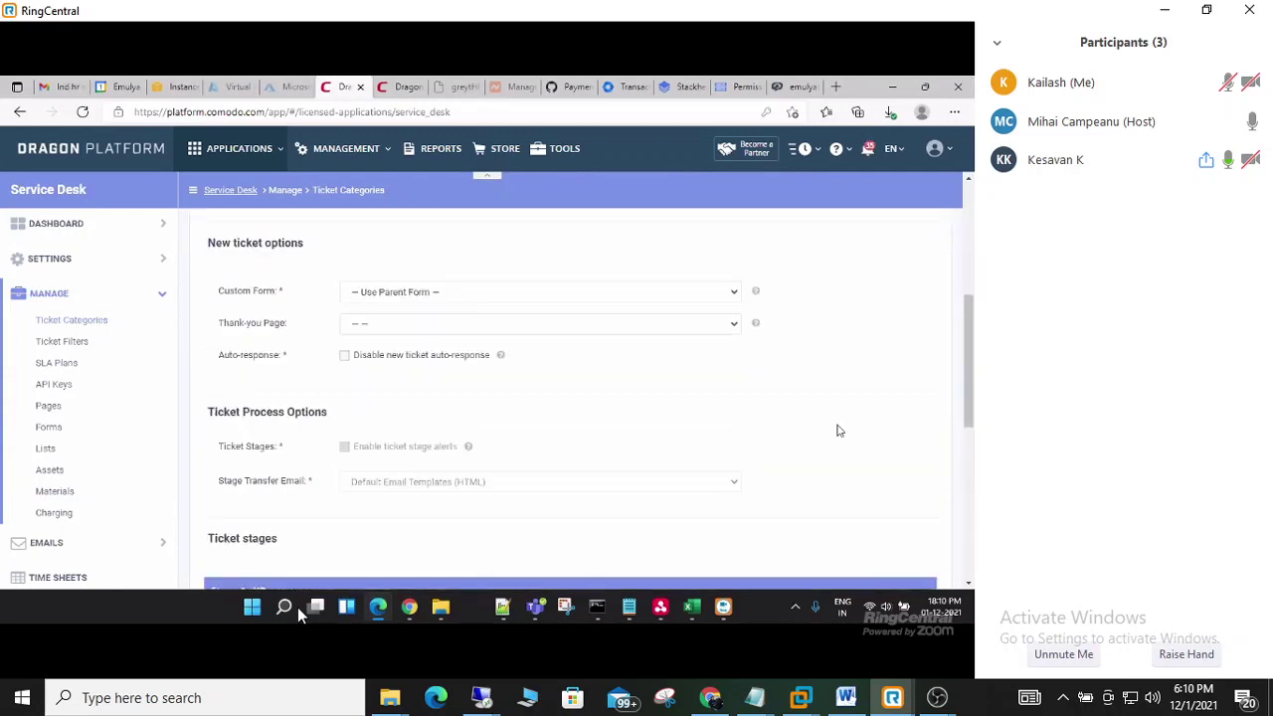
pyautogui.scroll(-5, 696, 437)
pyautogui.click(253, 558)
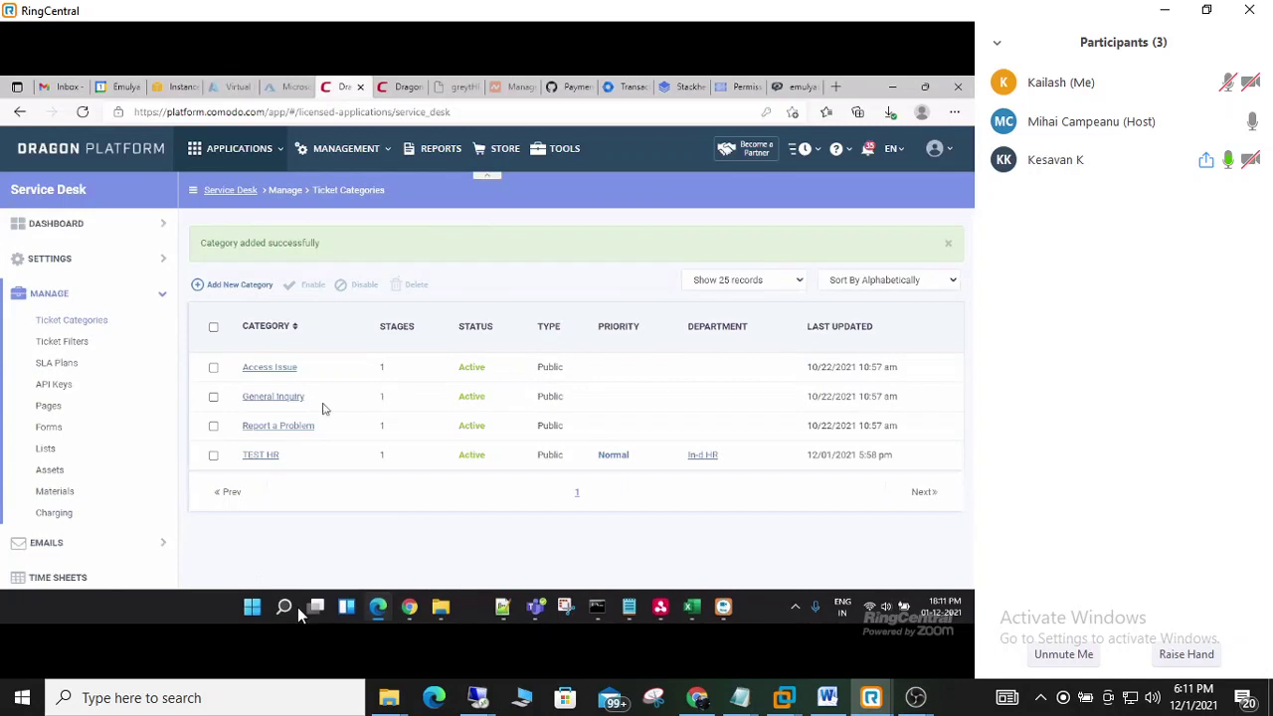
# - Reload the Support Center portal and return to its home page
pyautogui.click(793, 88)
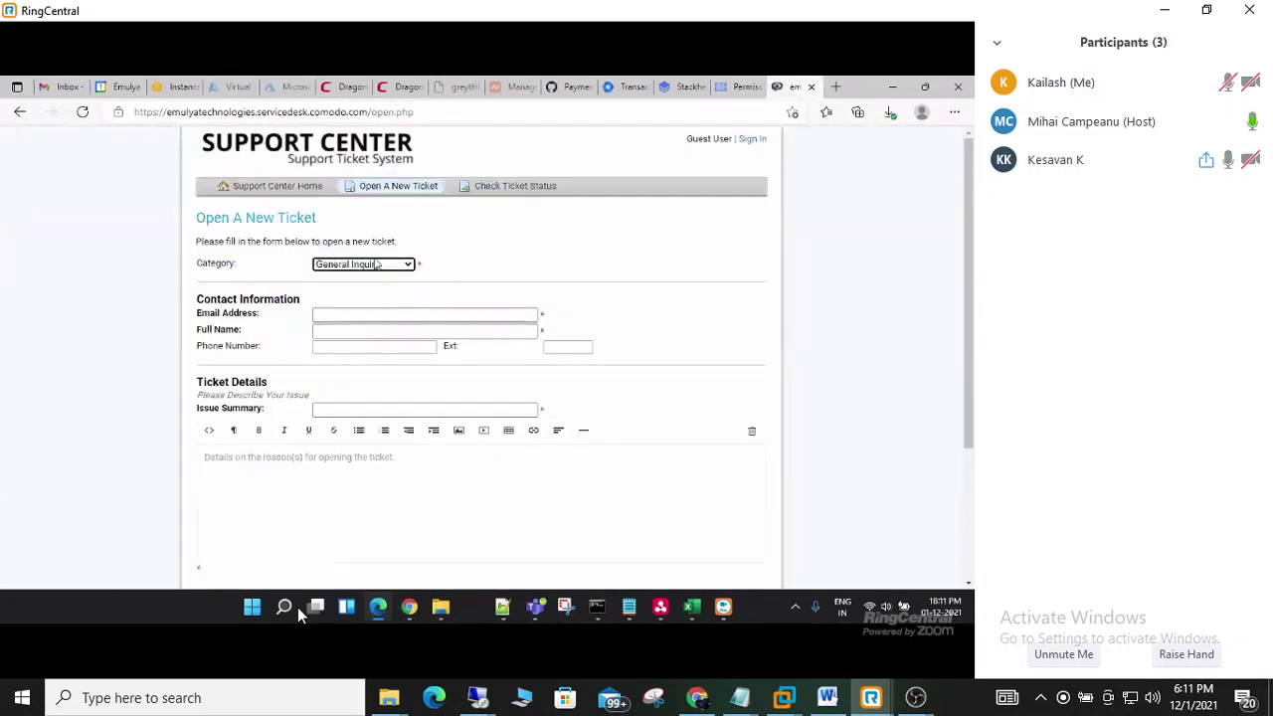
pyautogui.press('F5')
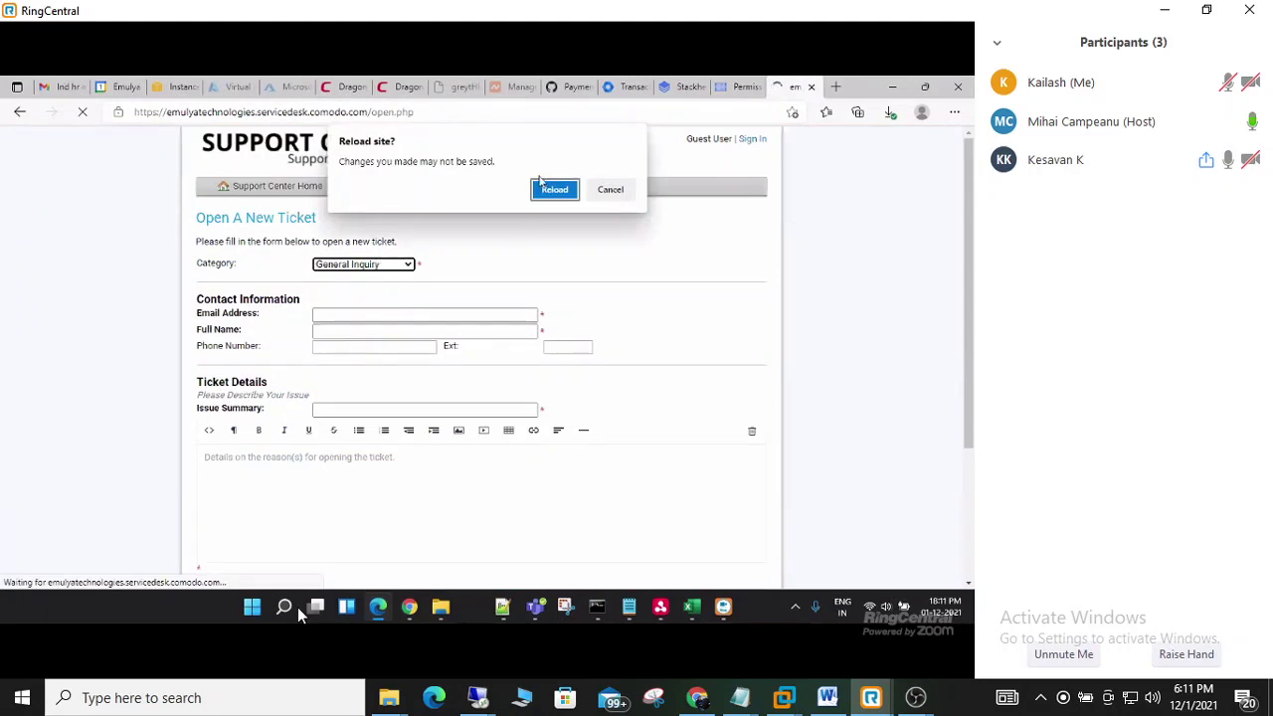
pyautogui.click(548, 189)
pyautogui.click(548, 189)
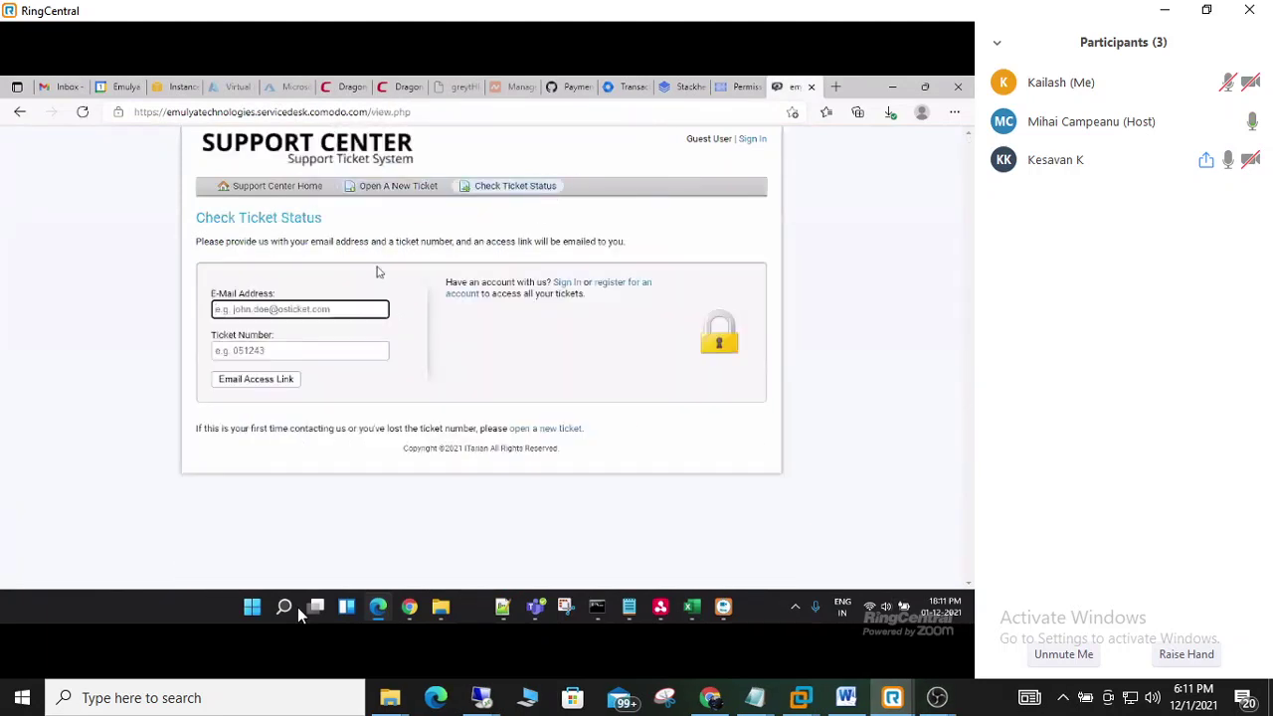
pyautogui.click(378, 272)
pyautogui.click(268, 185)
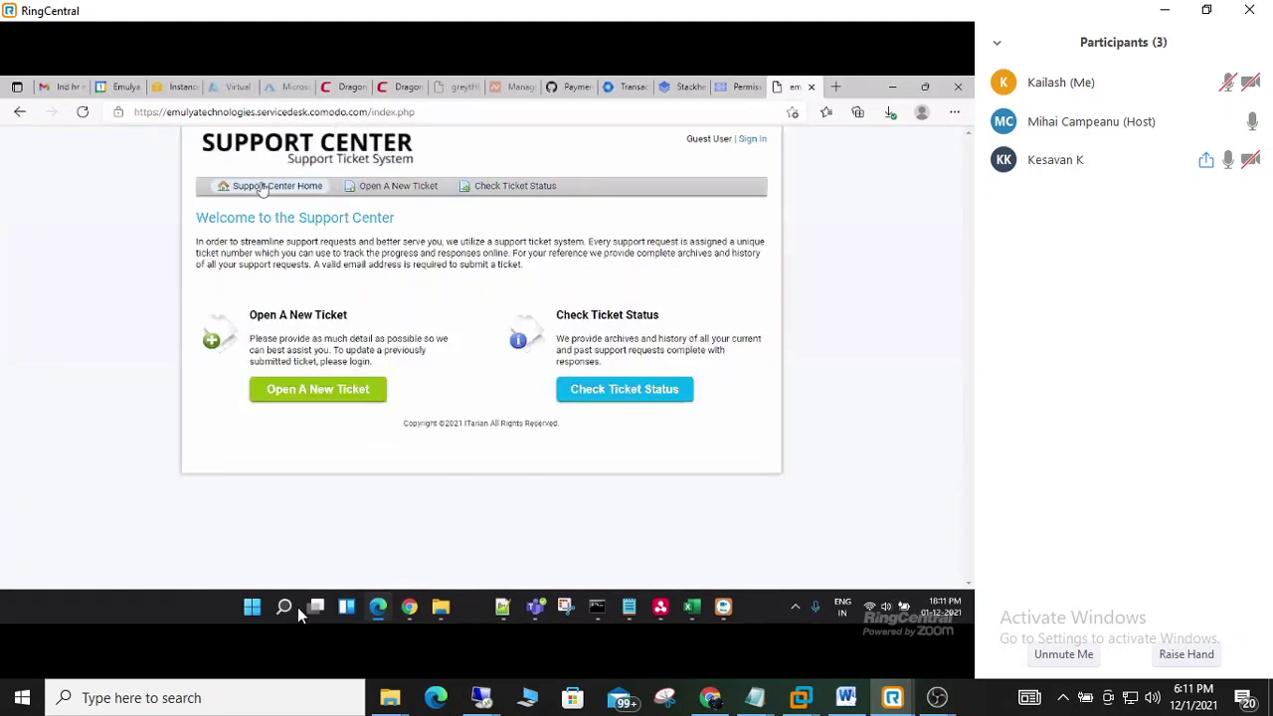
# - Start a TEST HR ticket and fill in the contact's e-mail, name and phone number
pyautogui.click(305, 391)
pyautogui.click(390, 264)
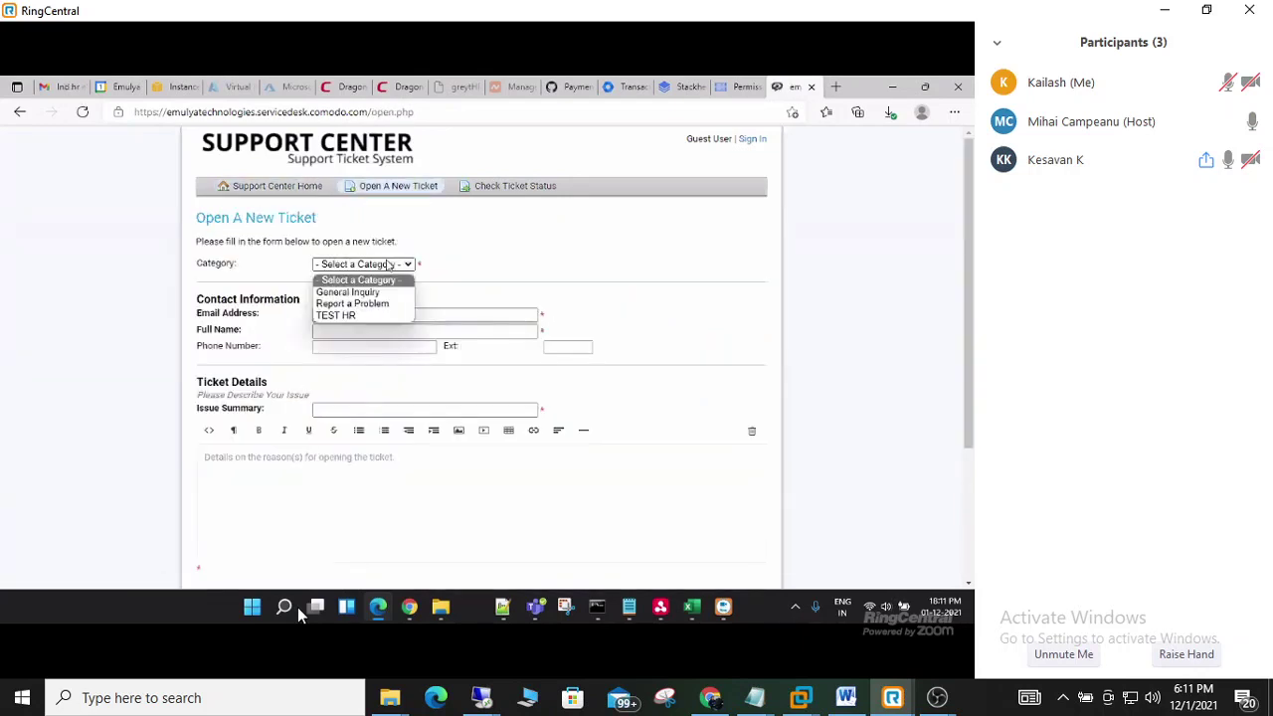
pyautogui.click(343, 315)
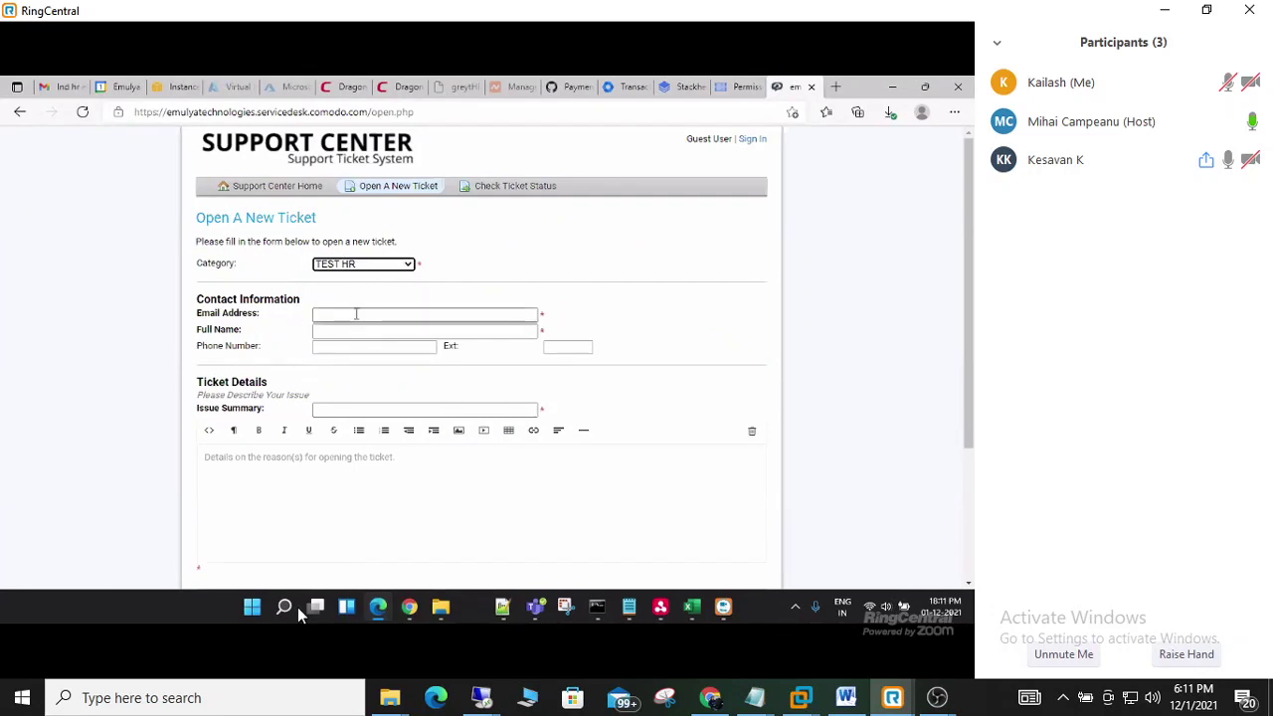
pyautogui.click(339, 316)
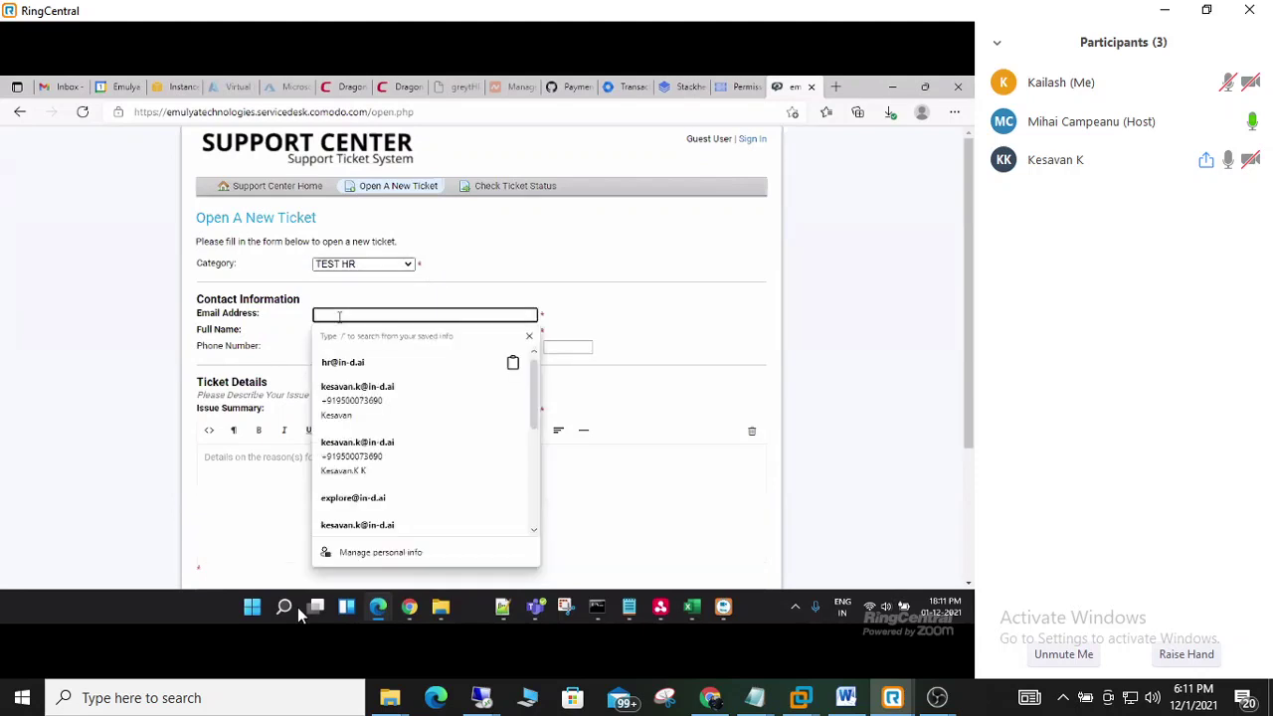
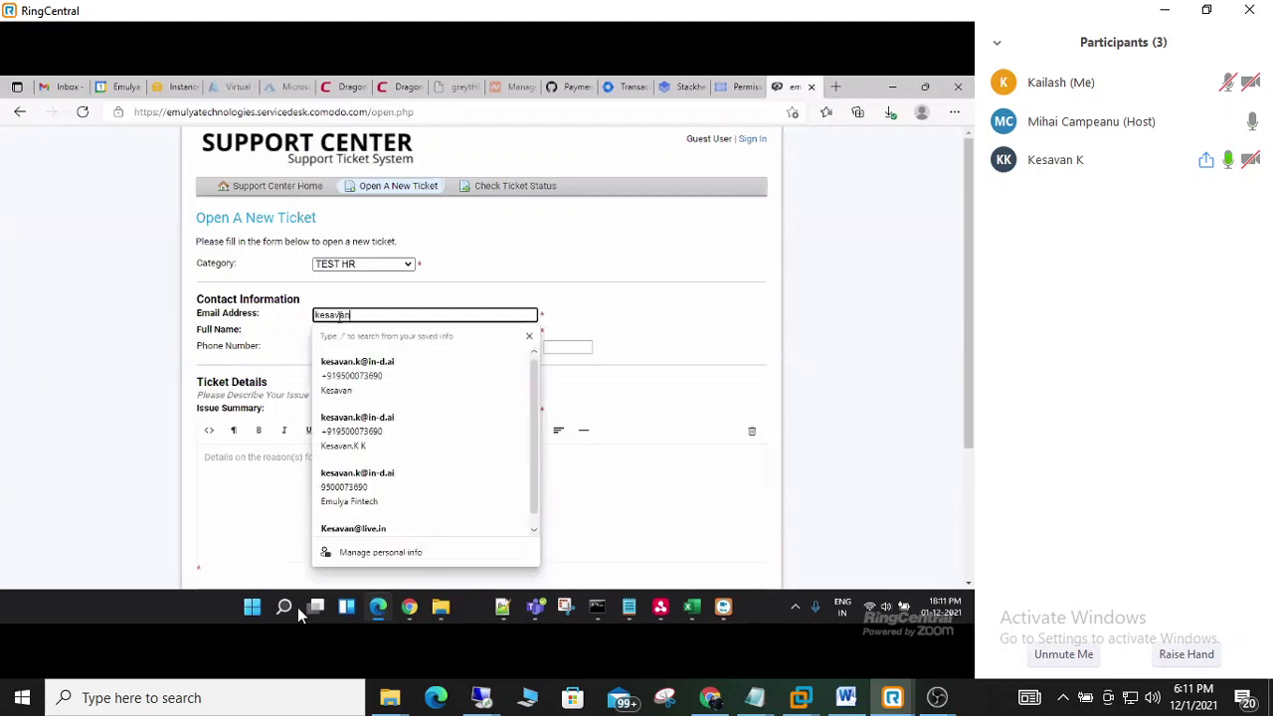
pyautogui.press('Tab')
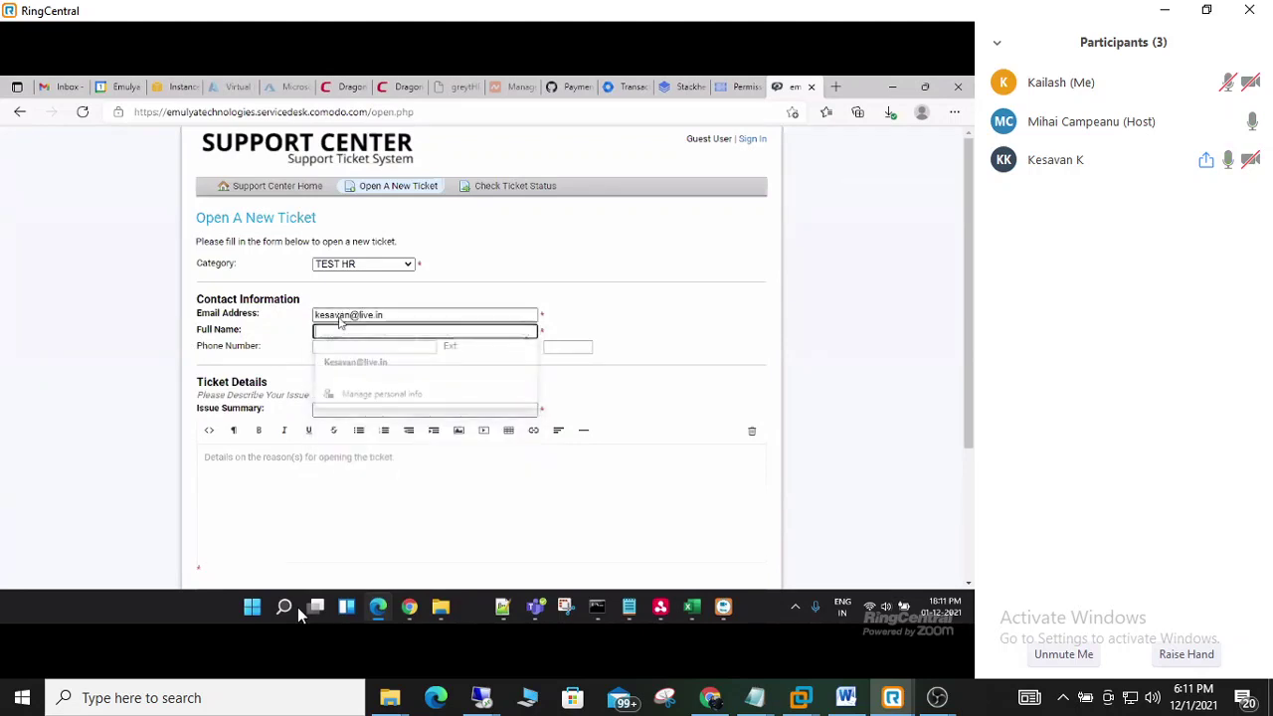
pyautogui.write('Keasvan')
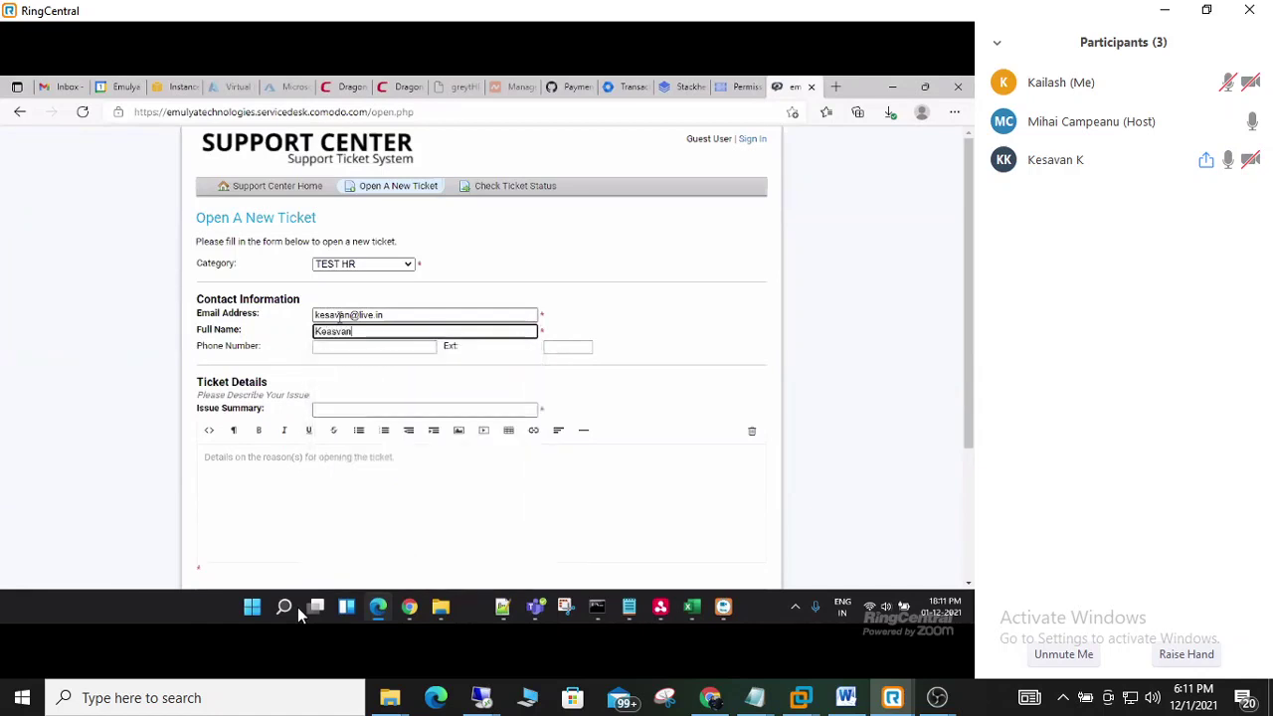
pyautogui.press('Tab')
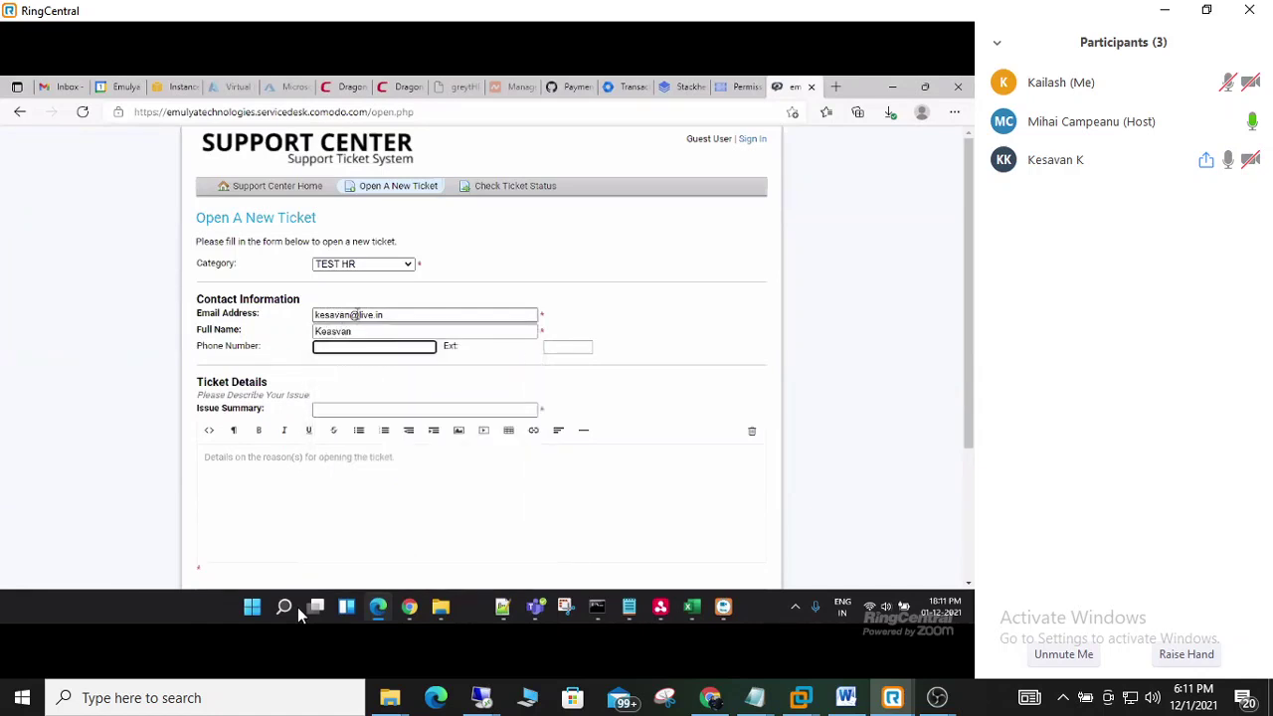
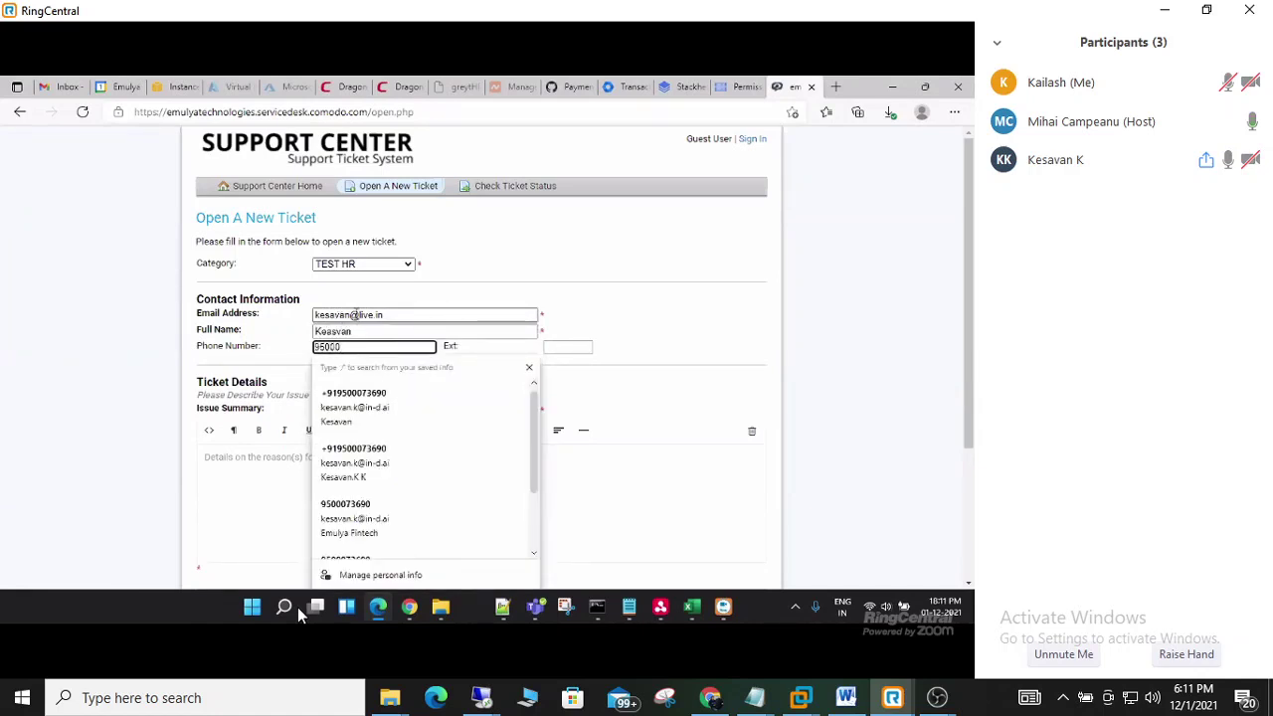
# - Replace the e-mail with a yopmail.com test address and clear the phone number
pyautogui.click(387, 314)
pyautogui.moveTo(387, 314); pyautogui.dragTo(297, 316)
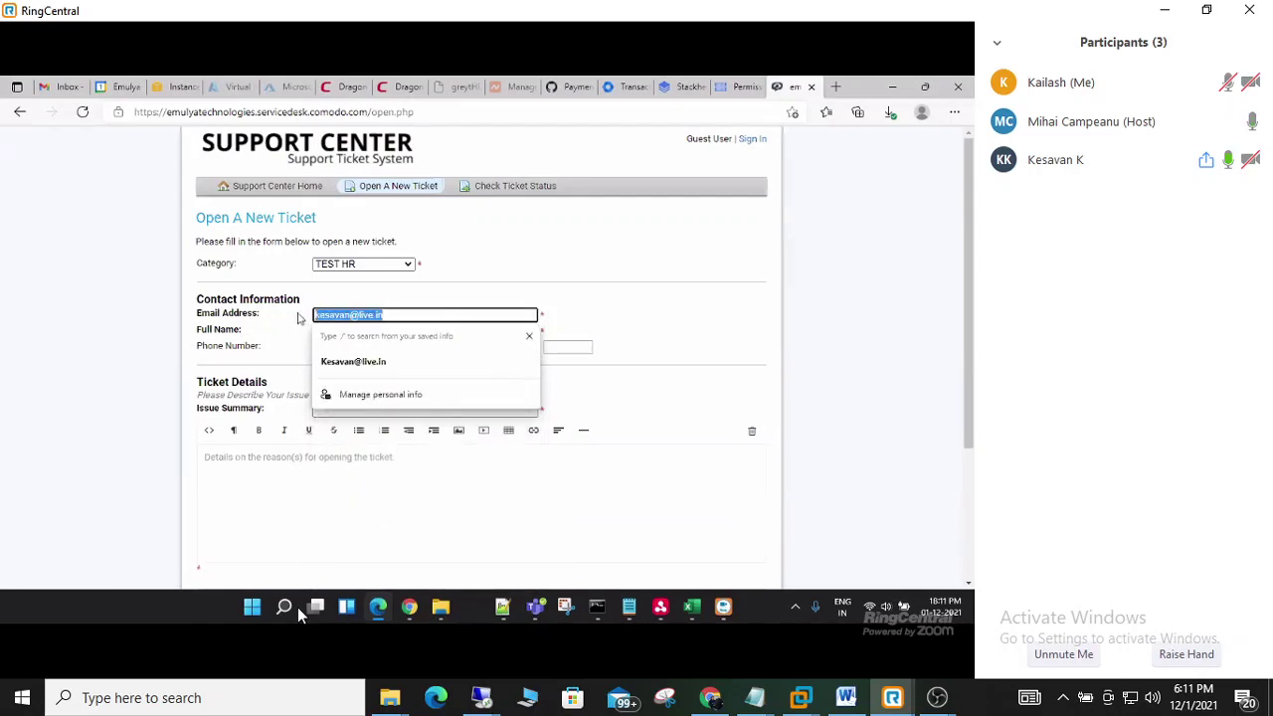
pyautogui.write('test112321312')
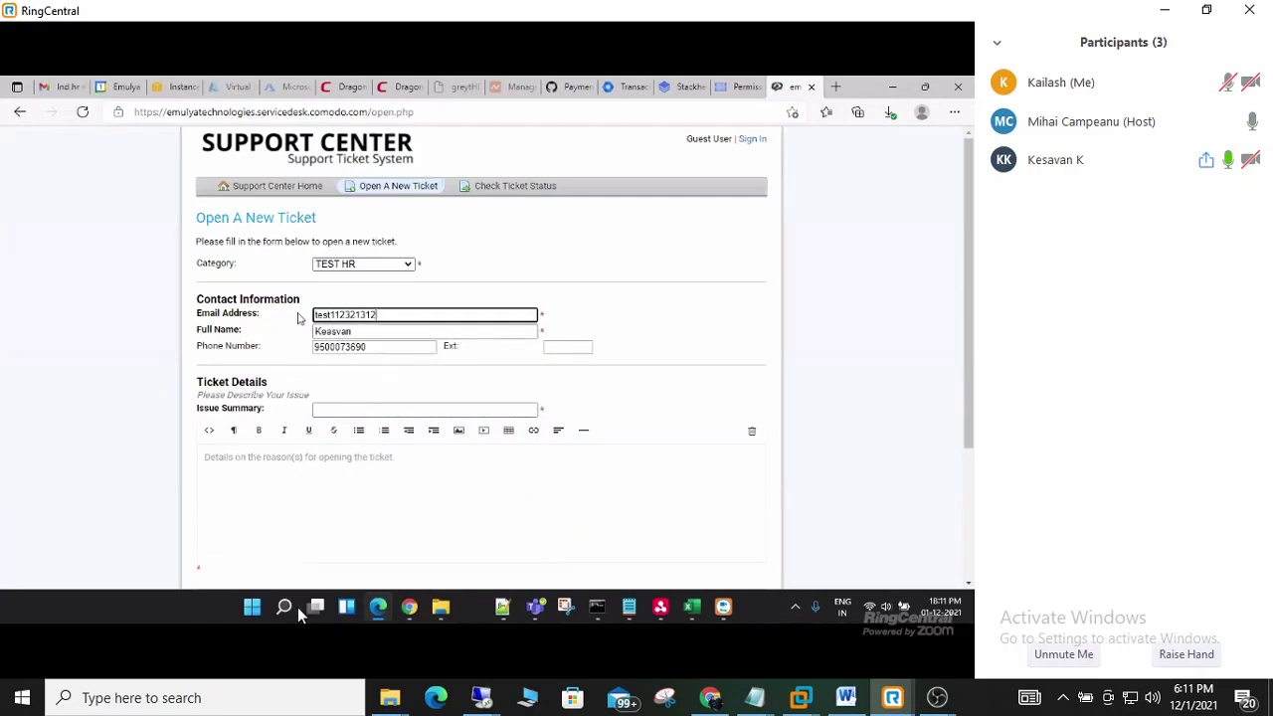
pyautogui.write('@')
pyautogui.write('yopmail.com')
pyautogui.press('Tab')
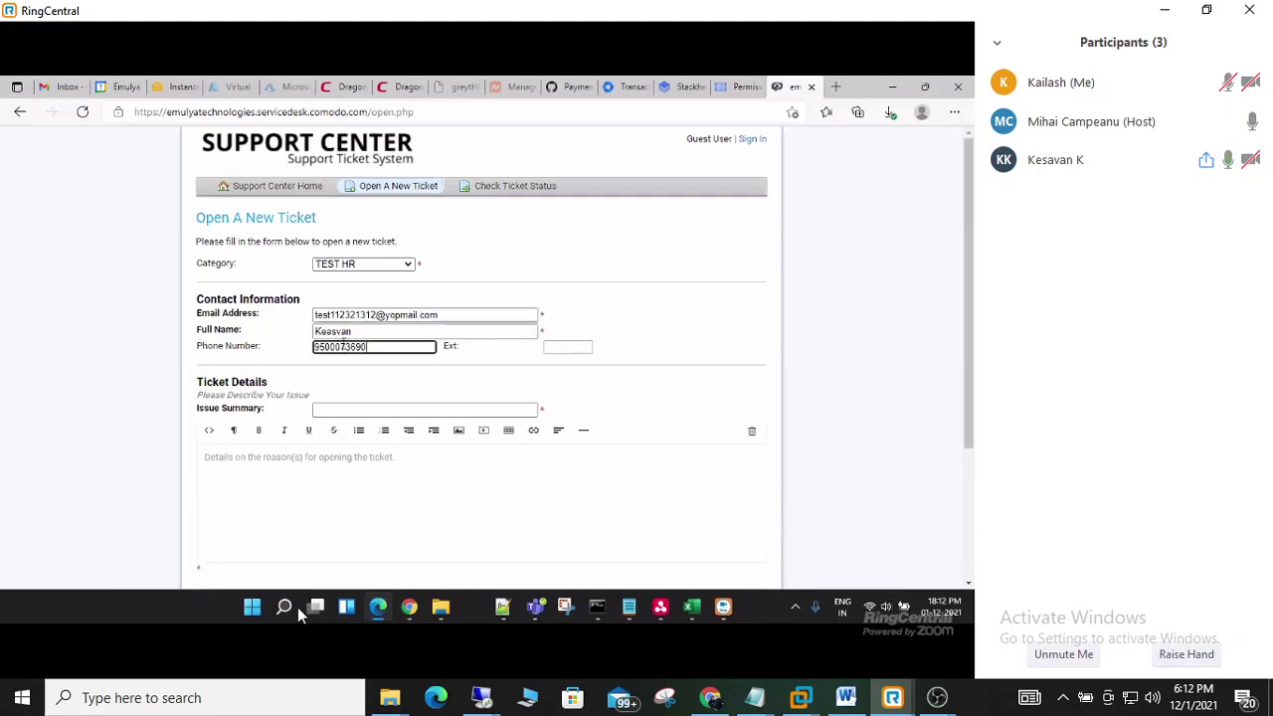
pyautogui.doubleClick(344, 345)
pyautogui.press('BackSpace')
# - Enter summary 'test ticket' and details 'test t', then create the ticket
pyautogui.click(528, 407)
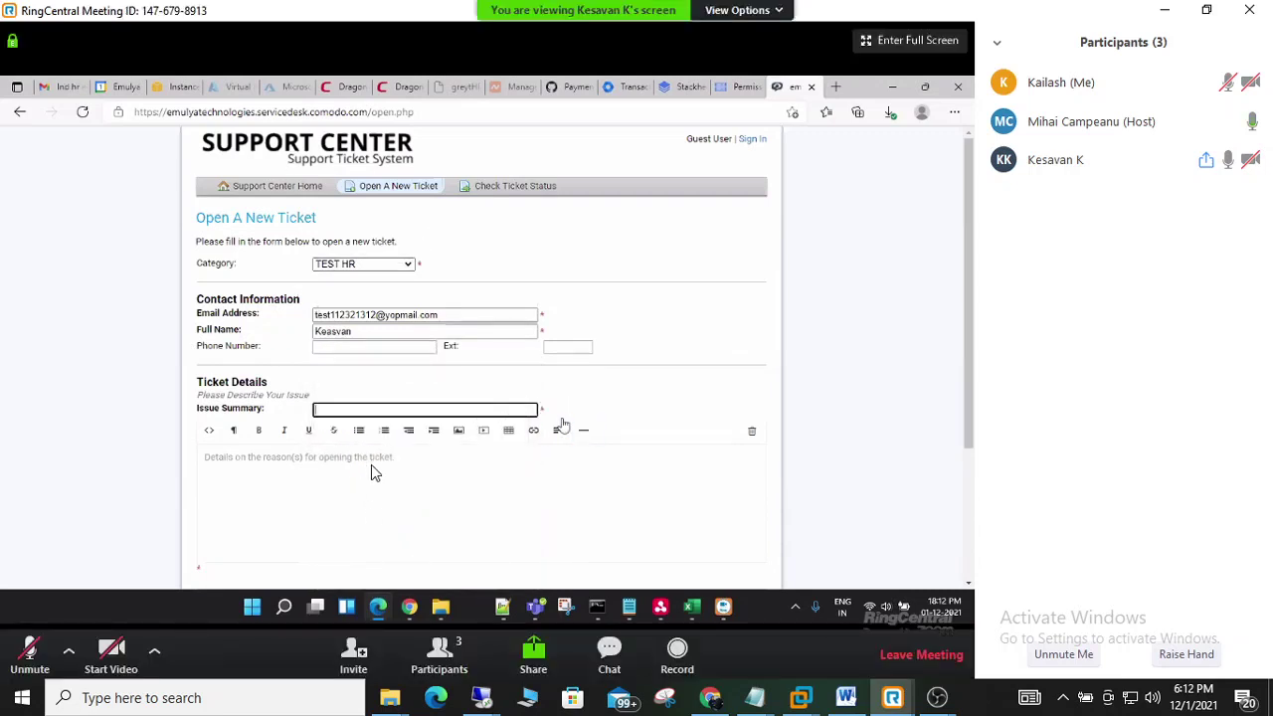
pyautogui.write('tes')
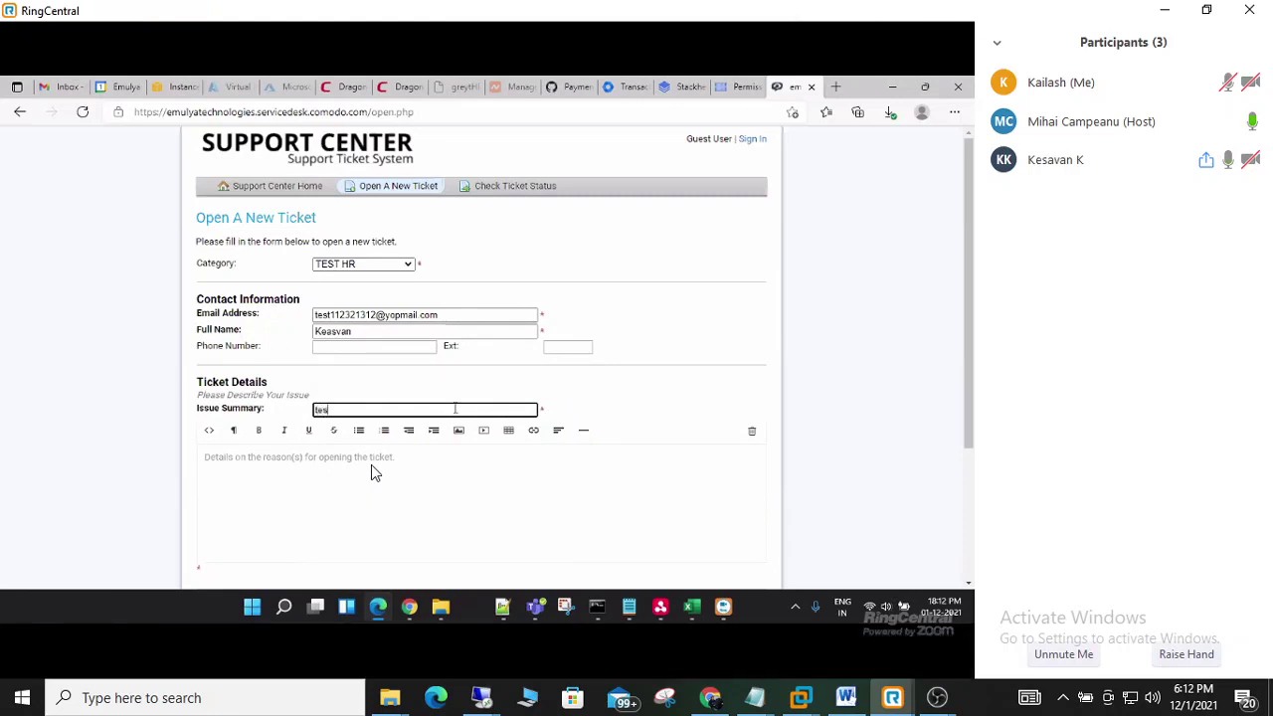
pyautogui.write('t ticket')
pyautogui.press('Tab')
pyautogui.write('test t')
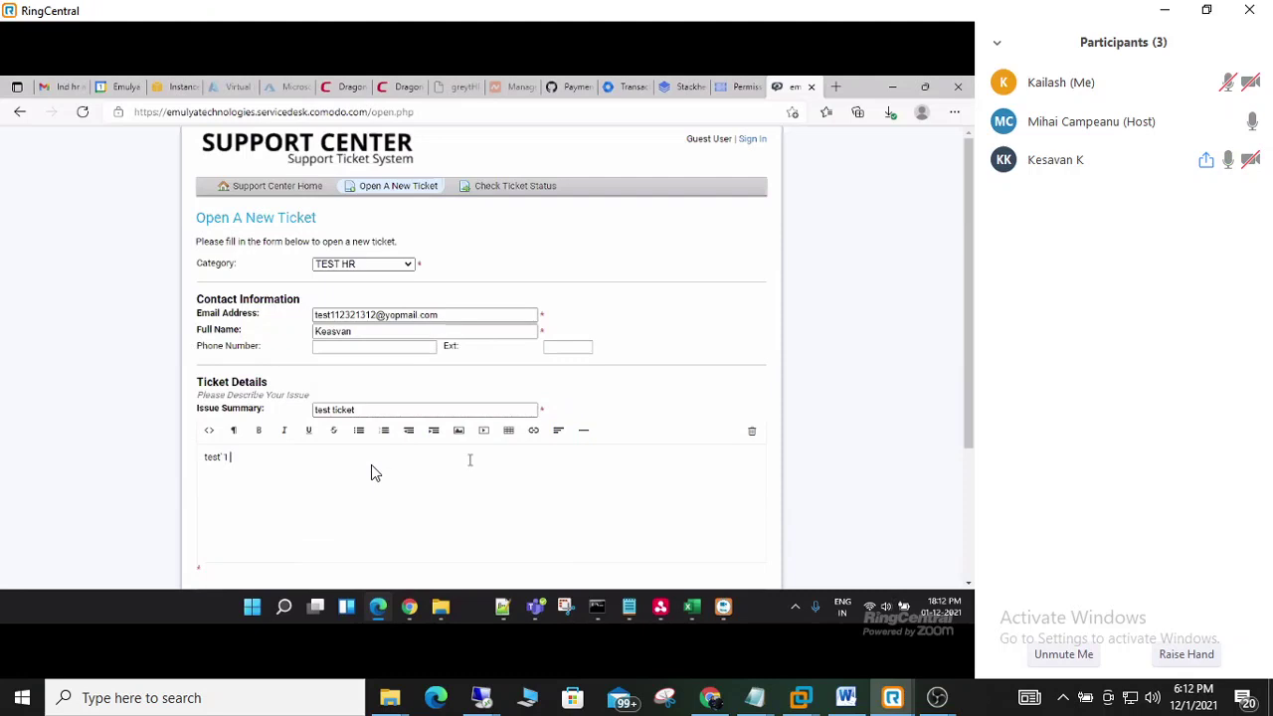
pyautogui.scroll(-3, 448, 497)
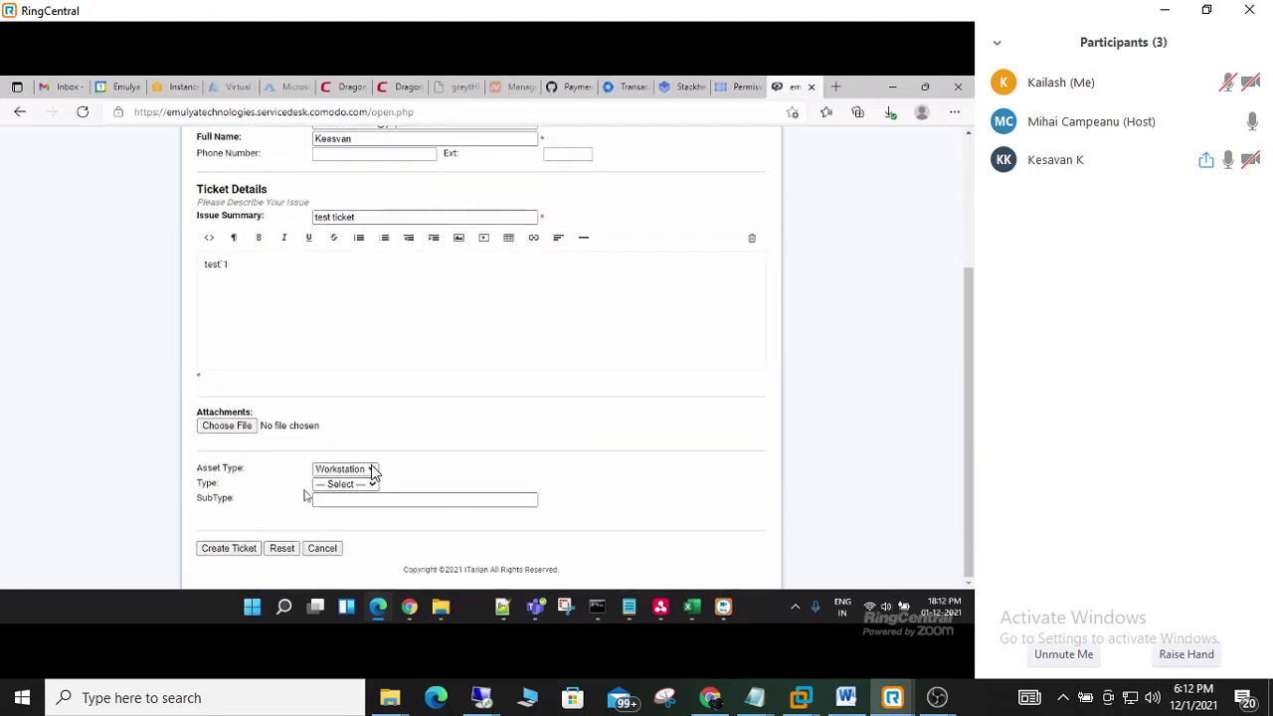
pyautogui.click(231, 548)
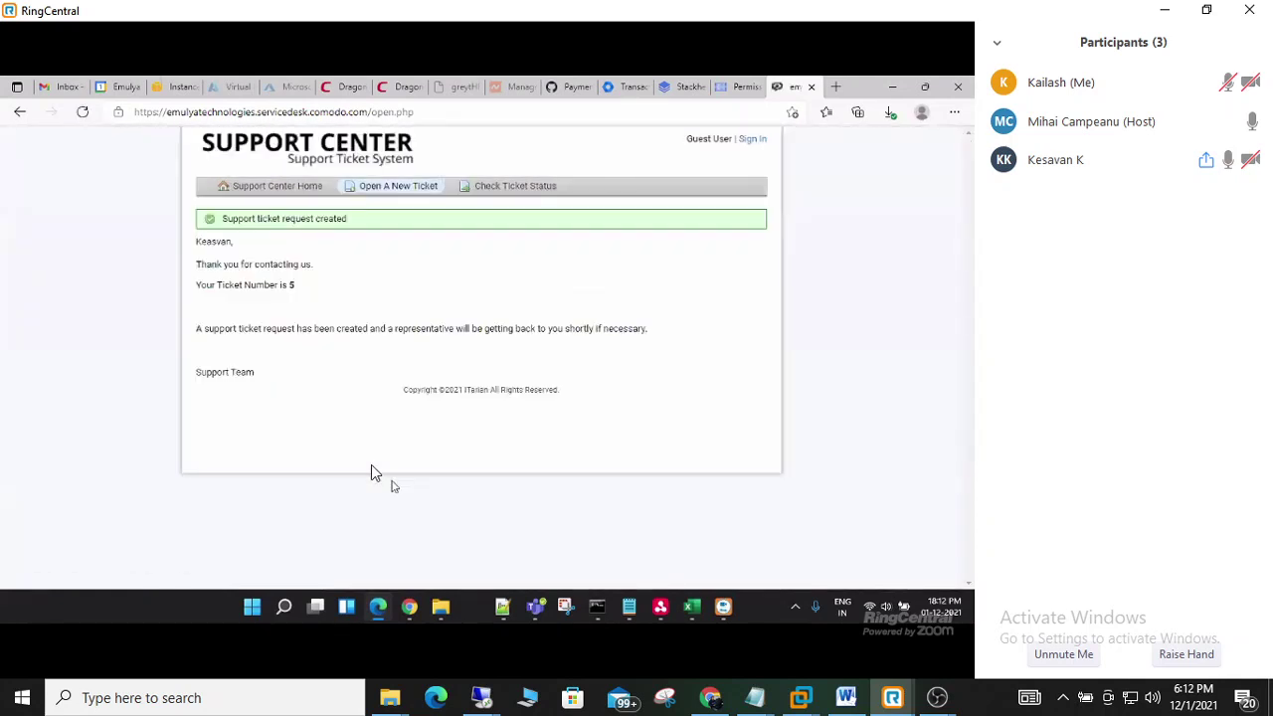
# - Duplicate the Dragon Platform Service Desk browser tab
pyautogui.click(346, 88)
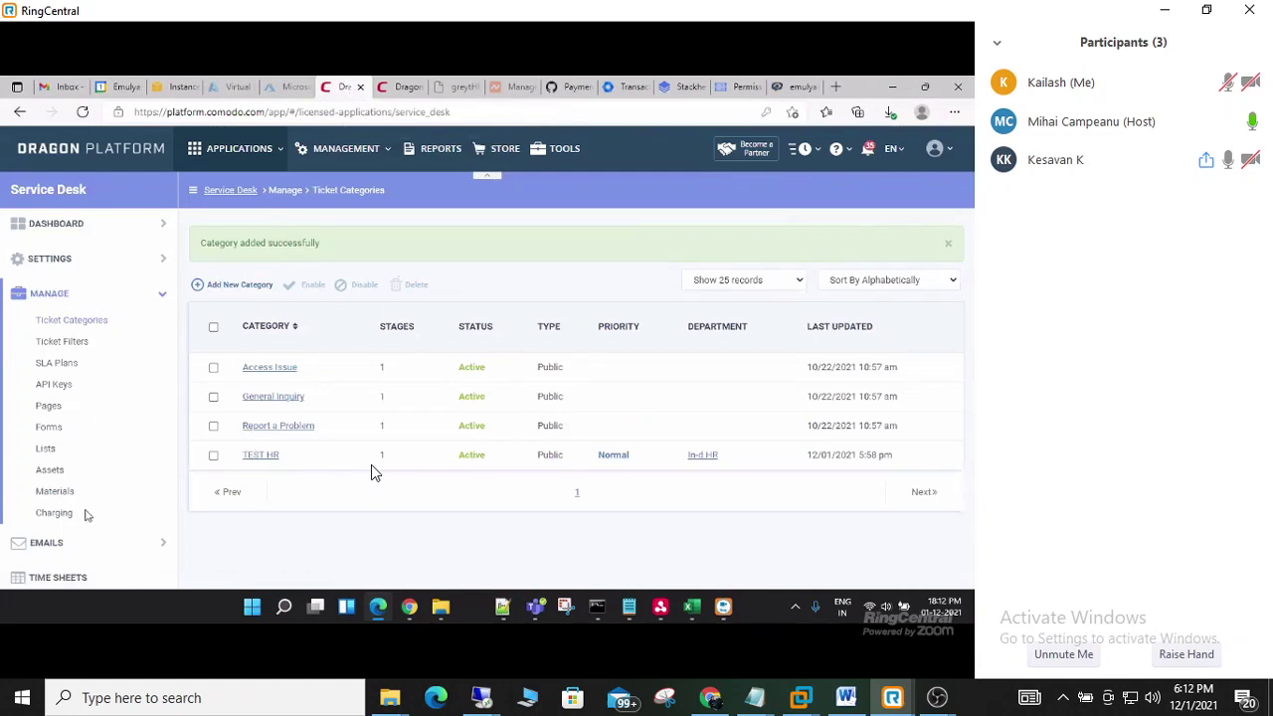
pyautogui.rightClick(335, 91)
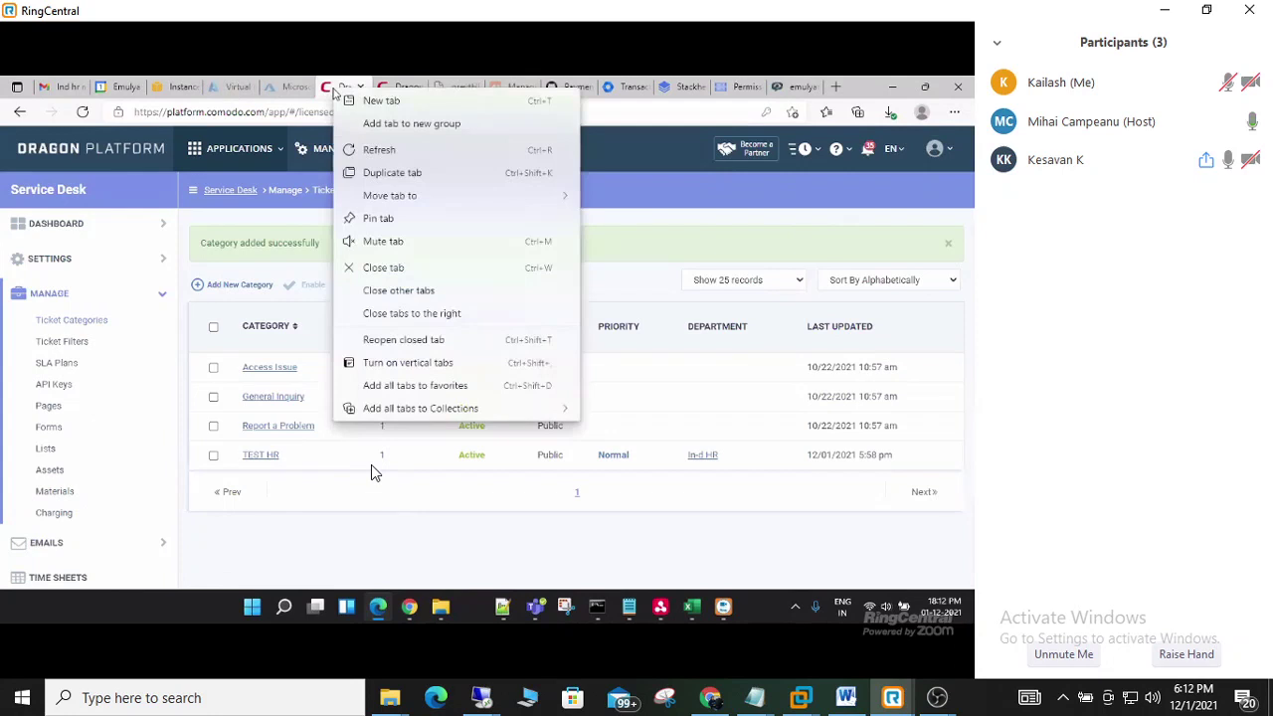
pyautogui.click(384, 172)
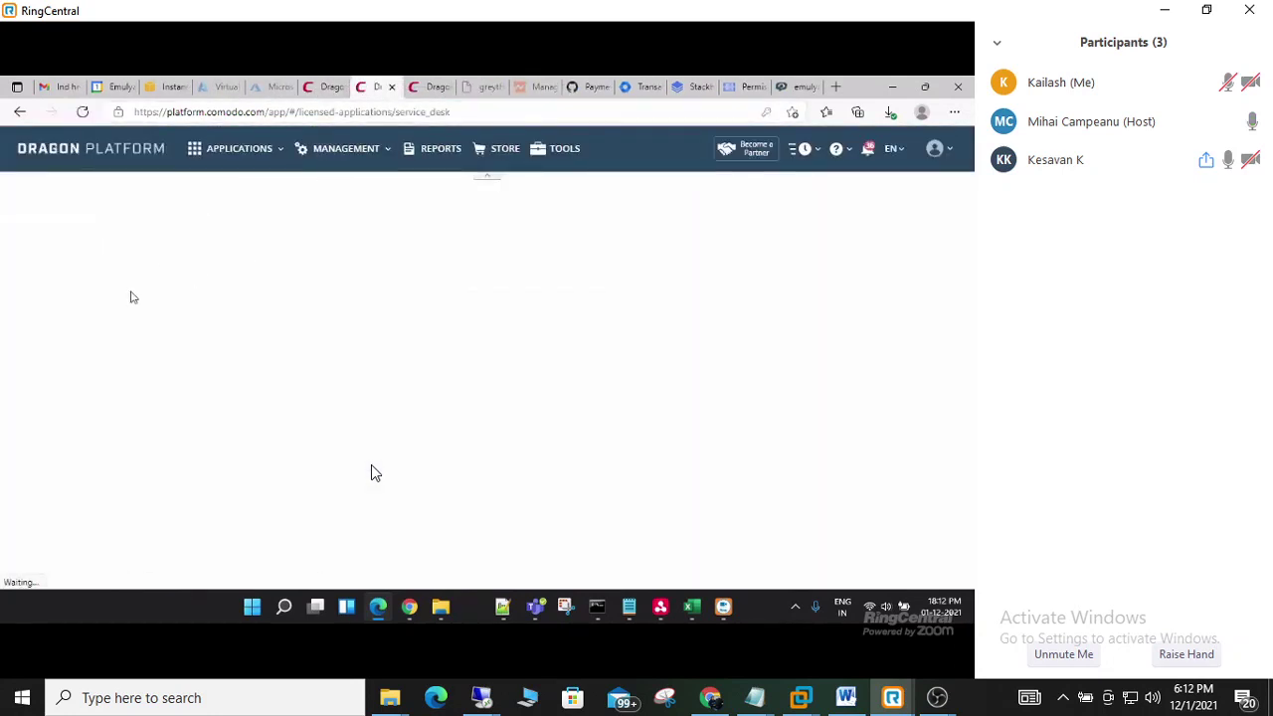
# - Open ticket #5 from Open tickets and check its In-d HR department
pyautogui.click(281, 149)
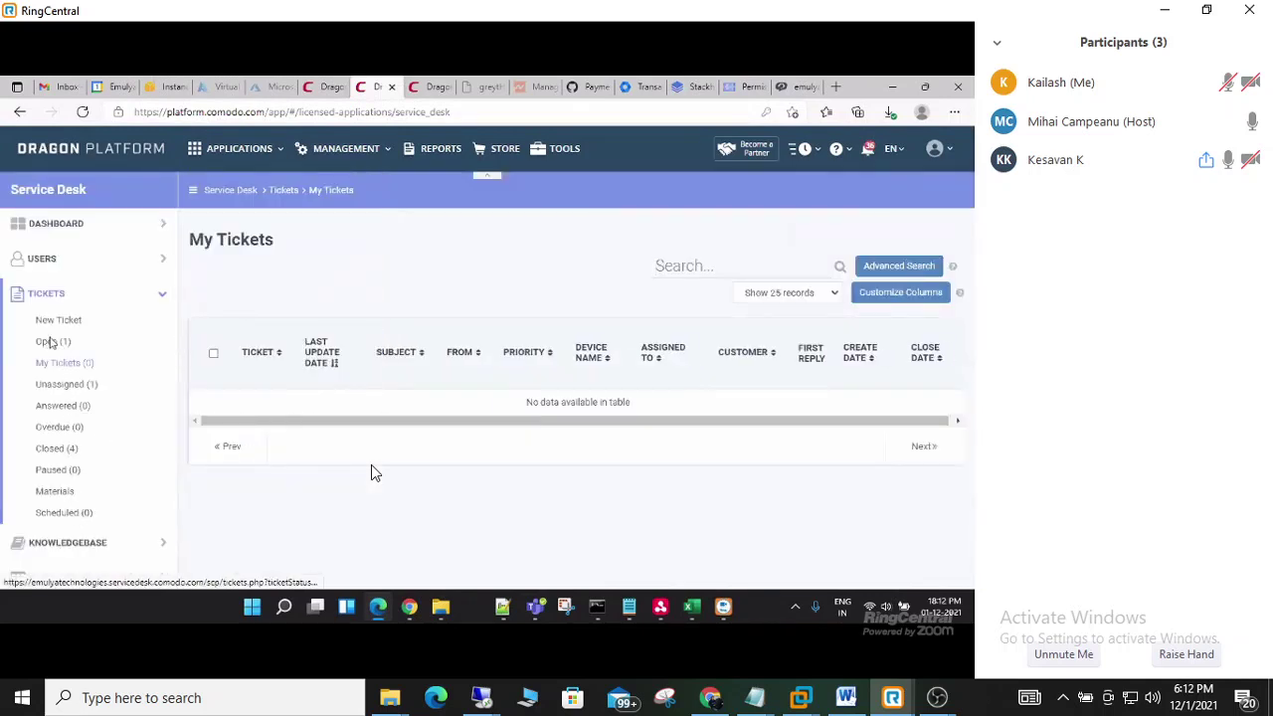
pyautogui.click(52, 342)
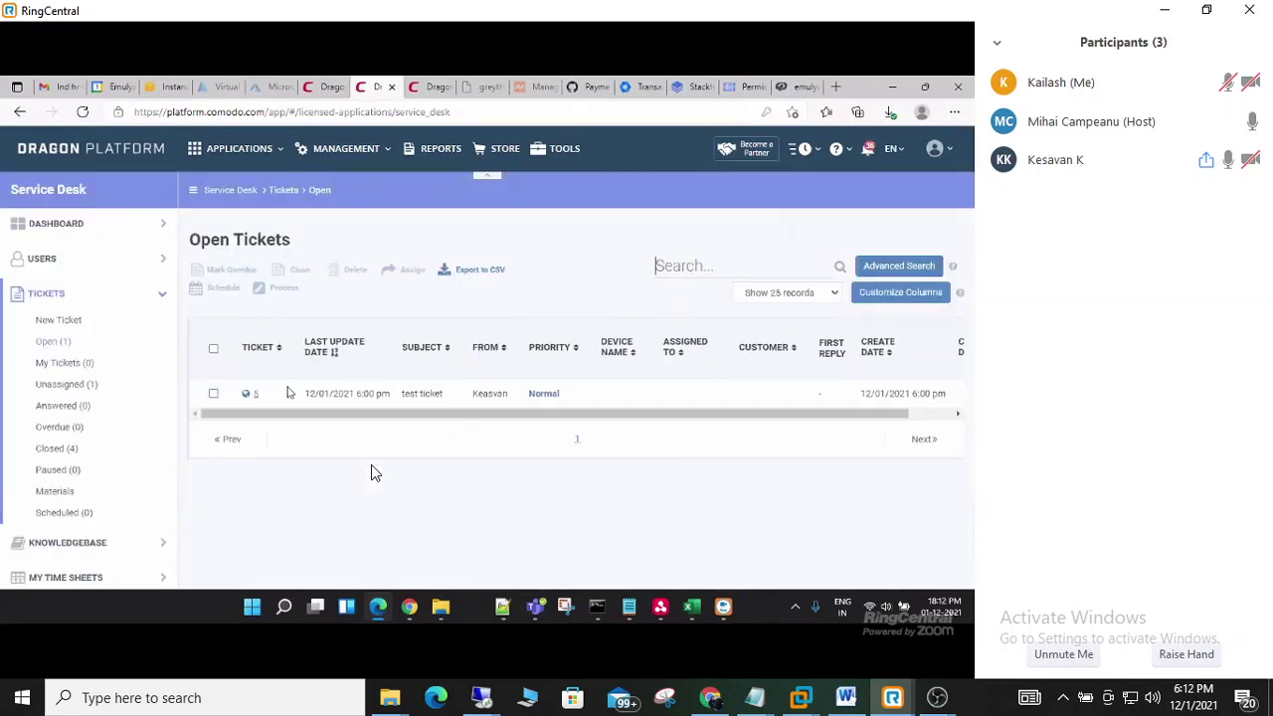
pyautogui.click(257, 393)
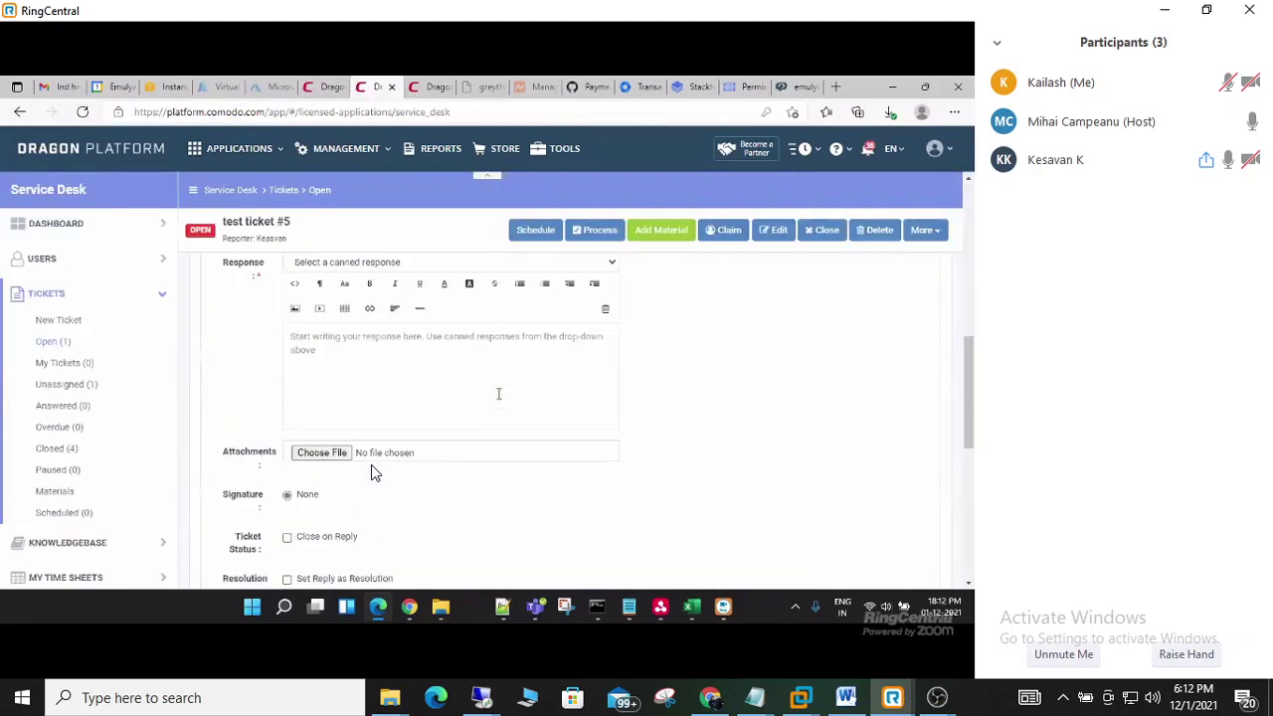
pyautogui.scroll(10, 762, 460)
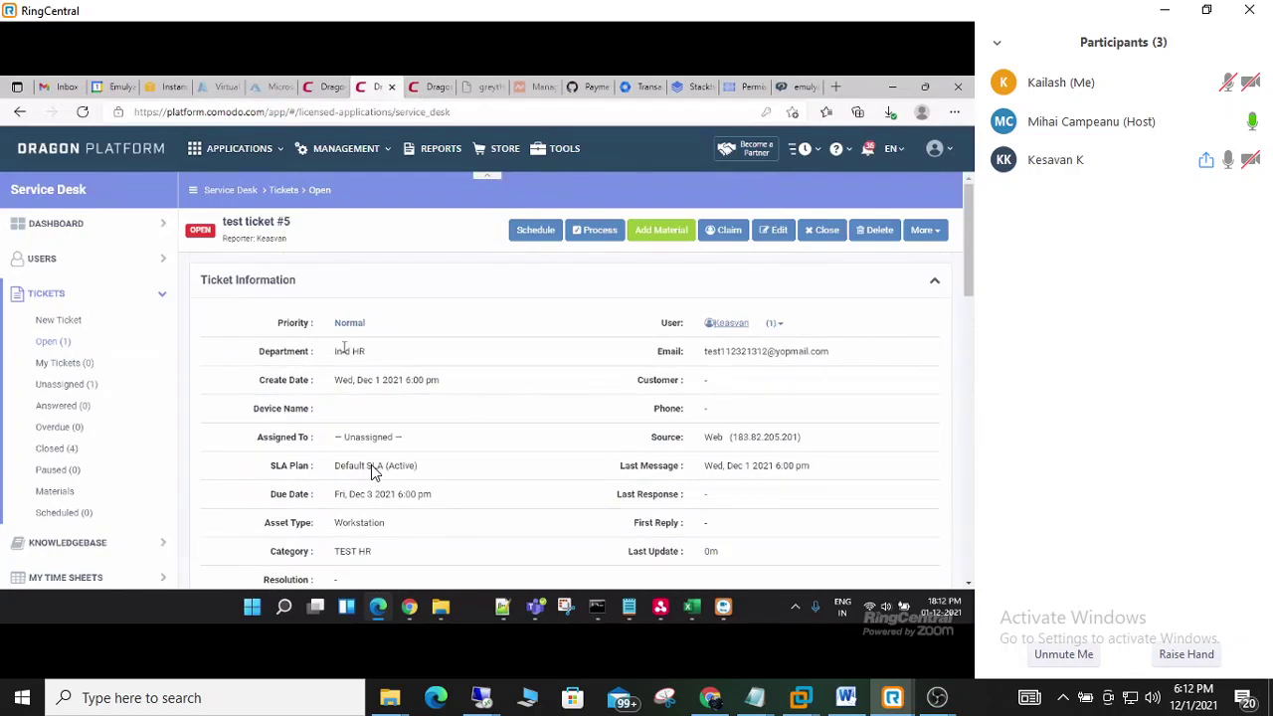
pyautogui.moveTo(373, 355); pyautogui.dragTo(320, 355)
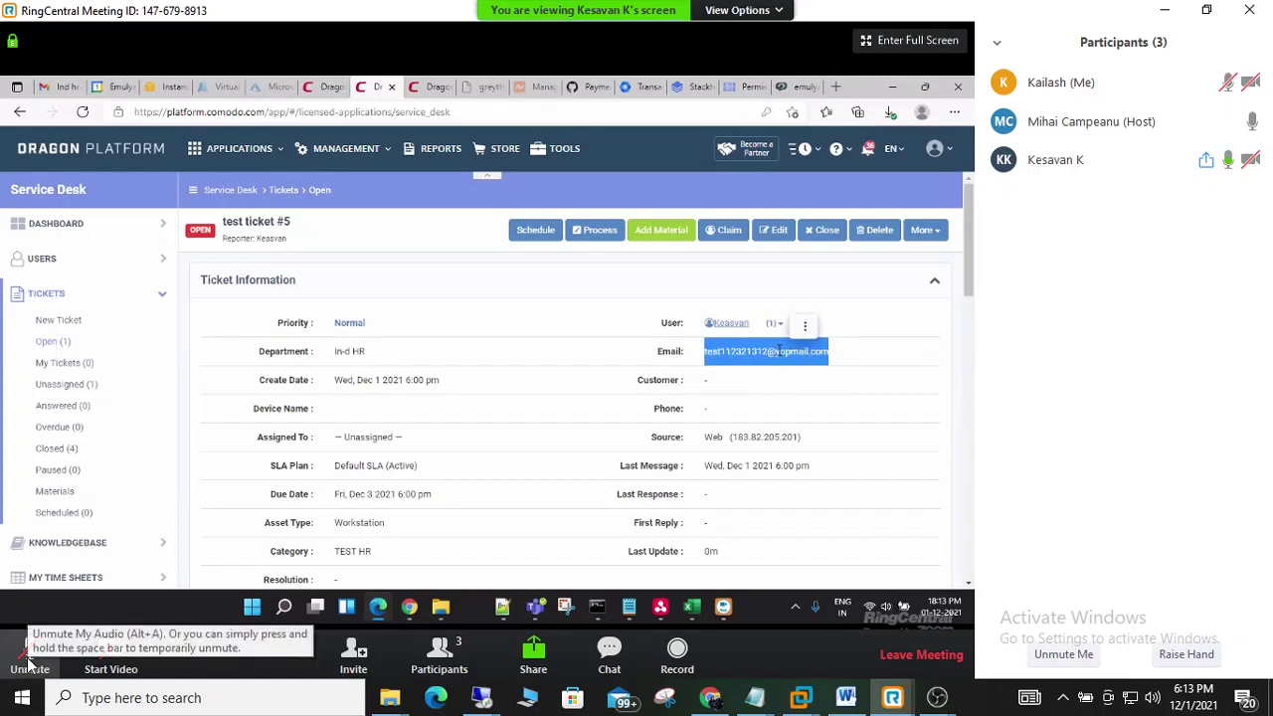
# - Unmute your microphone in the meeting call
pyautogui.click(30, 656)
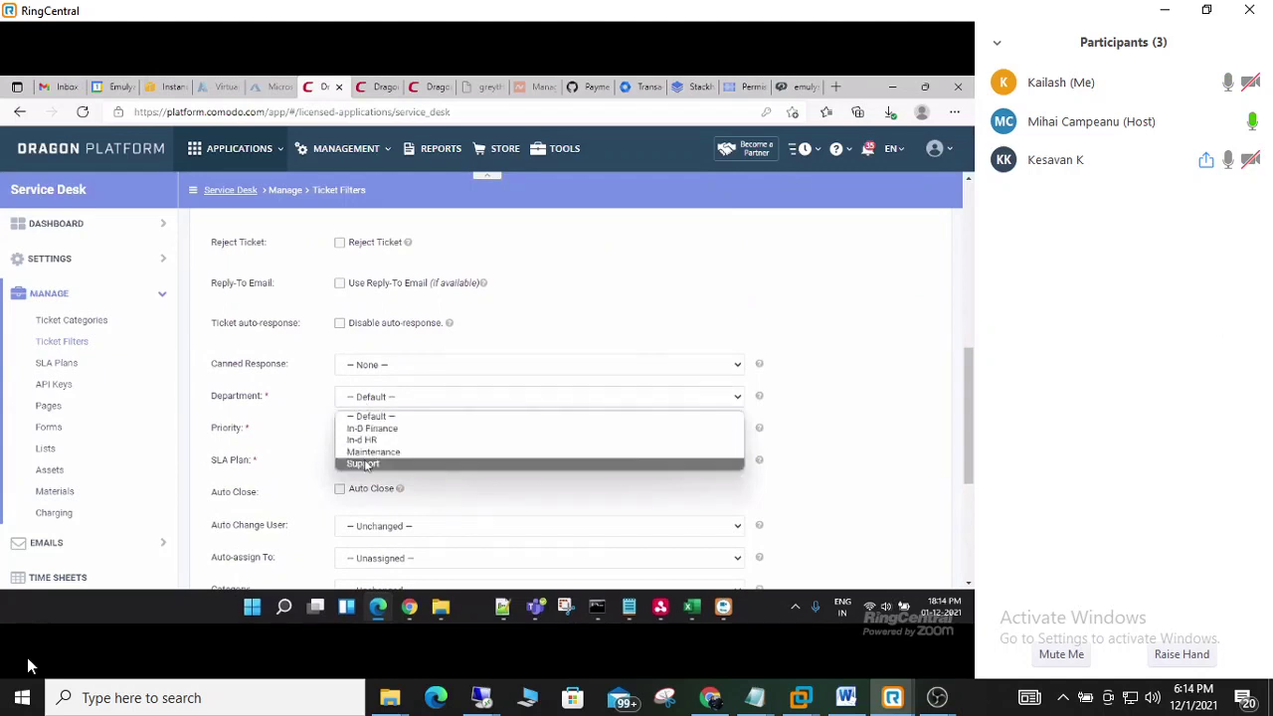
# - Set the filter's department to Support and review the priority and auto-assign choices
pyautogui.click(367, 464)
pyautogui.click(360, 434)
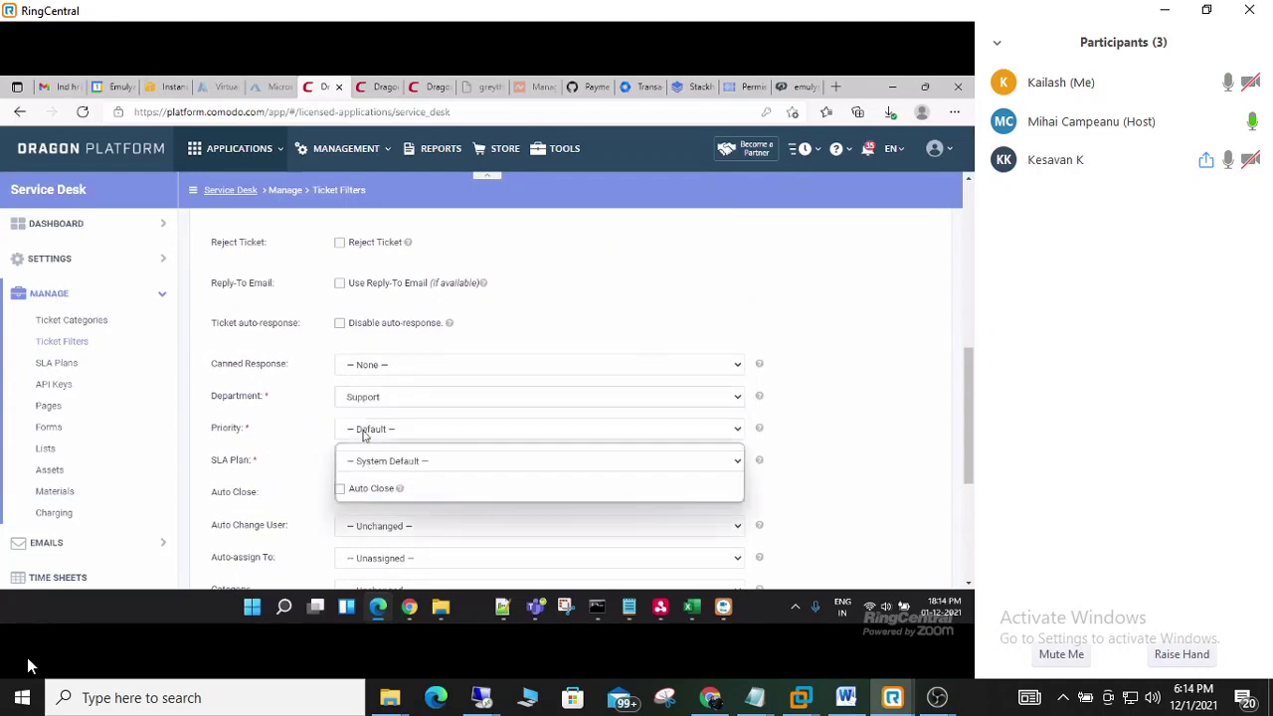
pyautogui.click(373, 399)
pyautogui.click(373, 399)
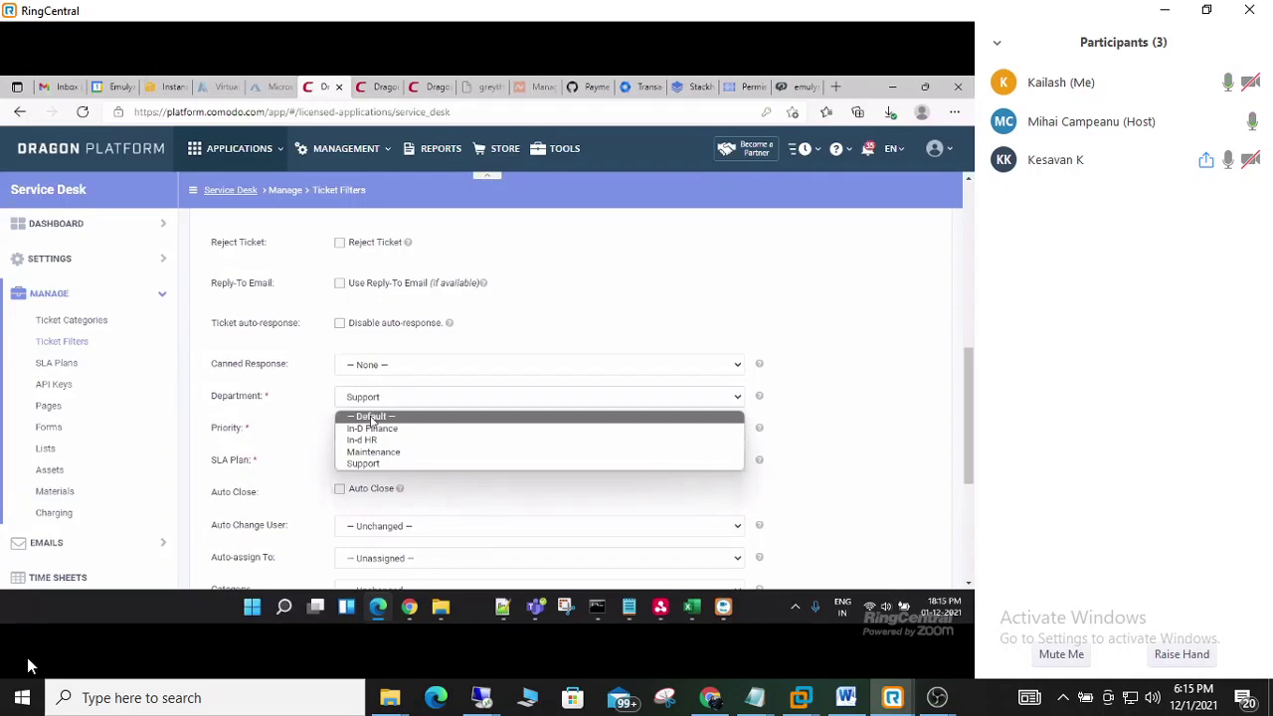
pyautogui.click(345, 558)
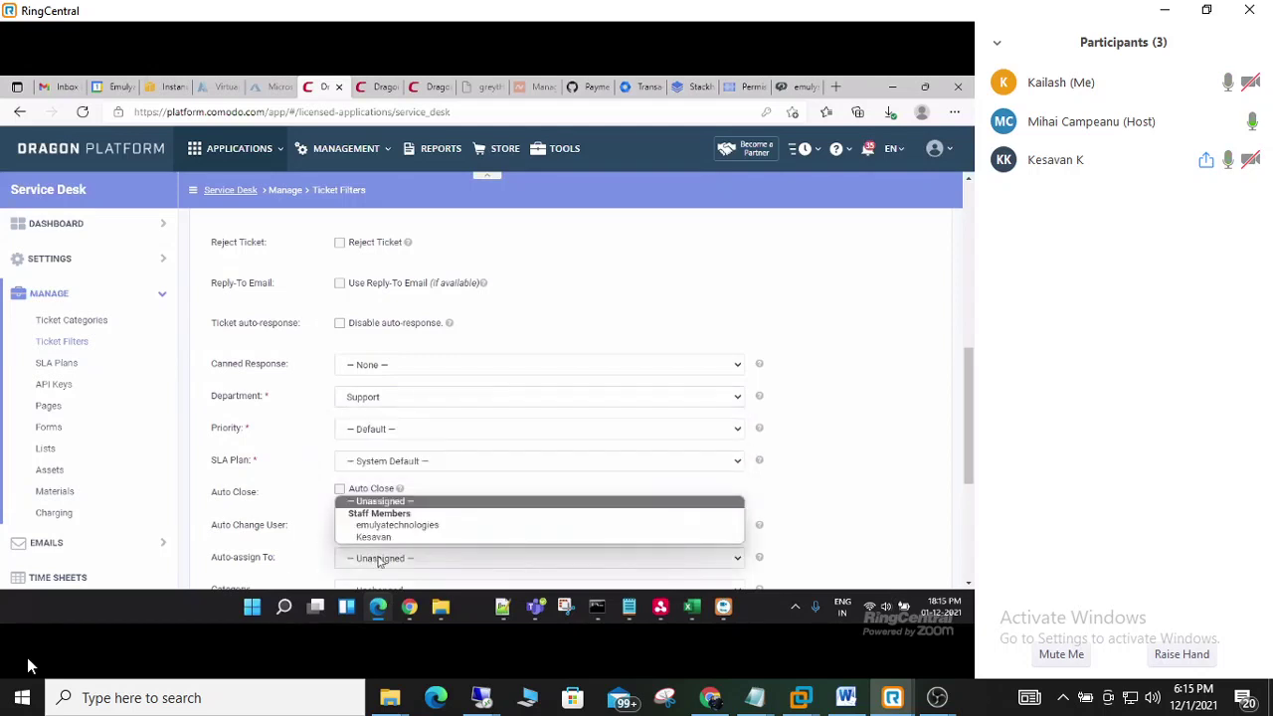
pyautogui.click(369, 559)
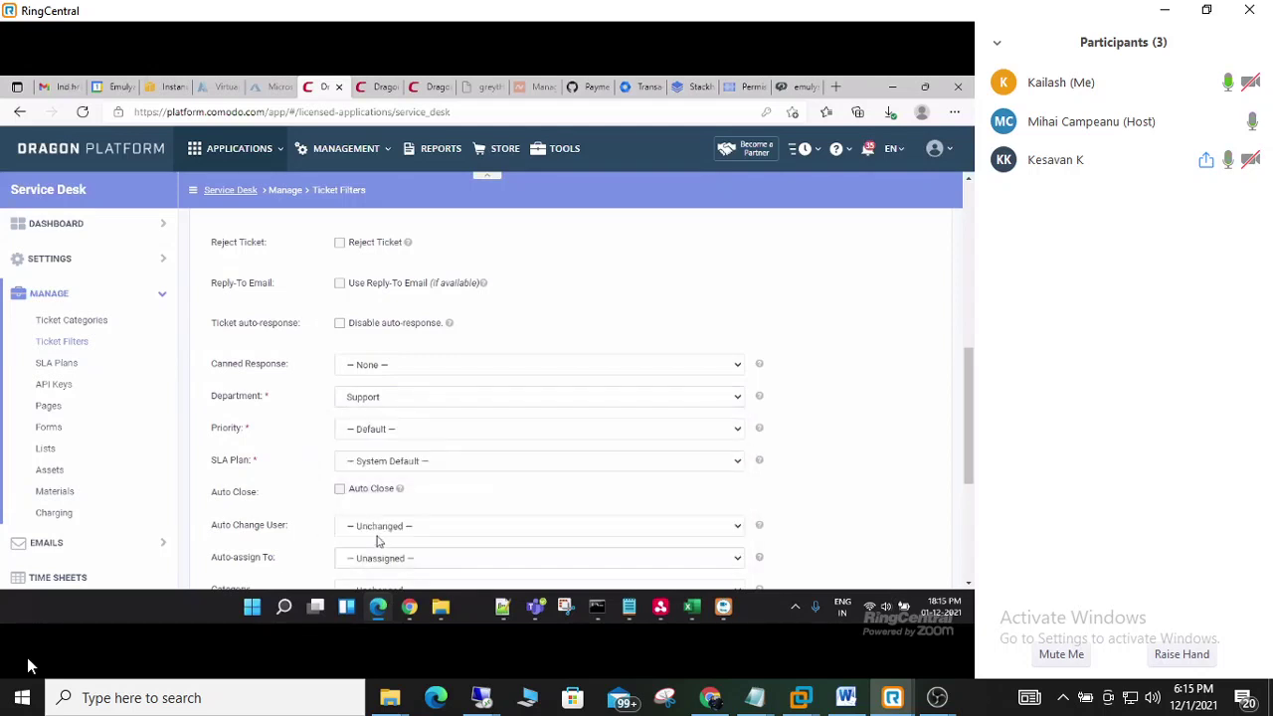
pyautogui.scroll(-2, 367, 430)
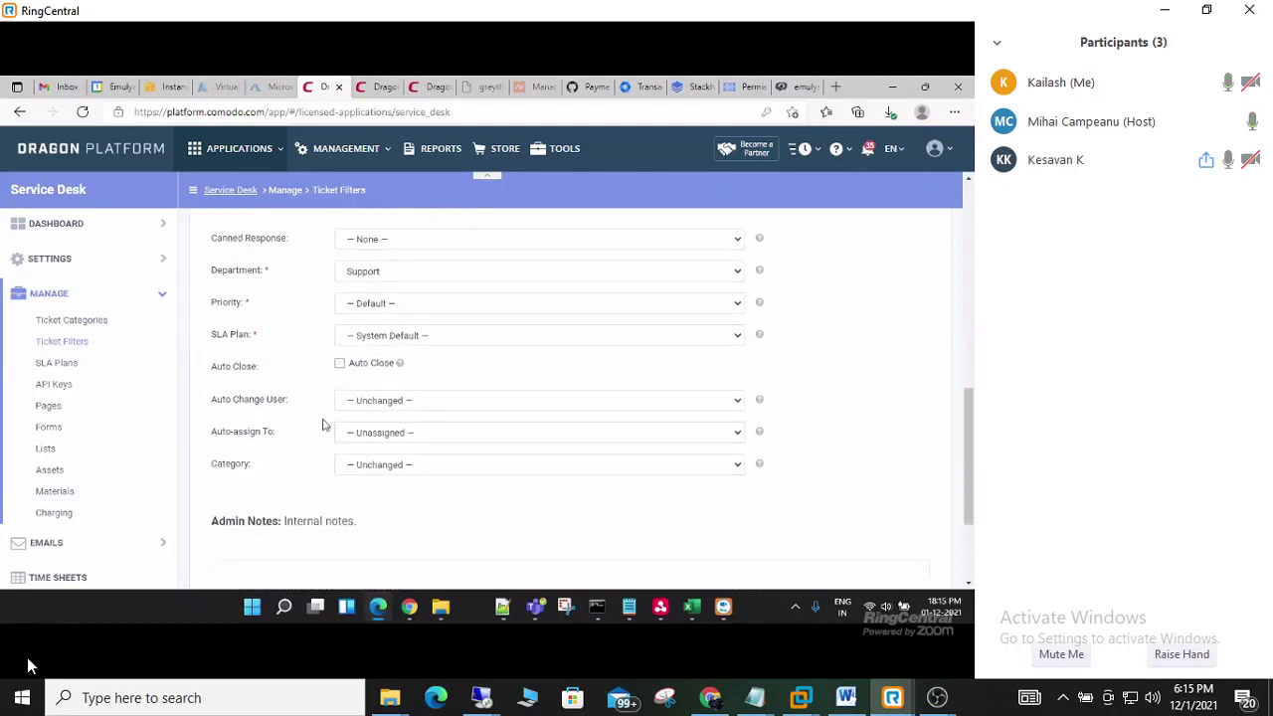
pyautogui.scroll(1, 338, 441)
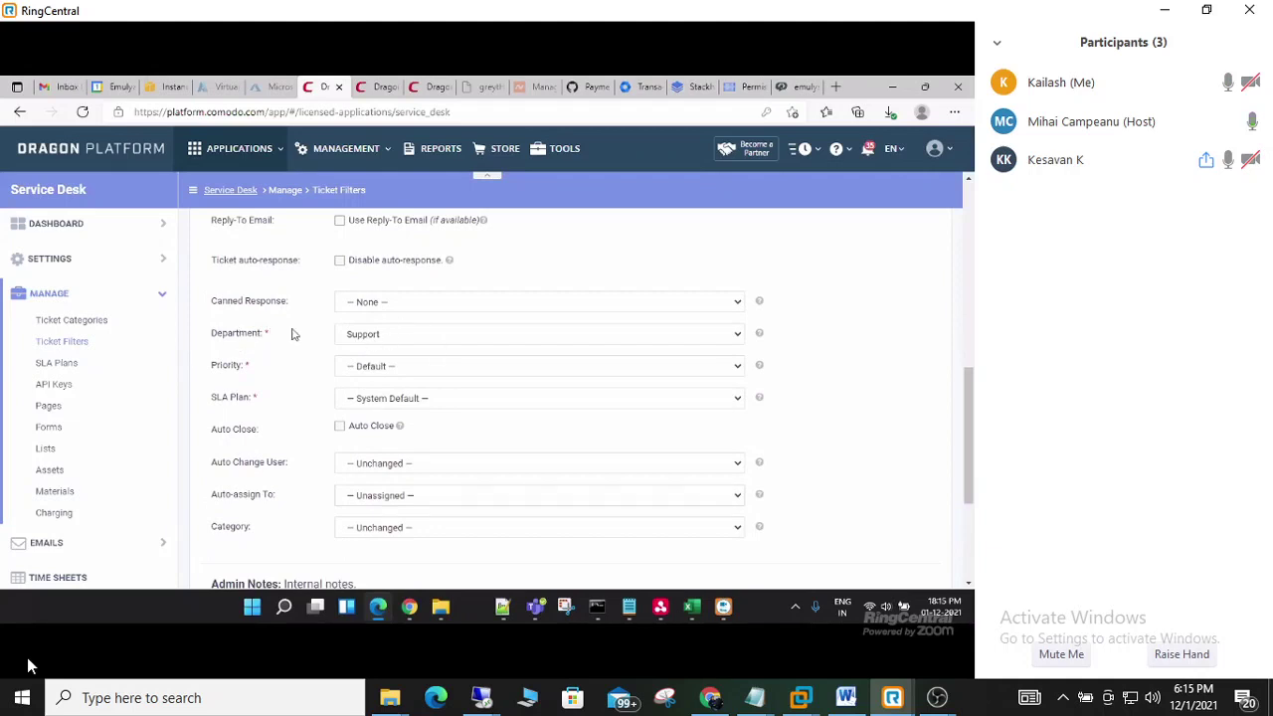
# - Set priority Normal, SLA Default SLA (48 hrs), a staff auto-assignee, and save the filter
pyautogui.click(375, 368)
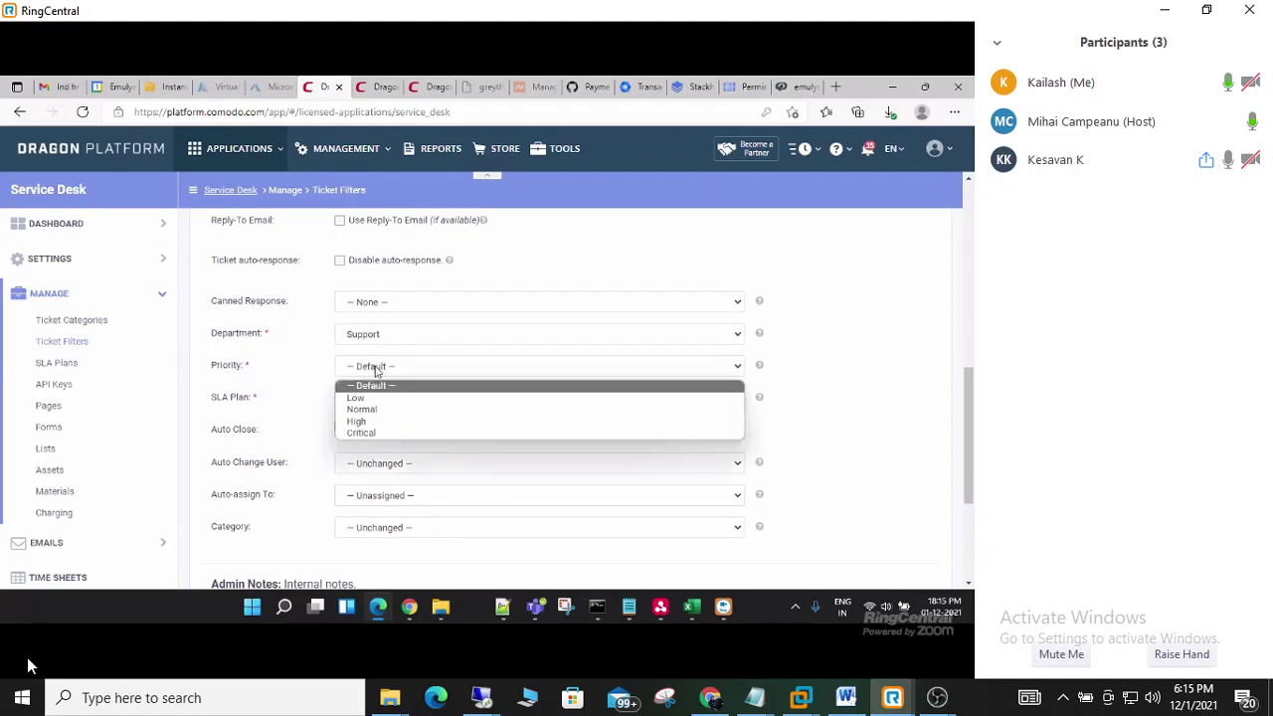
pyautogui.click(378, 409)
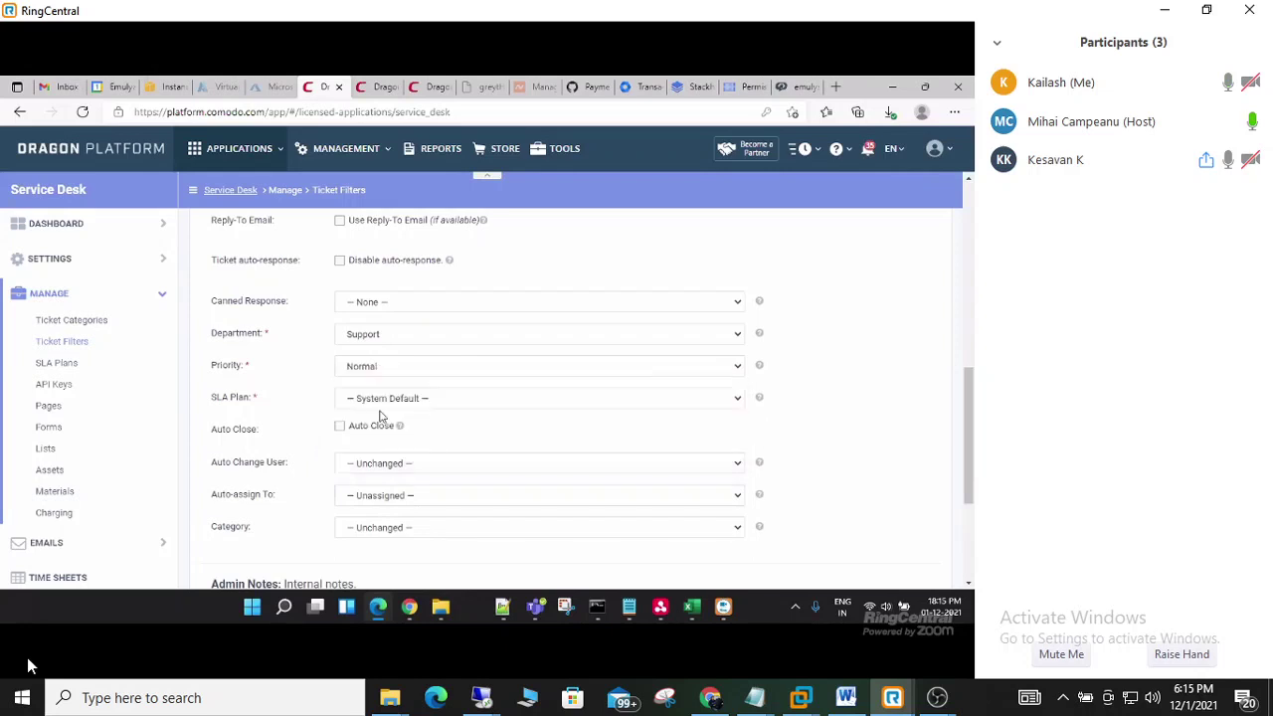
pyautogui.click(407, 396)
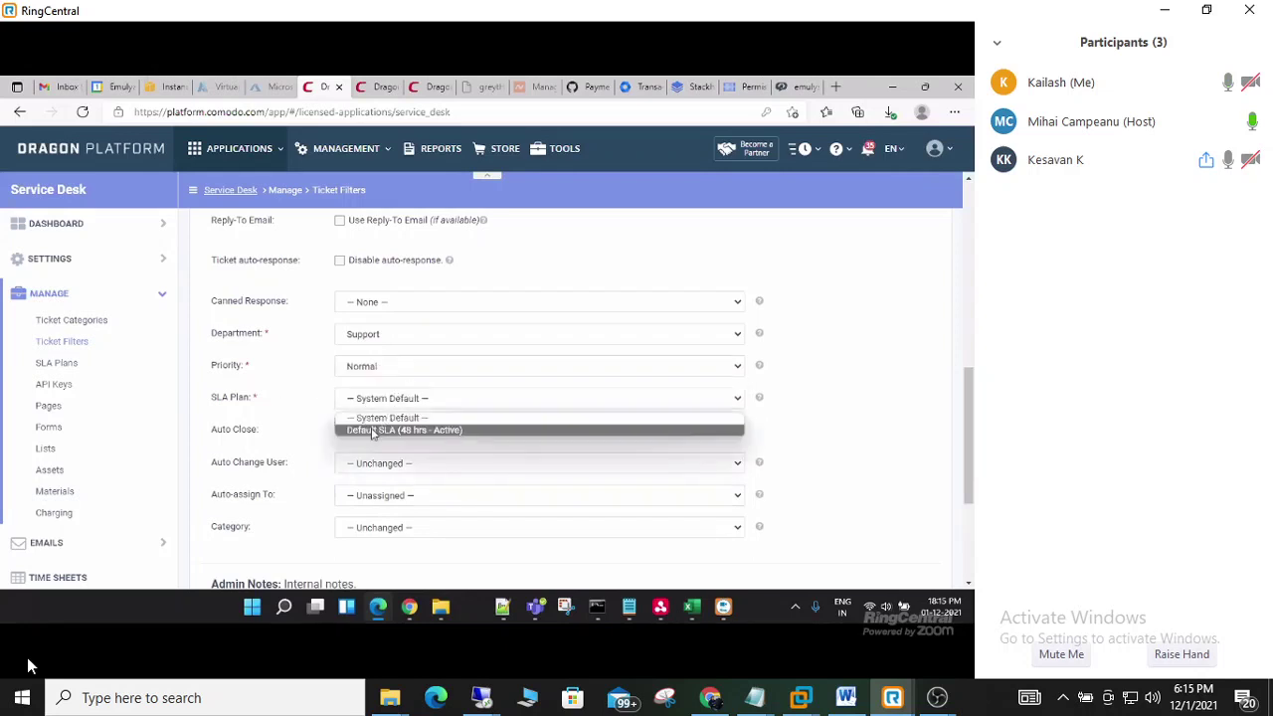
pyautogui.click(376, 433)
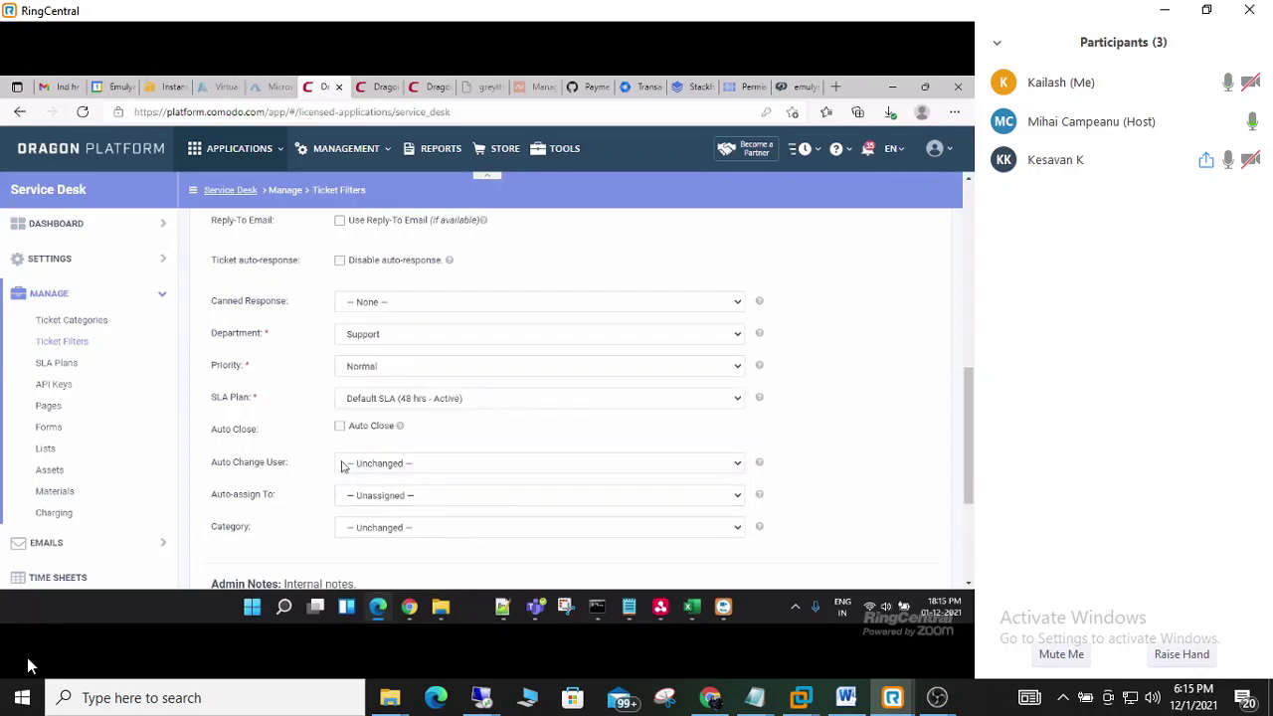
pyautogui.click(384, 498)
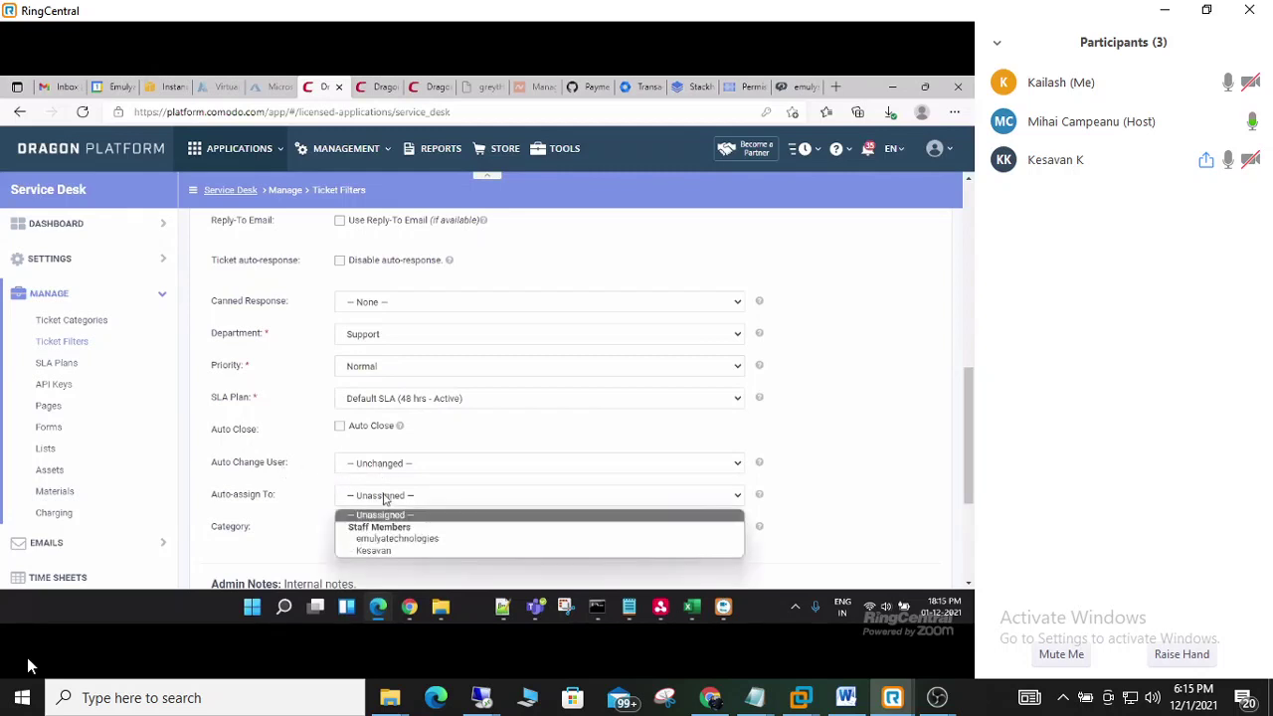
pyautogui.click(373, 551)
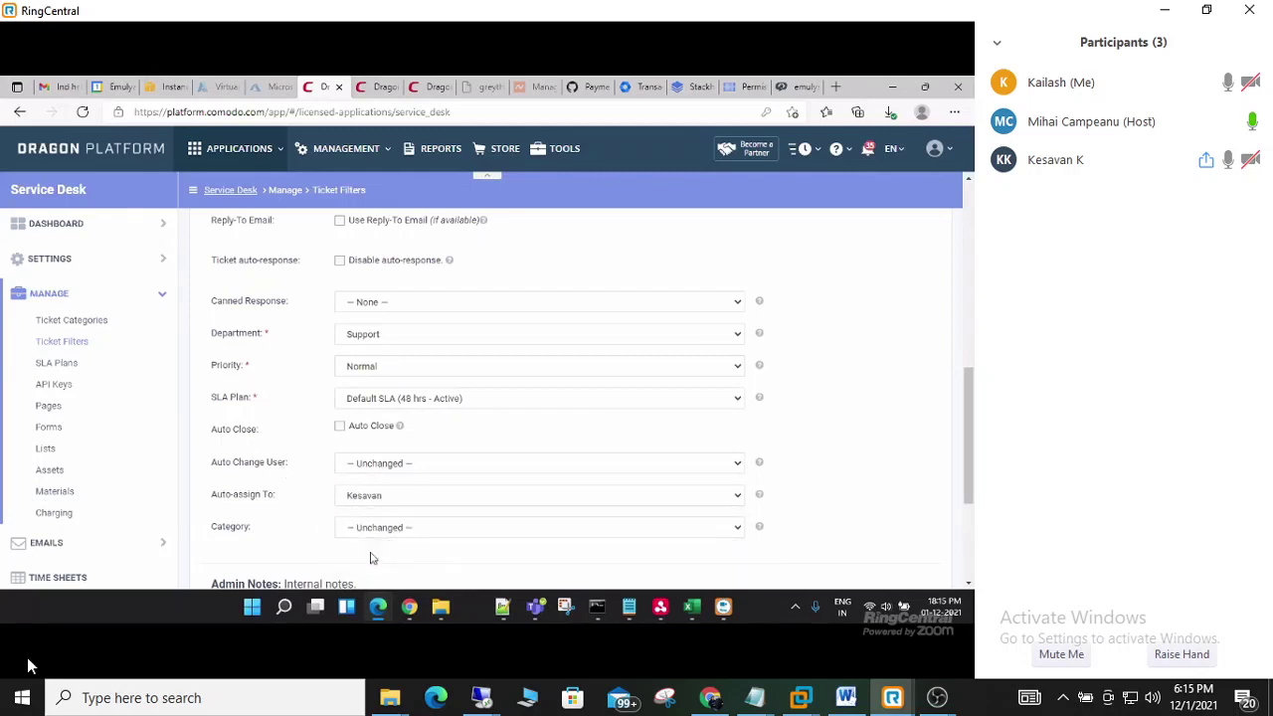
pyautogui.scroll(-3, 306, 502)
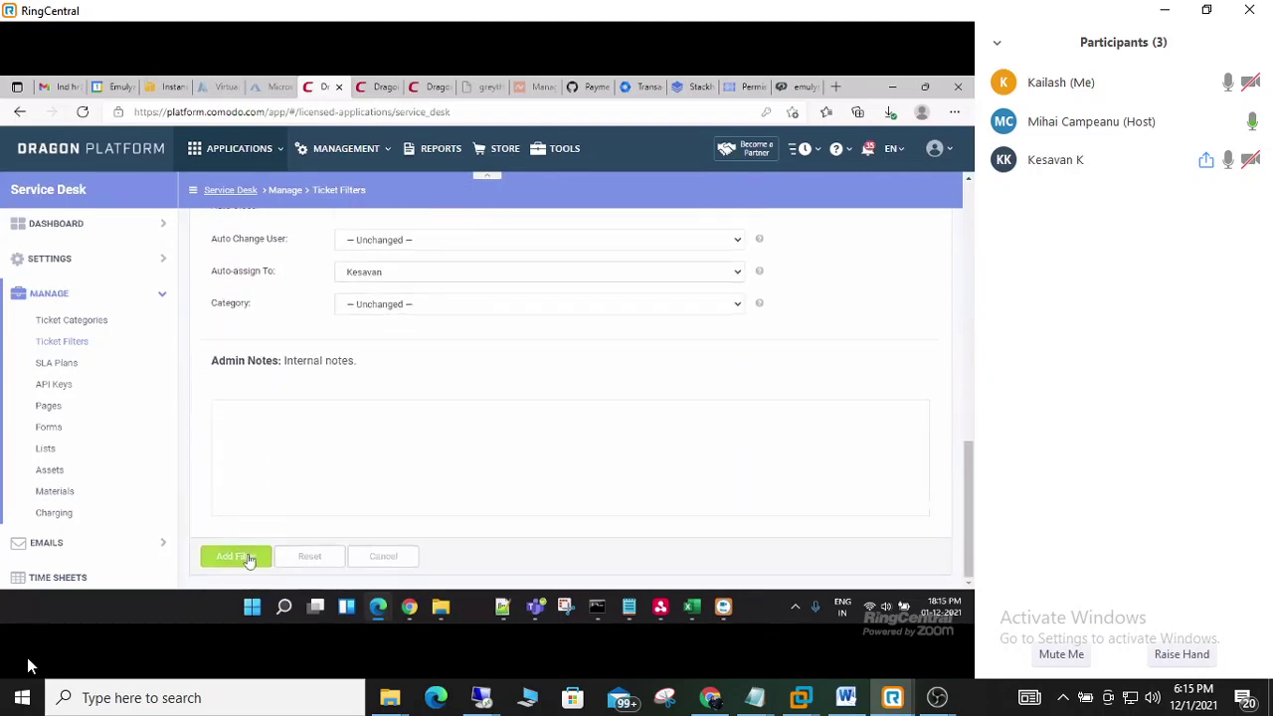
pyautogui.click(249, 560)
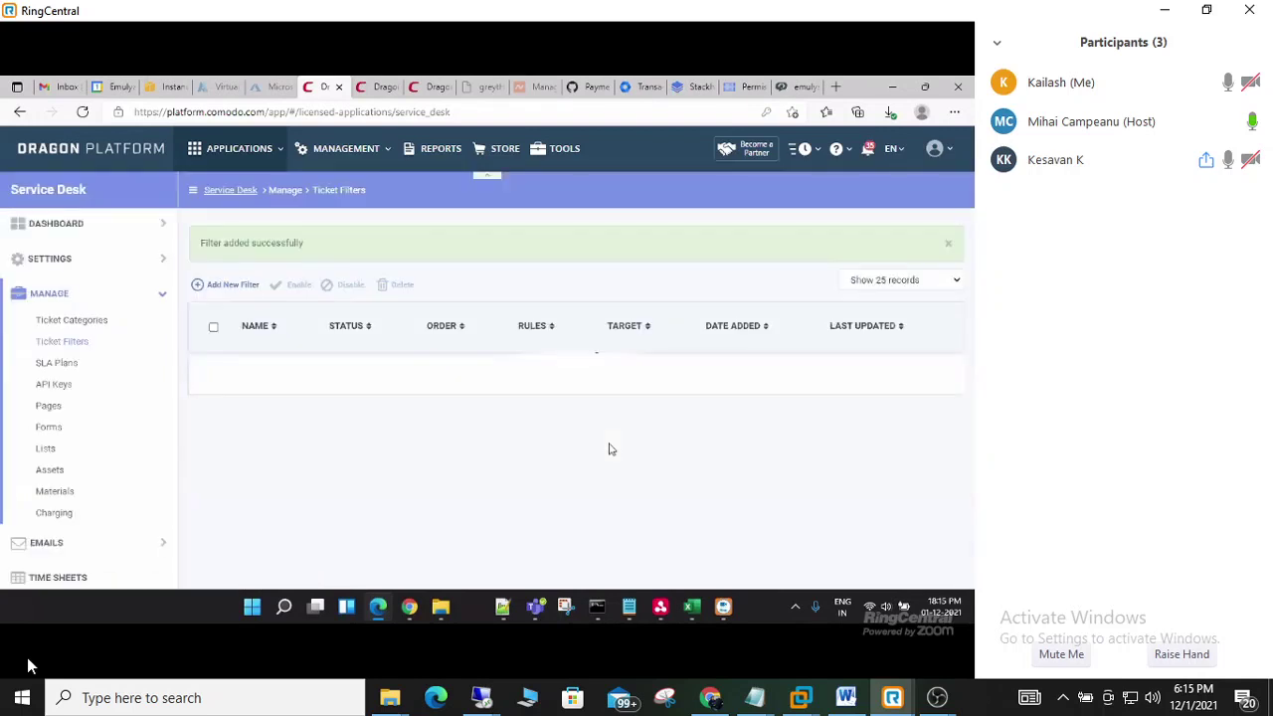
pyautogui.click(797, 87)
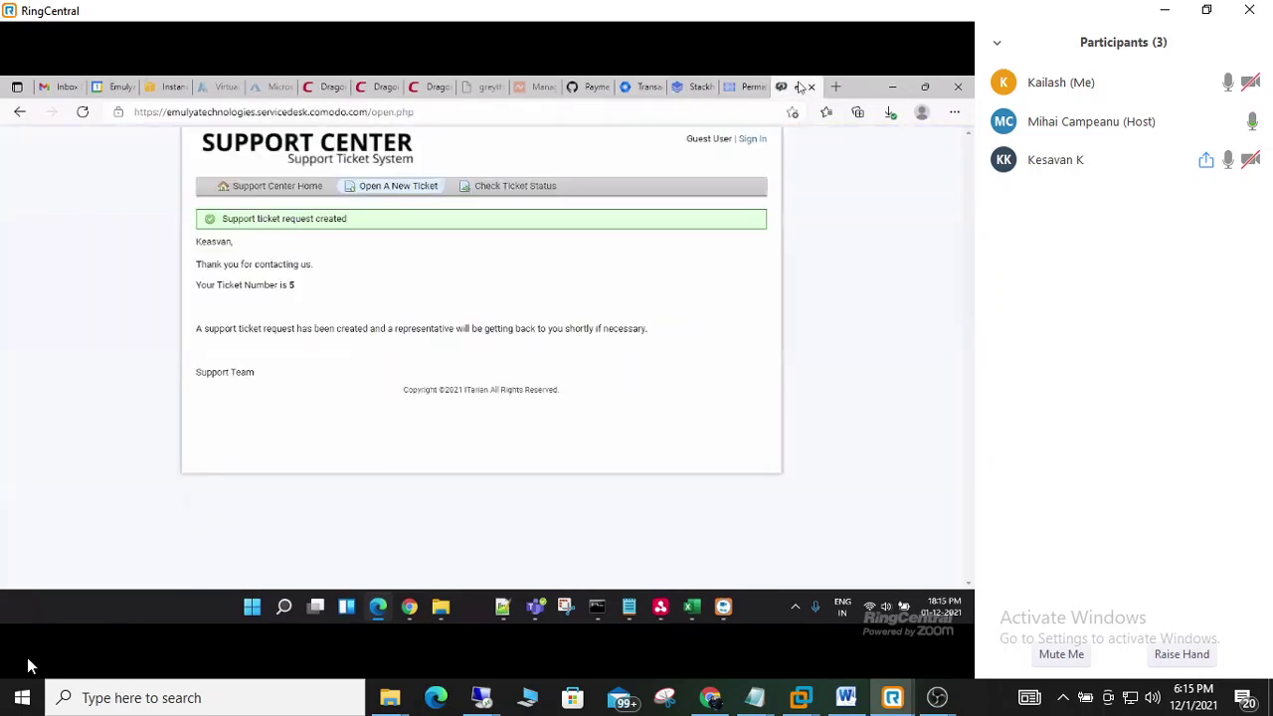
# - Start a new ticket from the Support Center home, paste the contact's e-mail and choose General Inquiry
pyautogui.click(268, 188)
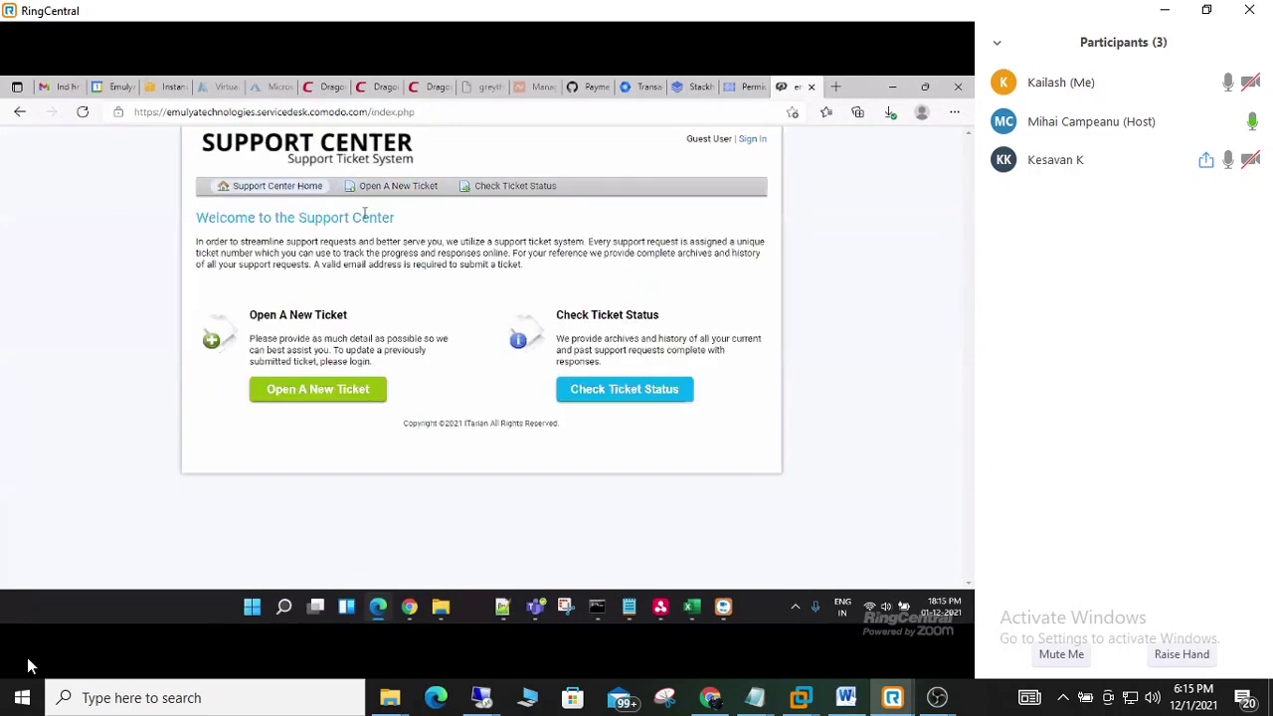
pyautogui.click(318, 388)
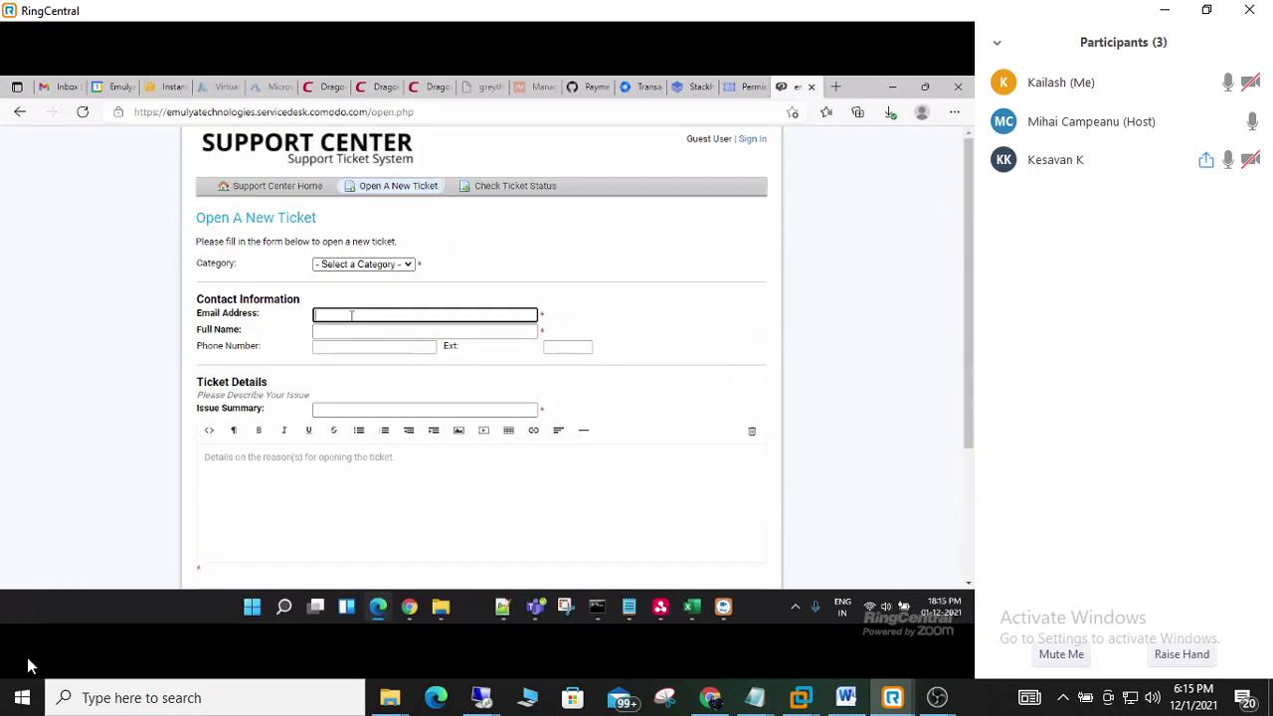
pyautogui.hotkey('ctrl', 'v')
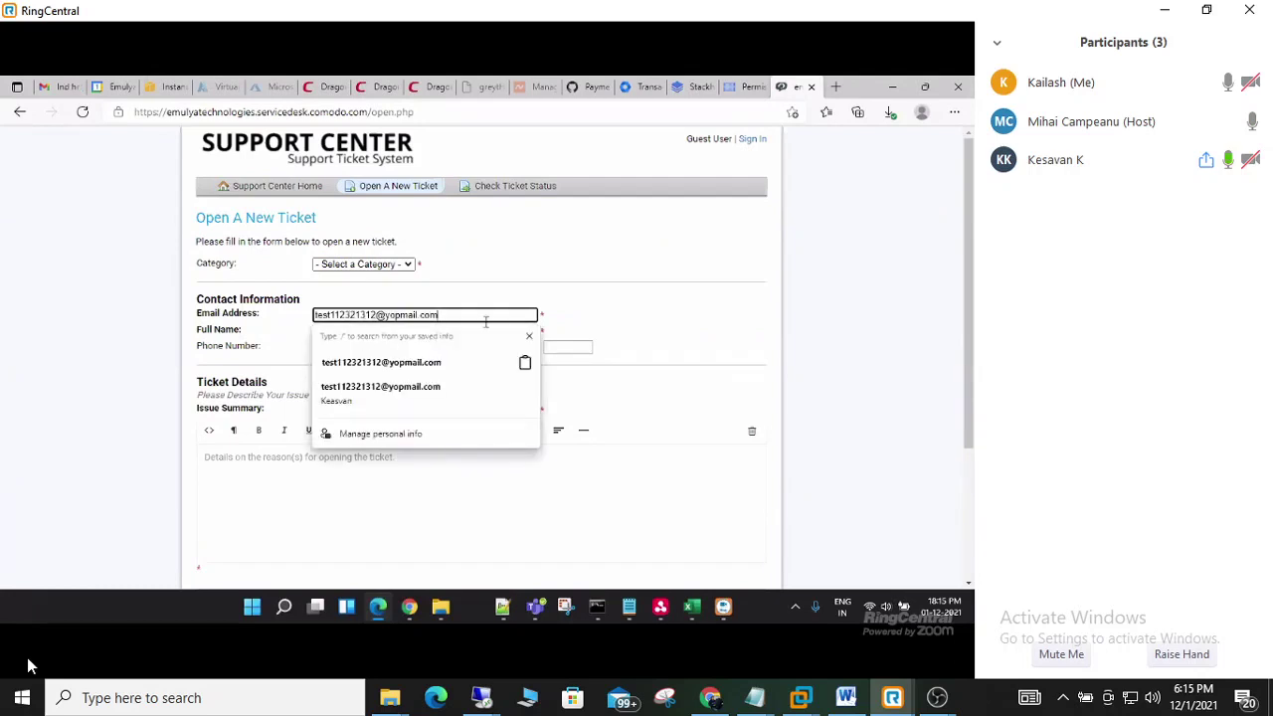
pyautogui.click(640, 307)
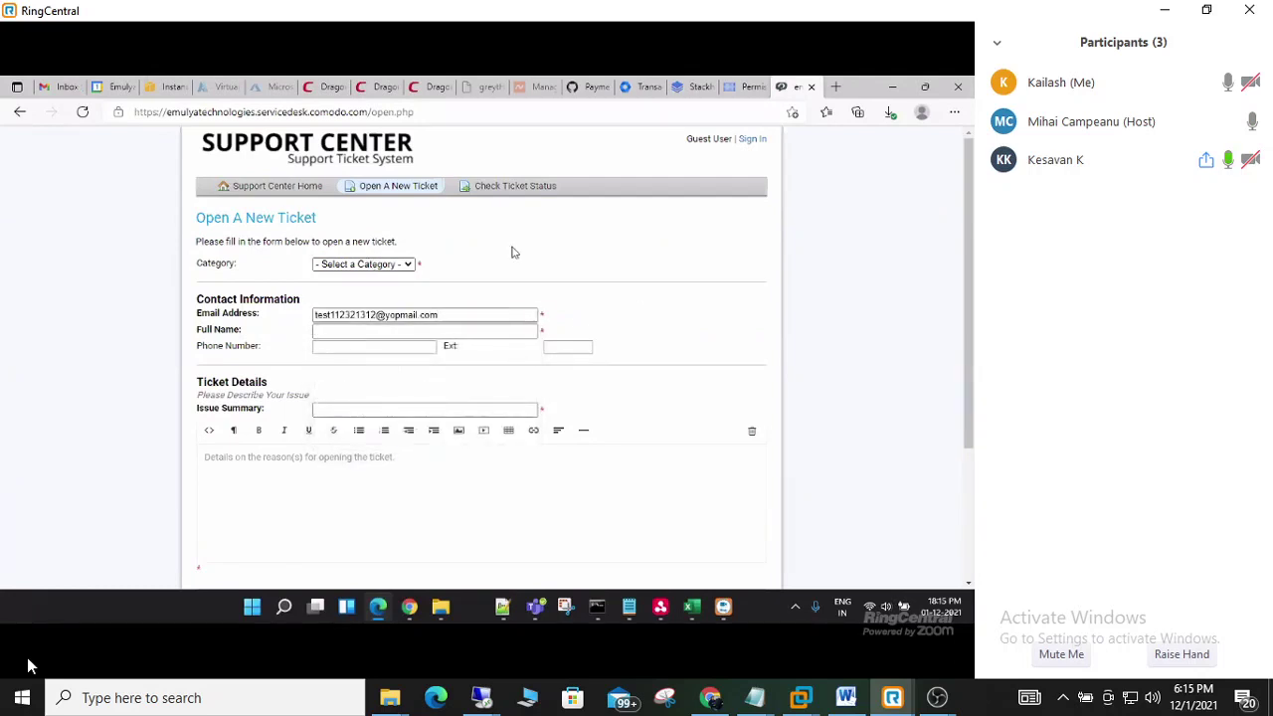
pyautogui.click(348, 263)
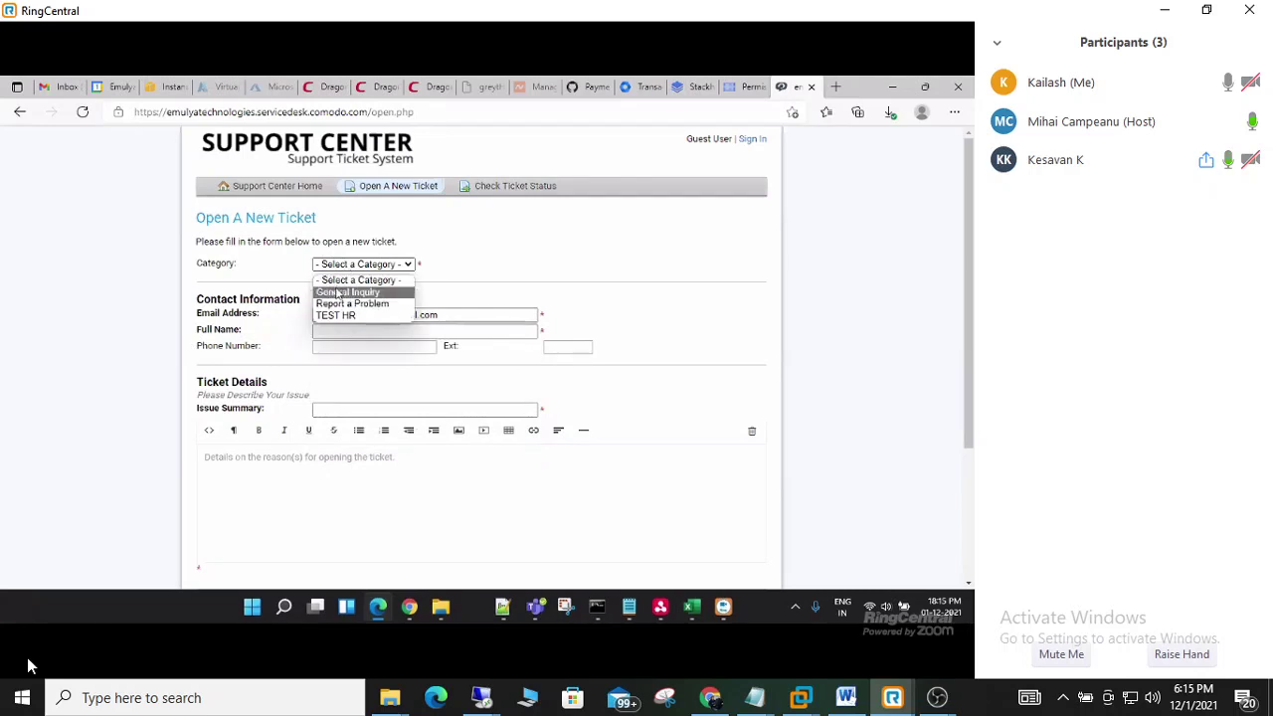
pyautogui.click(338, 292)
# - Enter the contact's full name and the issue summary 'I need helpo with software issue'
pyautogui.click(331, 331)
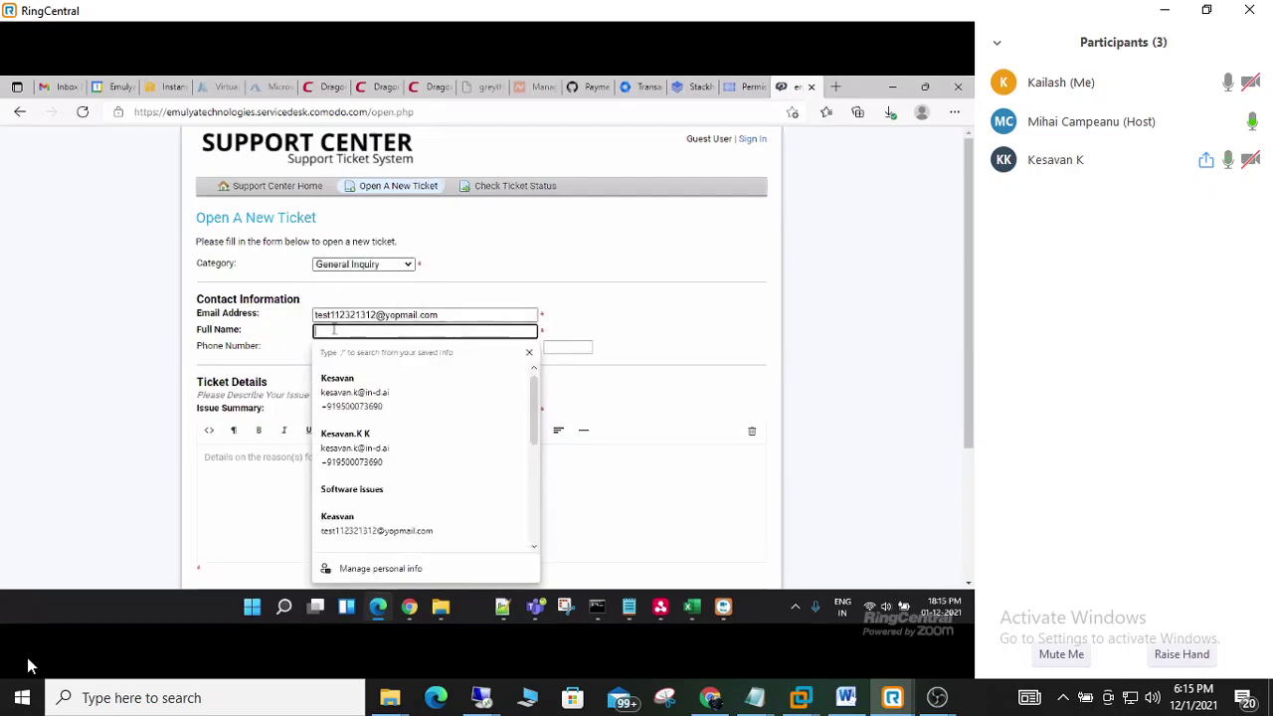
pyautogui.write('asdasdasd')
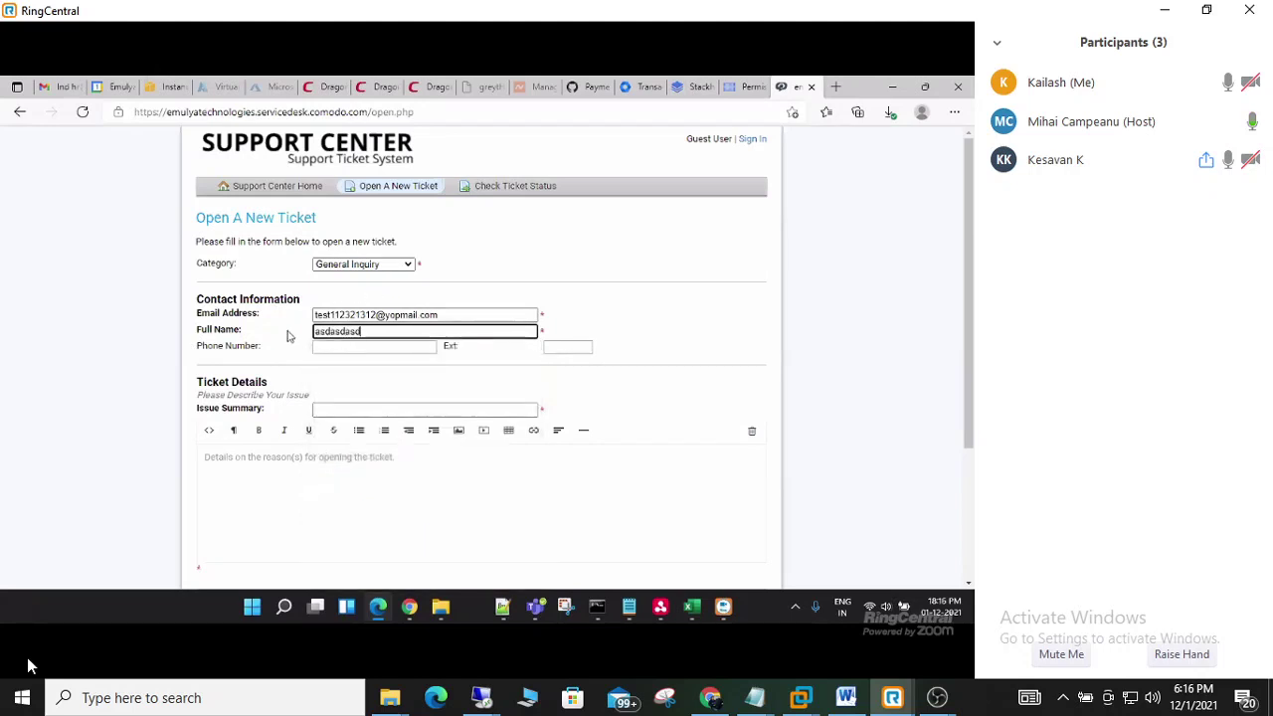
pyautogui.click(306, 388)
pyautogui.click(339, 410)
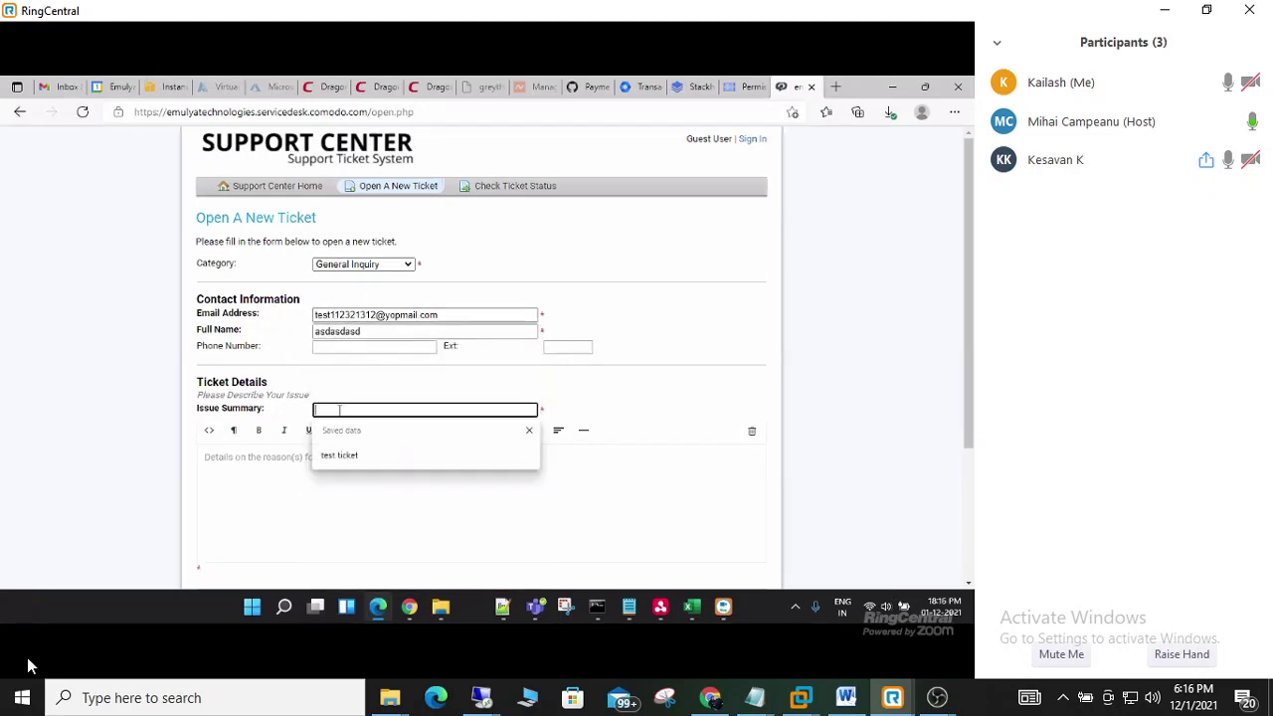
pyautogui.write('I n')
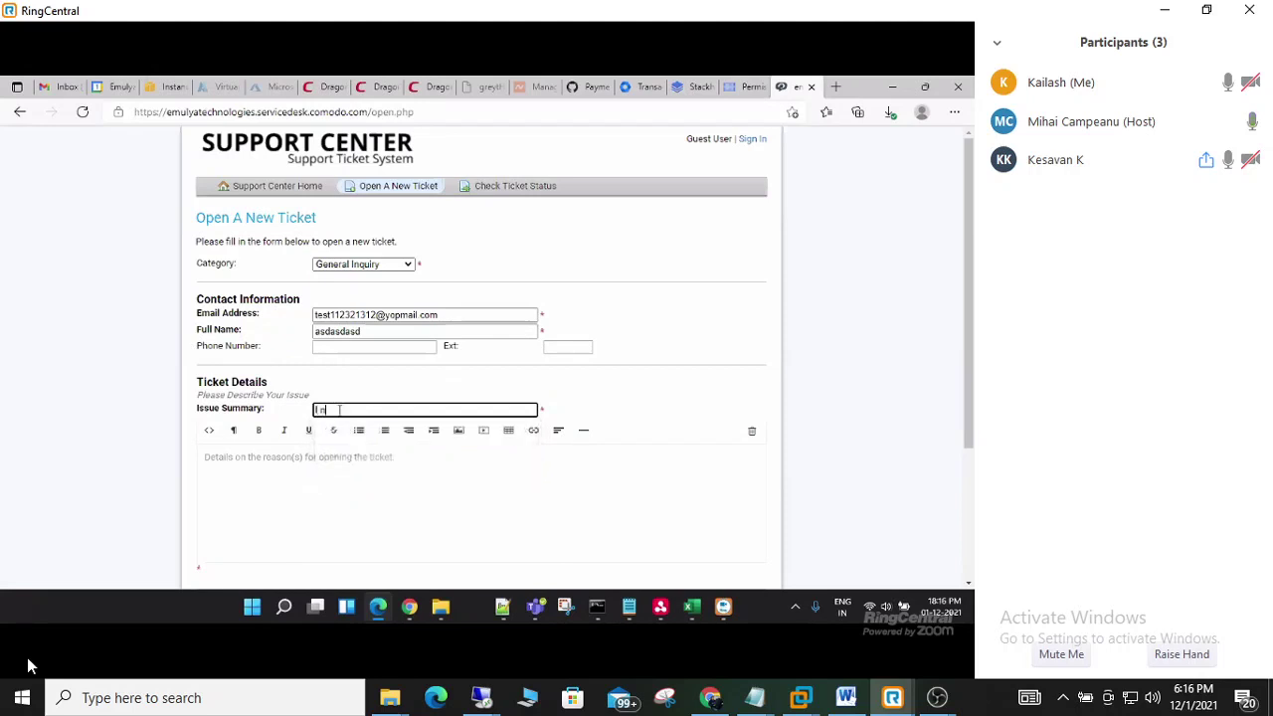
pyautogui.write('eed helpo with software issue')
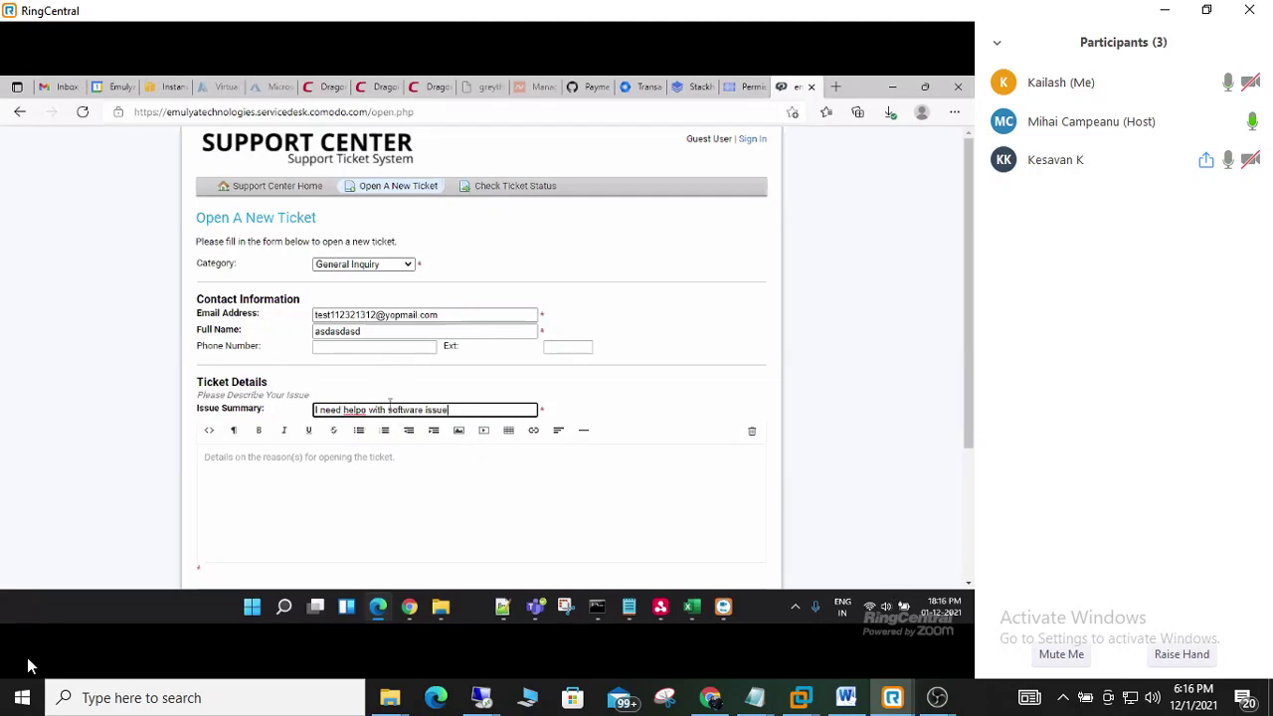
pyautogui.moveTo(387, 409); pyautogui.dragTo(419, 408)
# - Add 'asdasdasd' as the ticket details and submit the ticket
pyautogui.click(417, 505)
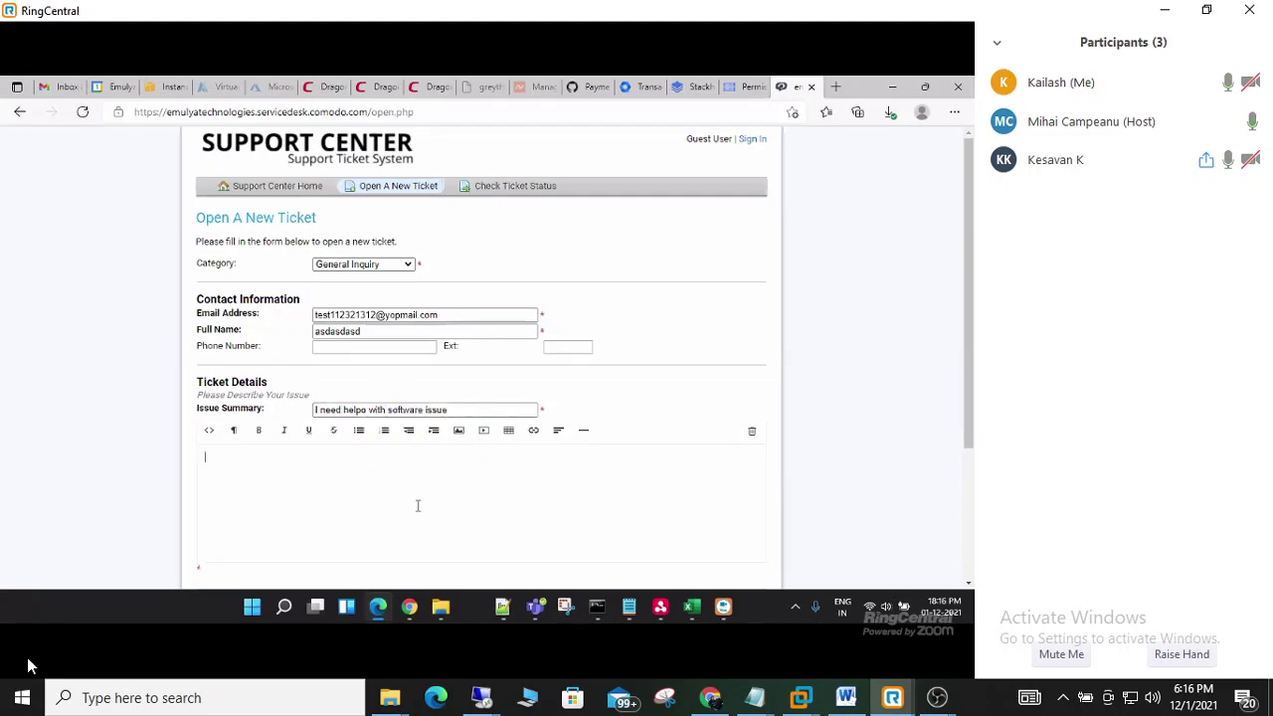
pyautogui.write('asdasdasd')
pyautogui.scroll(-3, 418, 492)
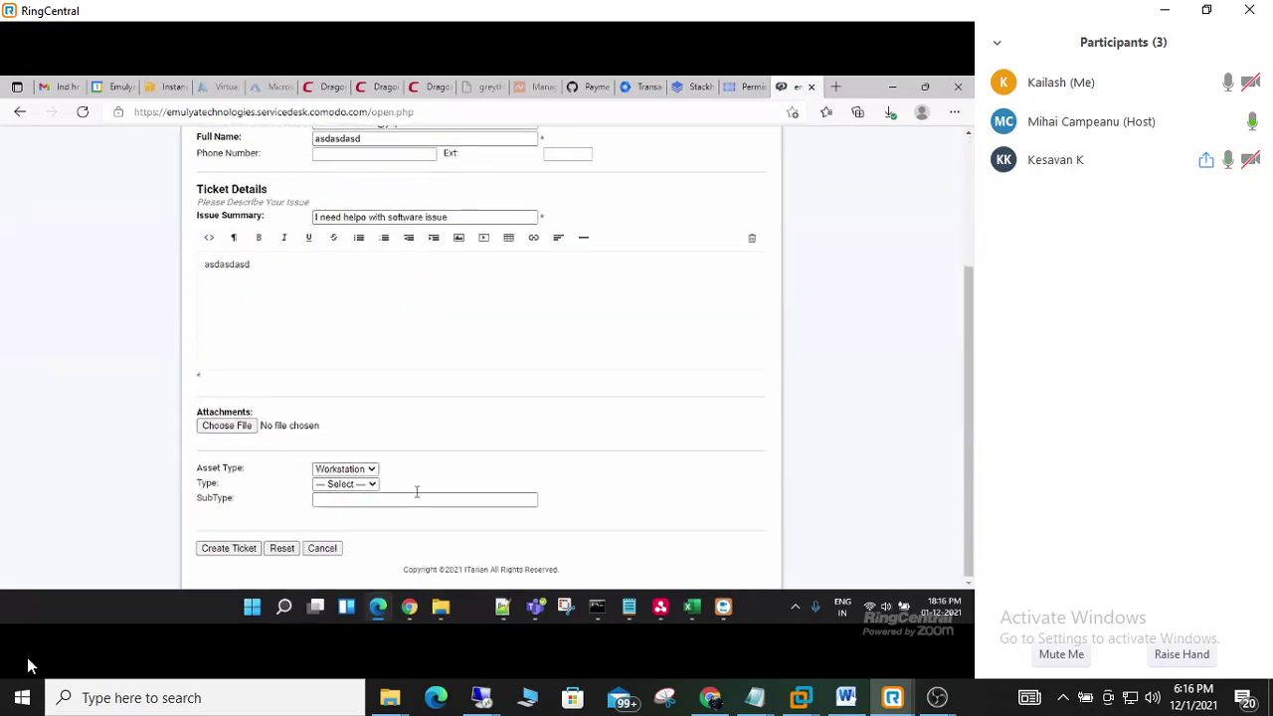
pyautogui.click(249, 549)
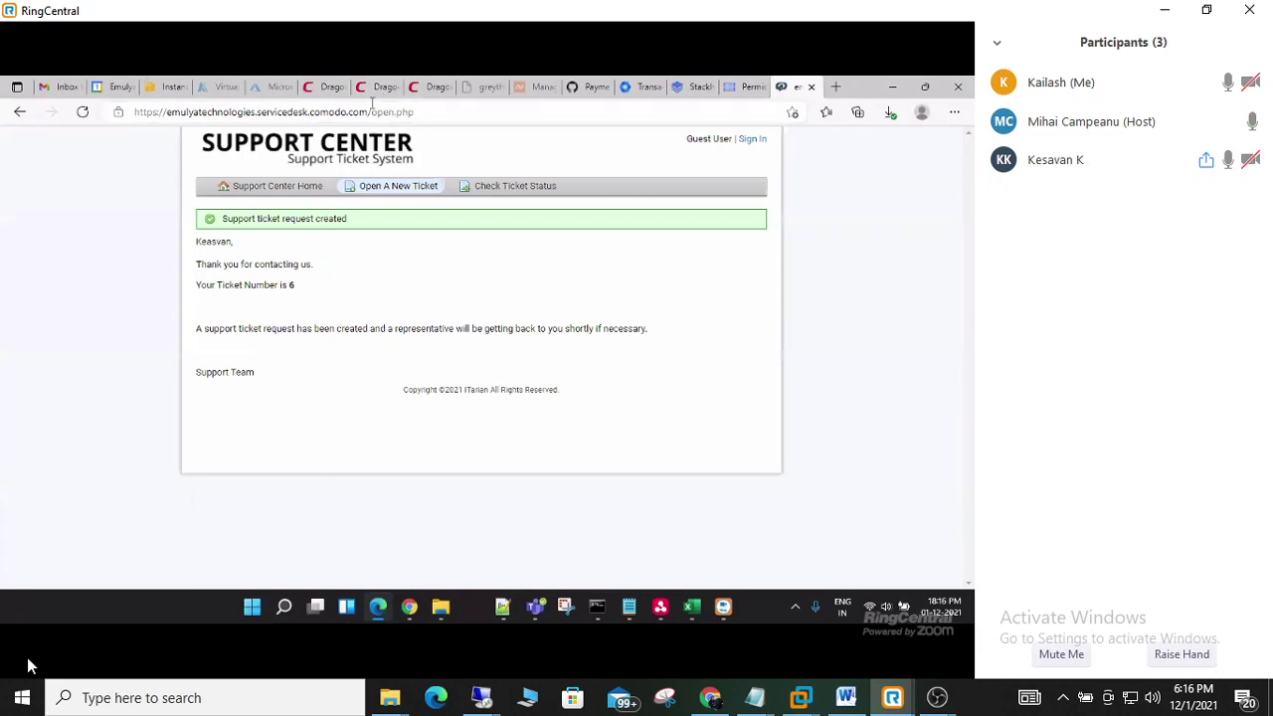
pyautogui.click(322, 87)
# - Switch back to Dragon Platform and list the open tickets under Tickets
pyautogui.click(377, 89)
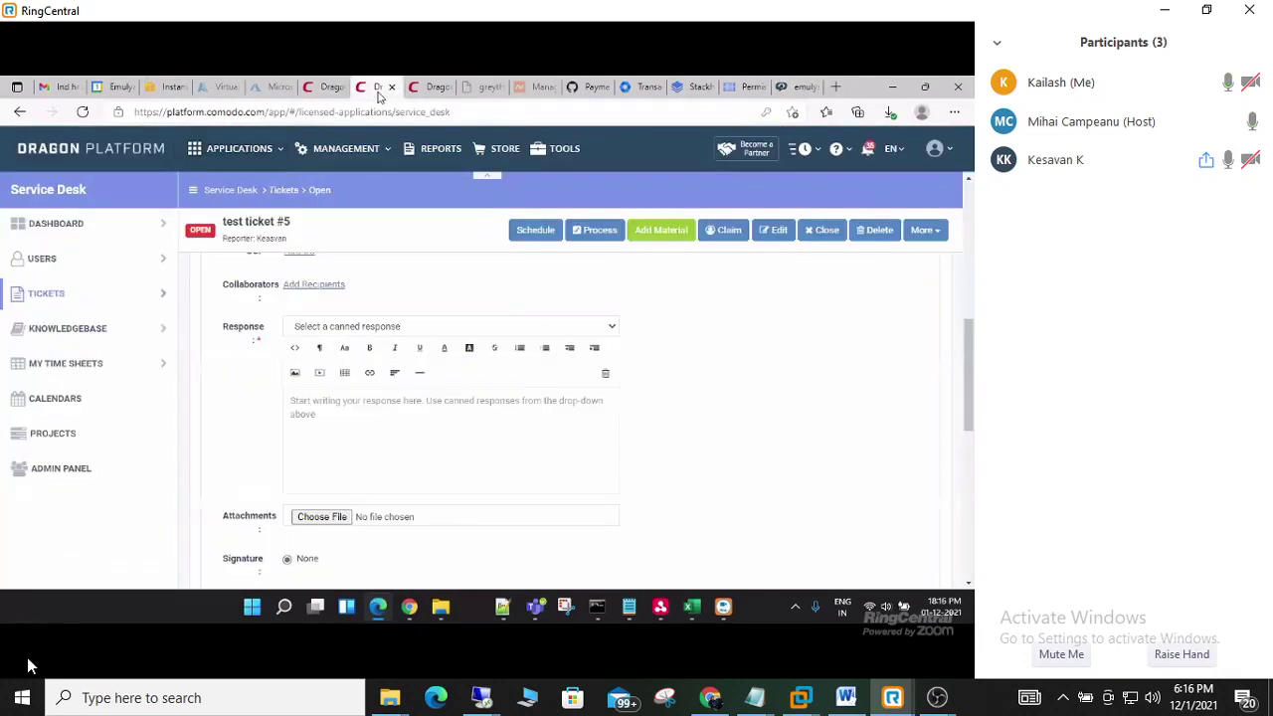
pyautogui.click(322, 88)
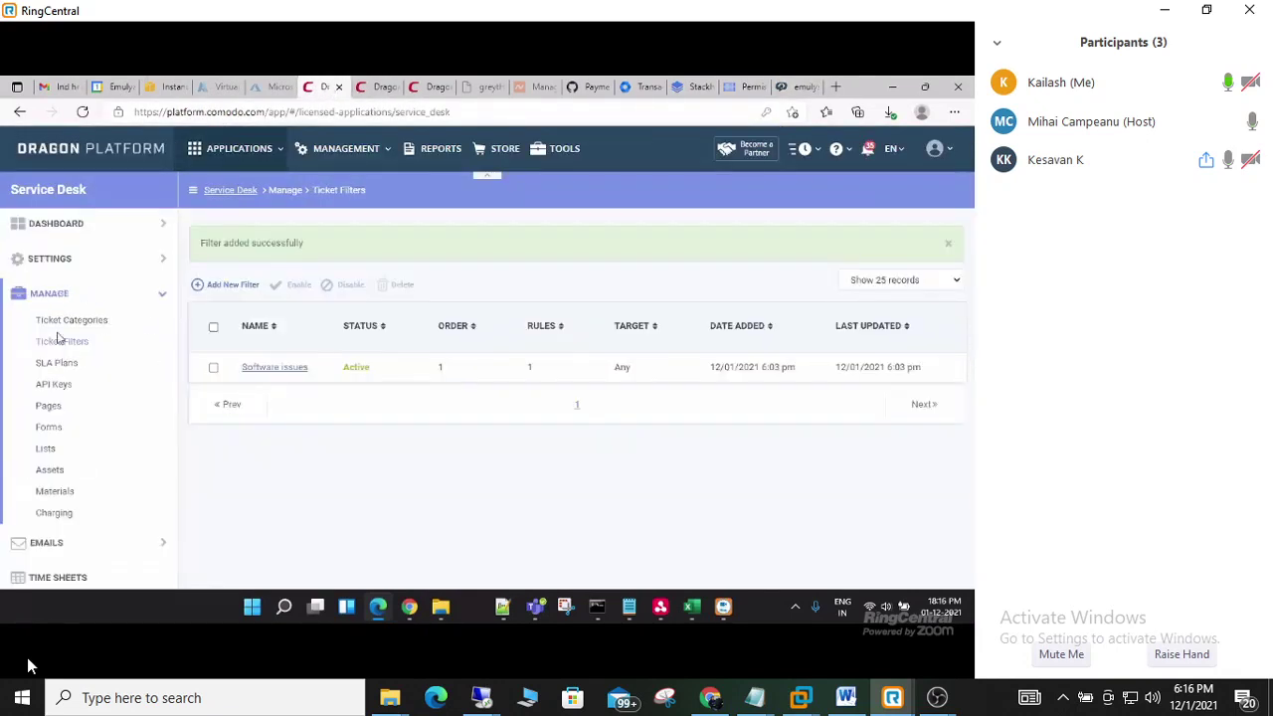
pyautogui.click(369, 87)
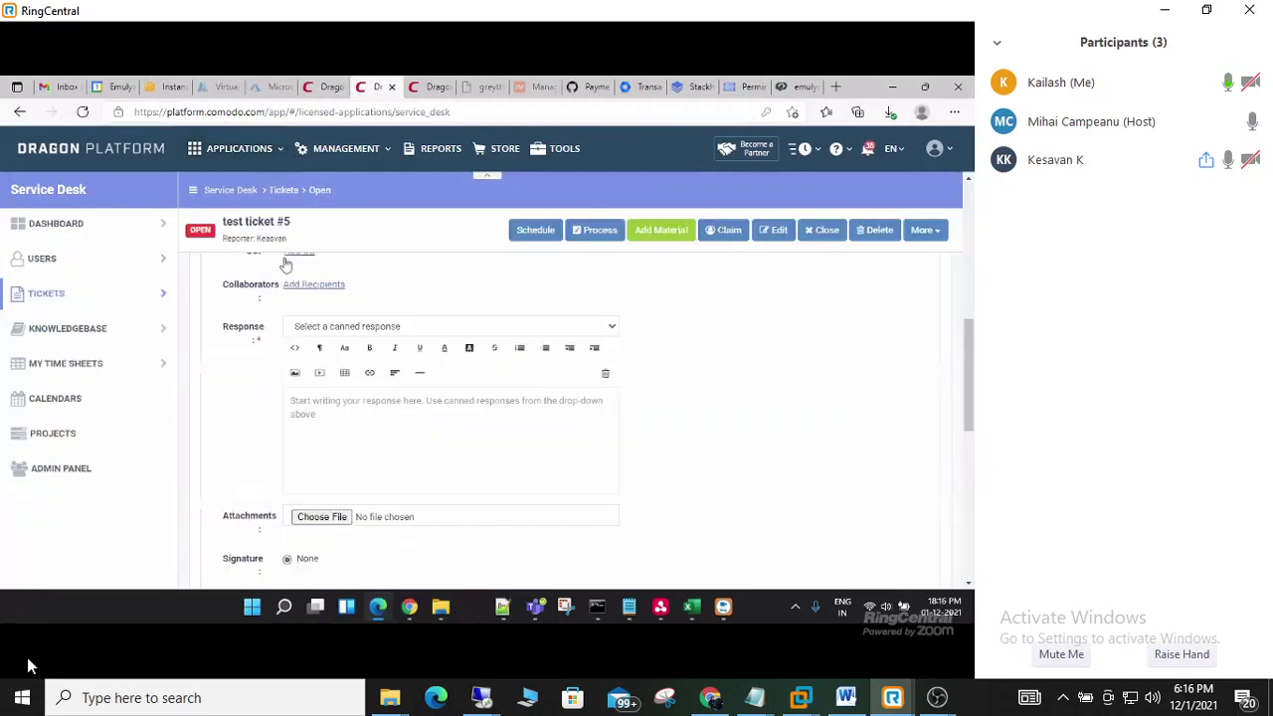
pyautogui.click(45, 294)
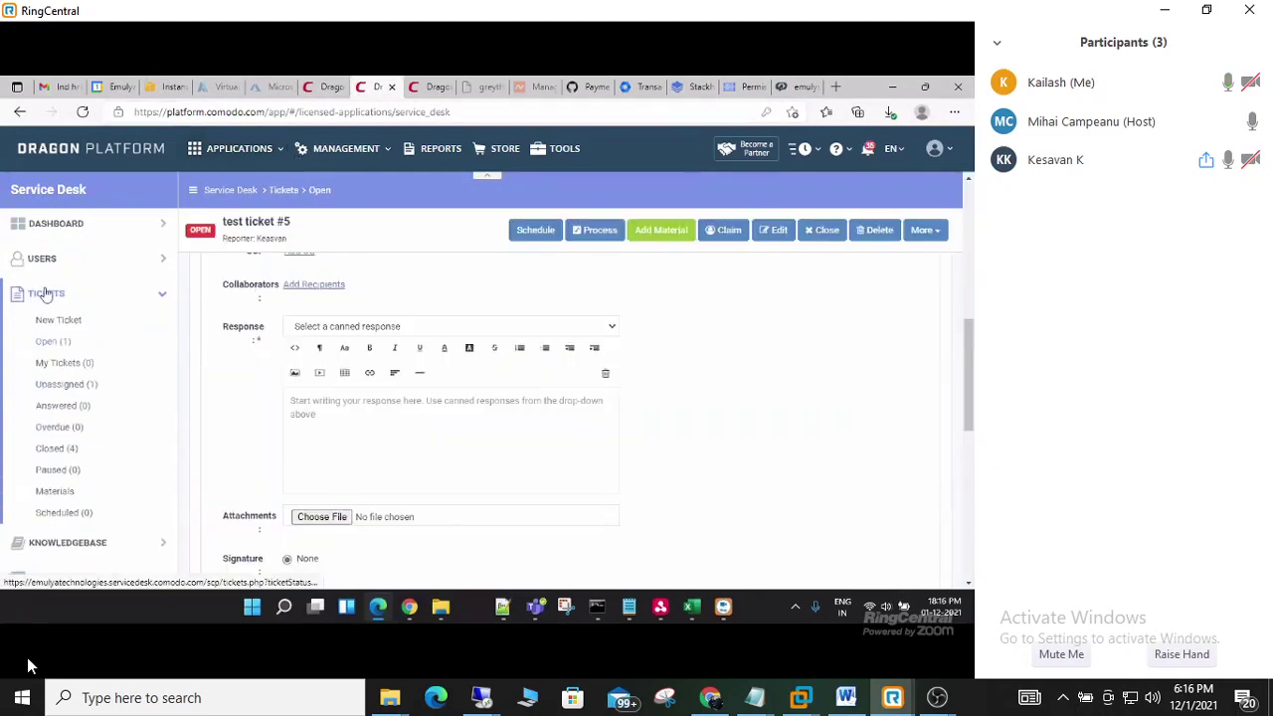
pyautogui.click(50, 342)
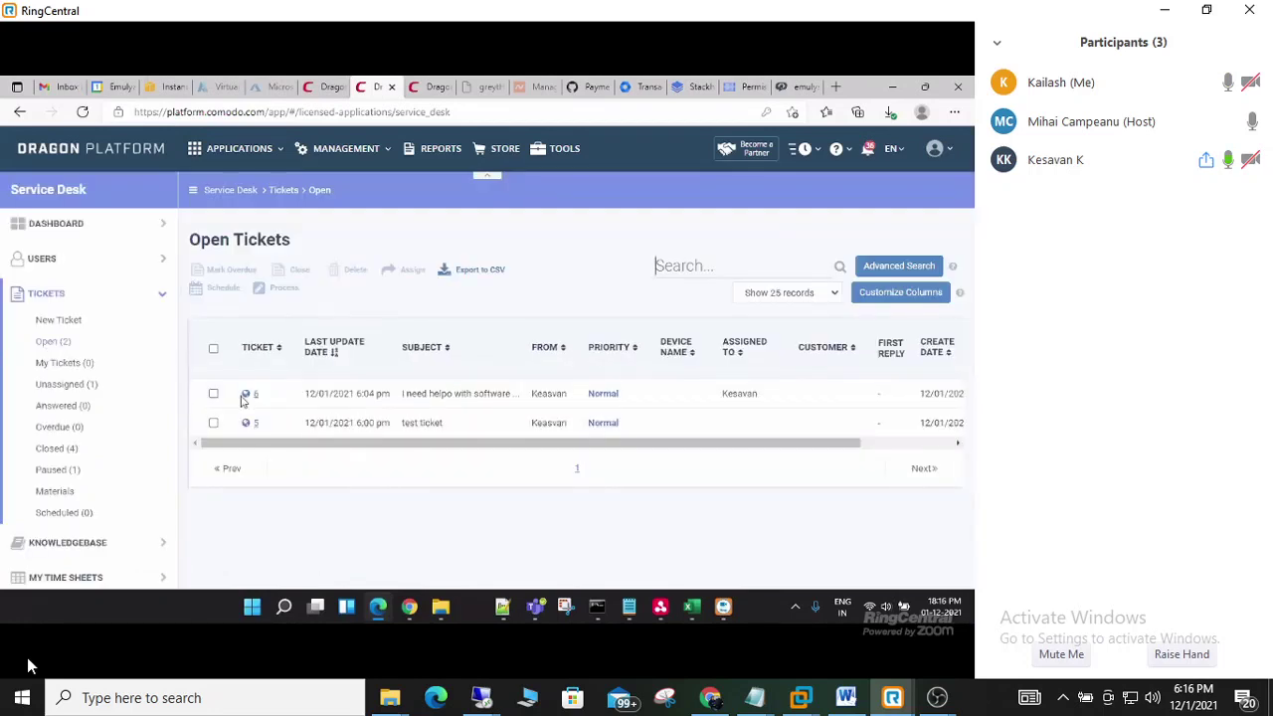
# - Open ticket #6 and review its Ticket Information, including the assigned staff member
pyautogui.click(255, 396)
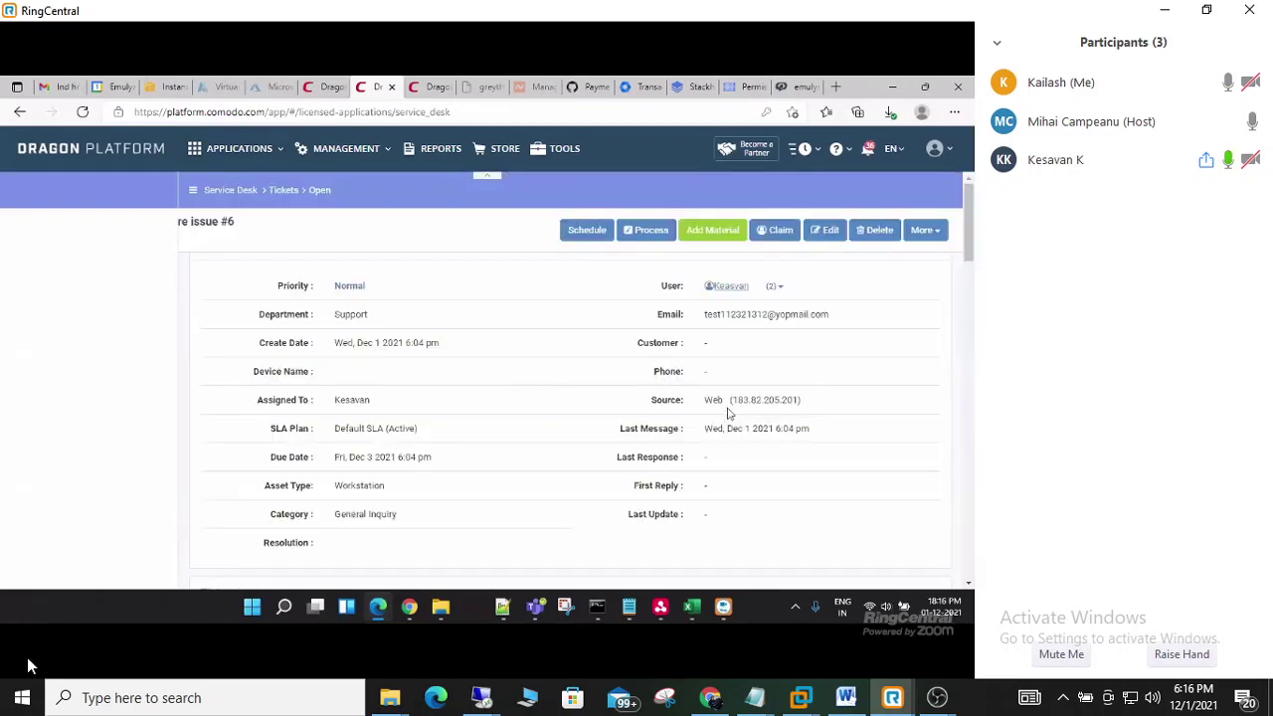
pyautogui.scroll(-8, 753, 398)
pyautogui.scroll(7, 665, 432)
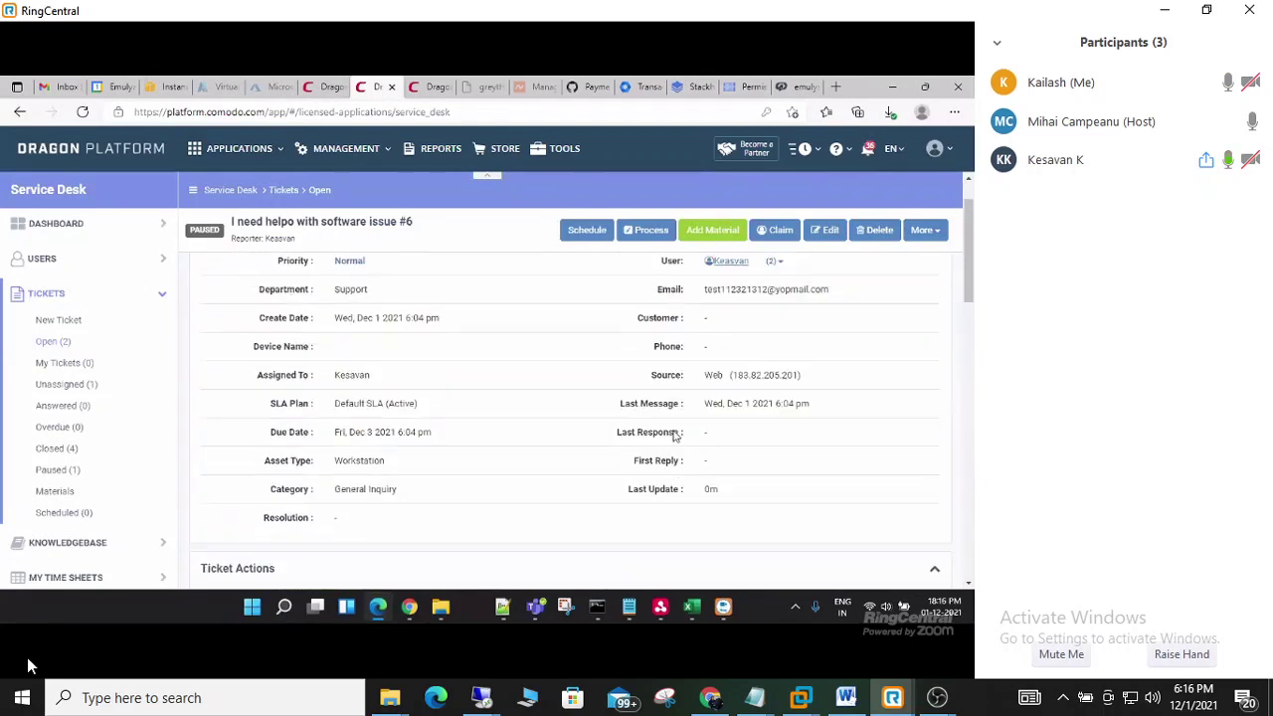
pyautogui.scroll(1, 674, 435)
pyautogui.moveTo(373, 350); pyautogui.dragTo(334, 352)
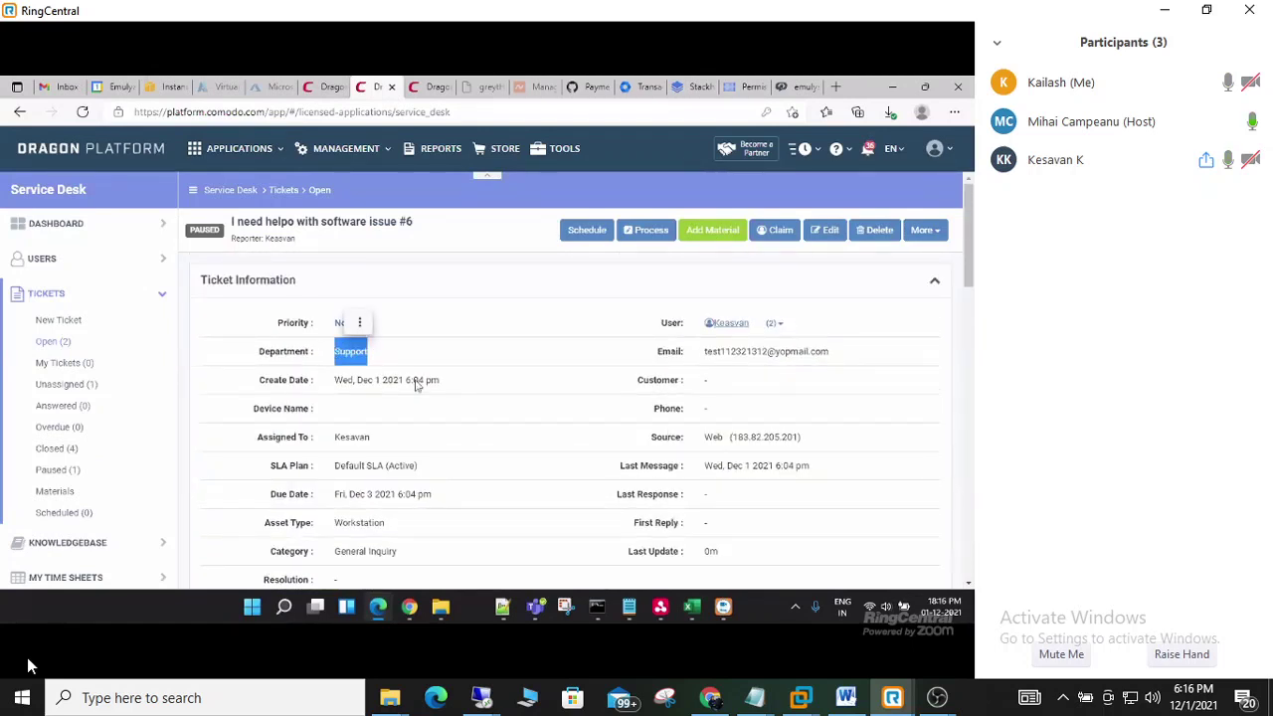
pyautogui.moveTo(381, 441); pyautogui.dragTo(334, 443)
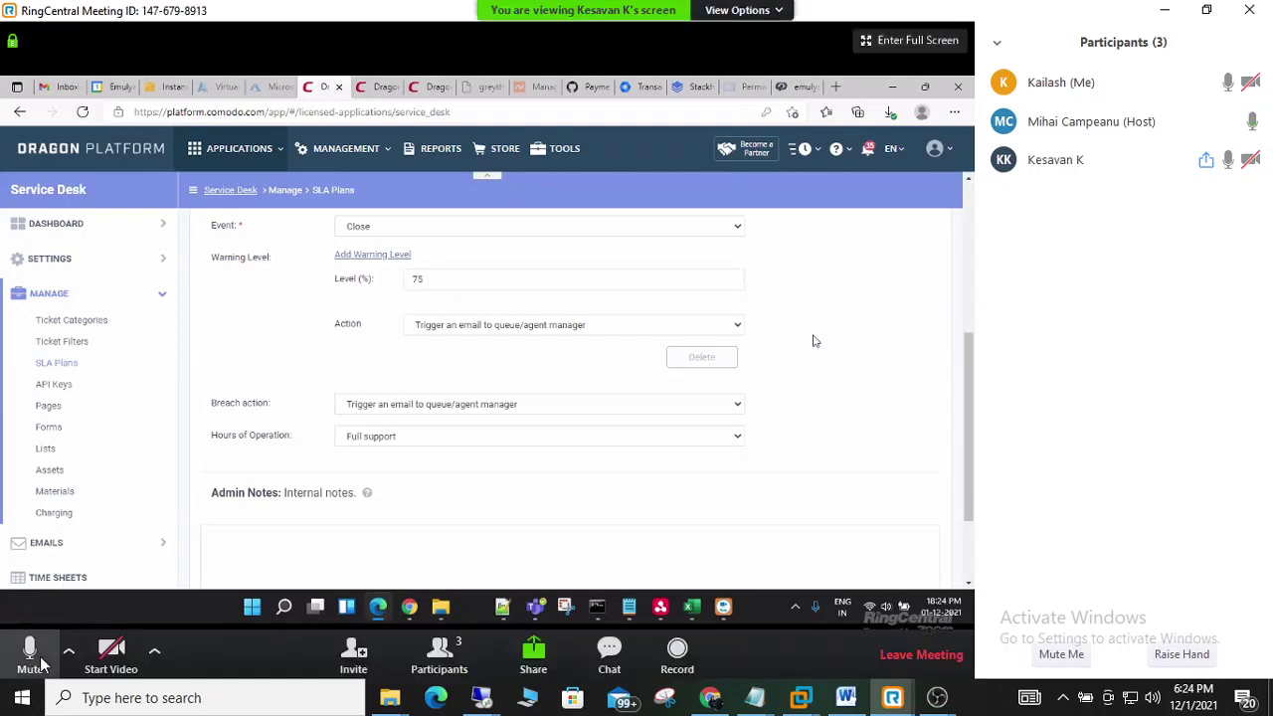
# - Mute and then unmute the microphone in the meeting
pyautogui.click(37, 656)
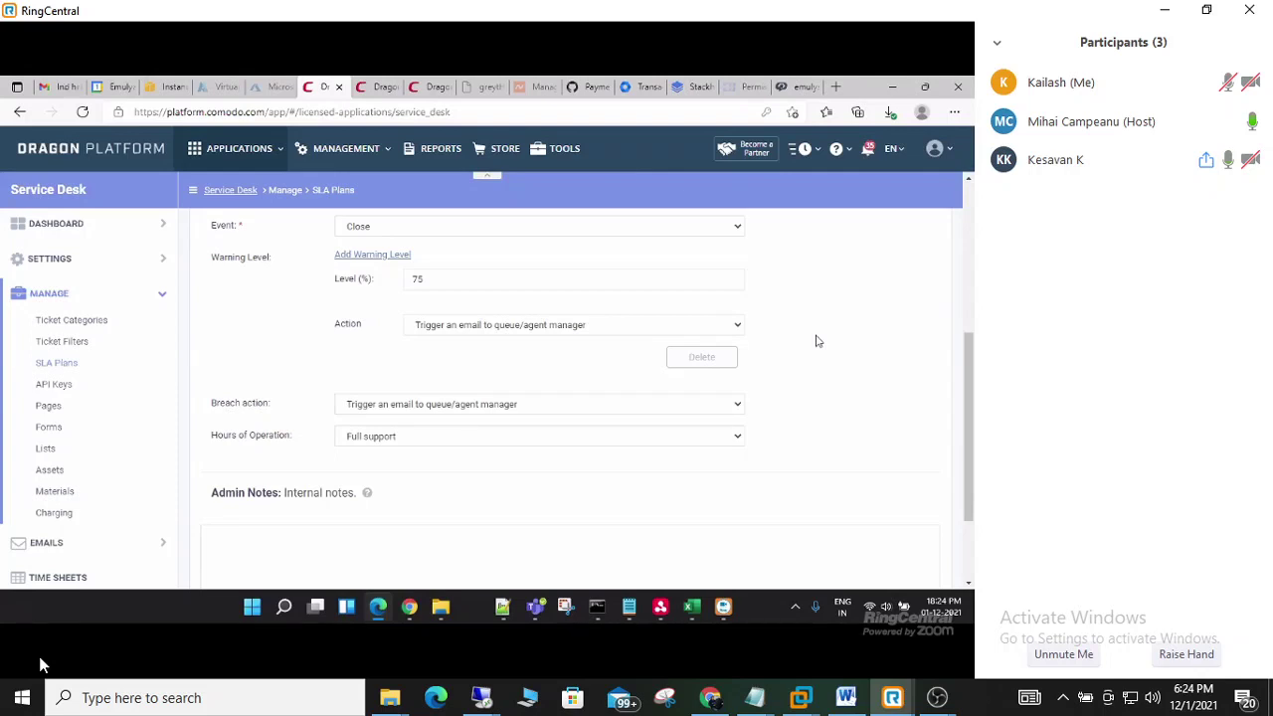
pyautogui.click(40, 658)
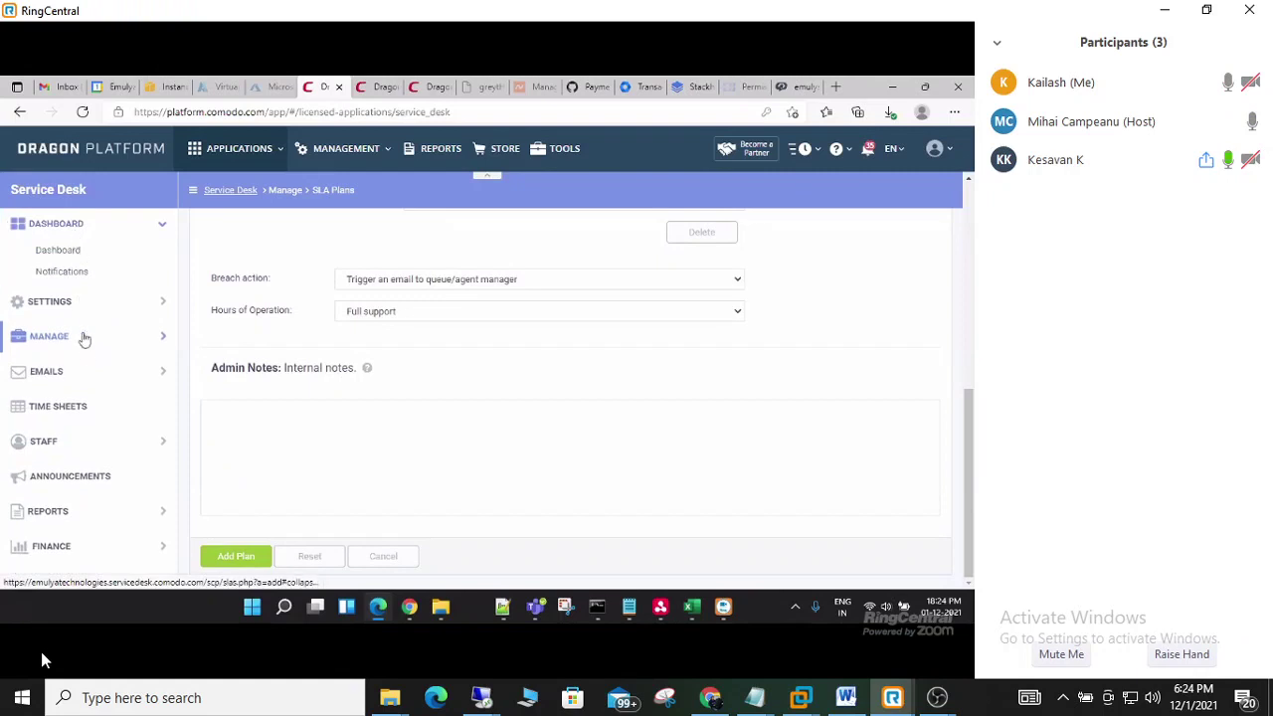
# - Leave the unsaved 'Alerts after 60 days' SLA plan via the Service Desk breadcrumb, discarding its changes
pyautogui.click(84, 550)
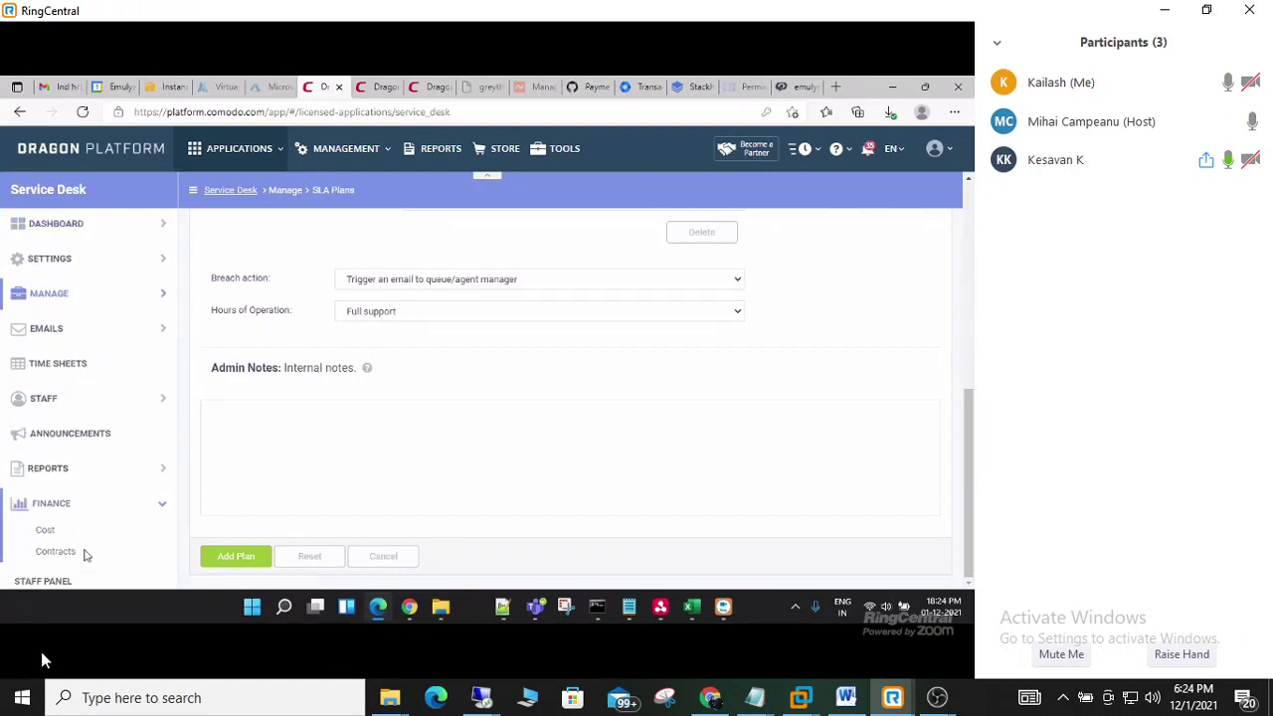
pyautogui.click(83, 514)
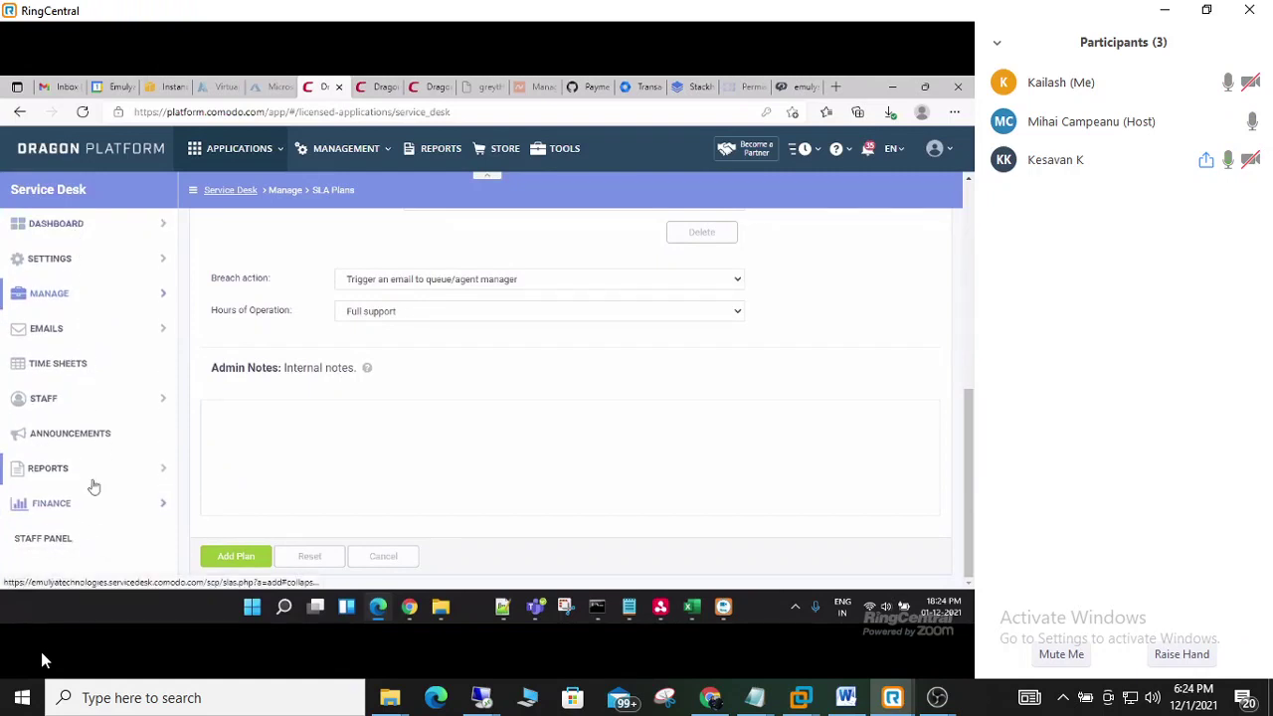
pyautogui.scroll(4, 91, 453)
pyautogui.scroll(2, 91, 453)
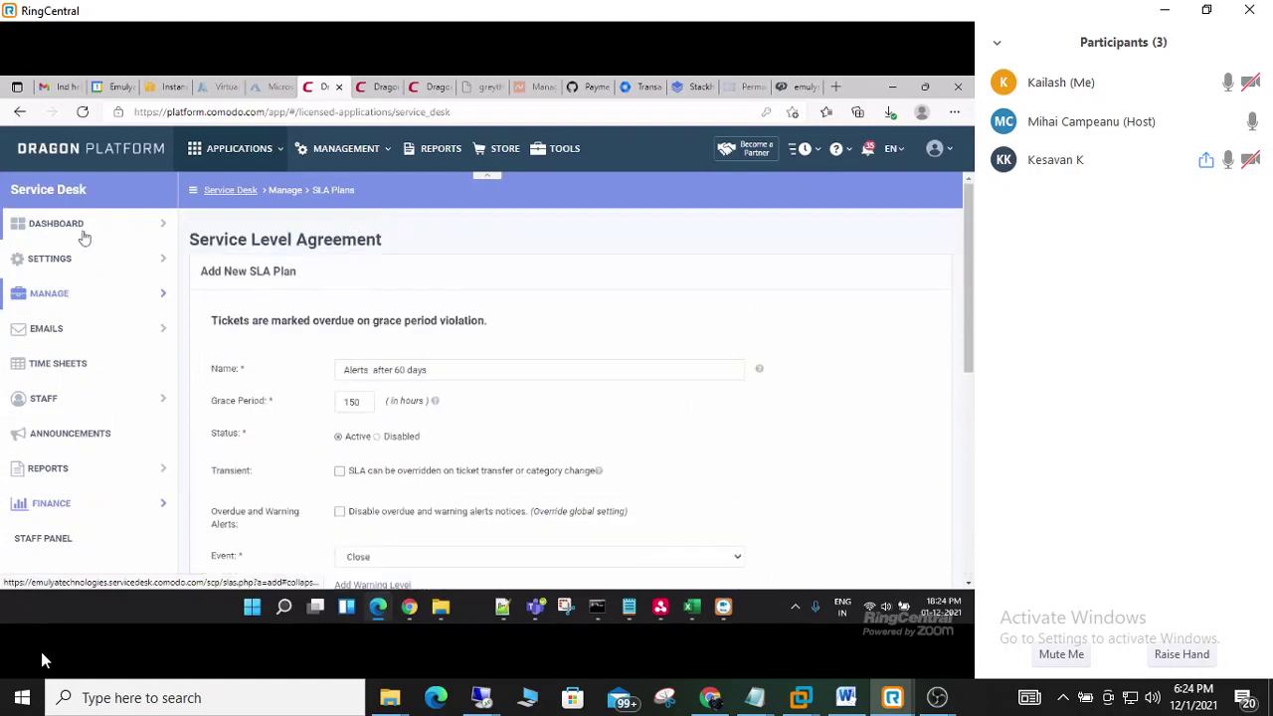
pyautogui.click(221, 190)
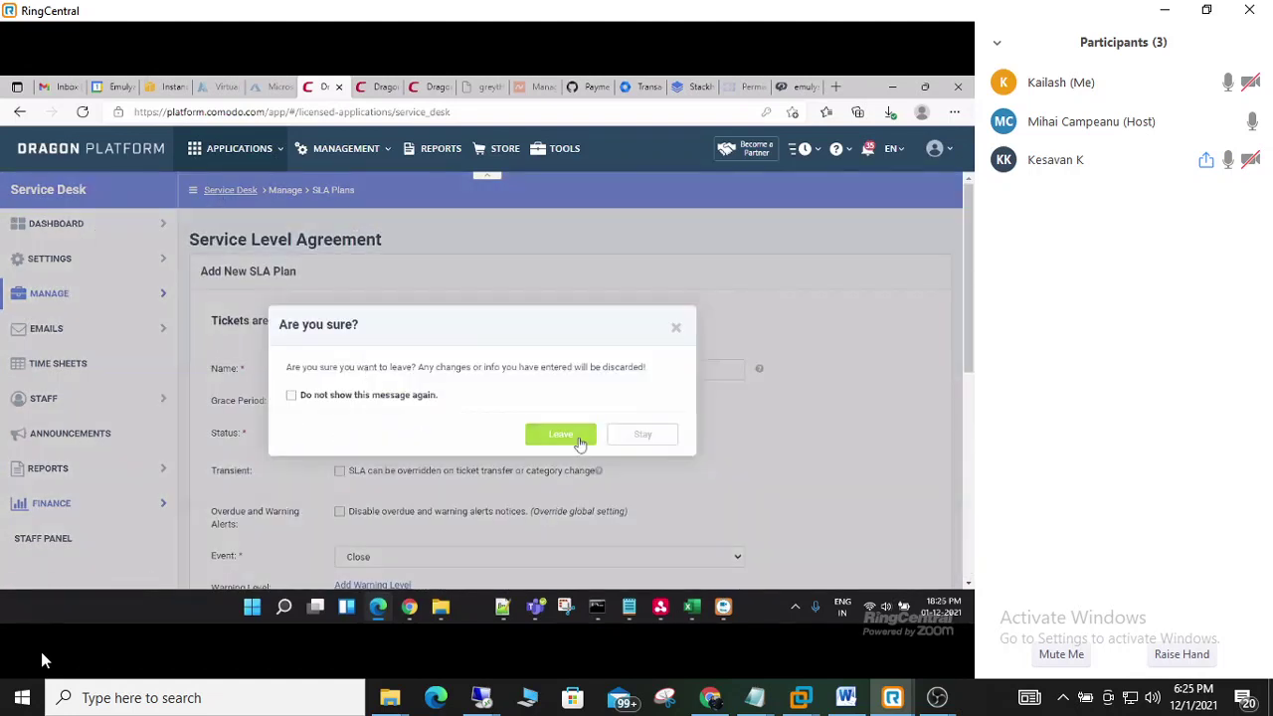
pyautogui.click(559, 434)
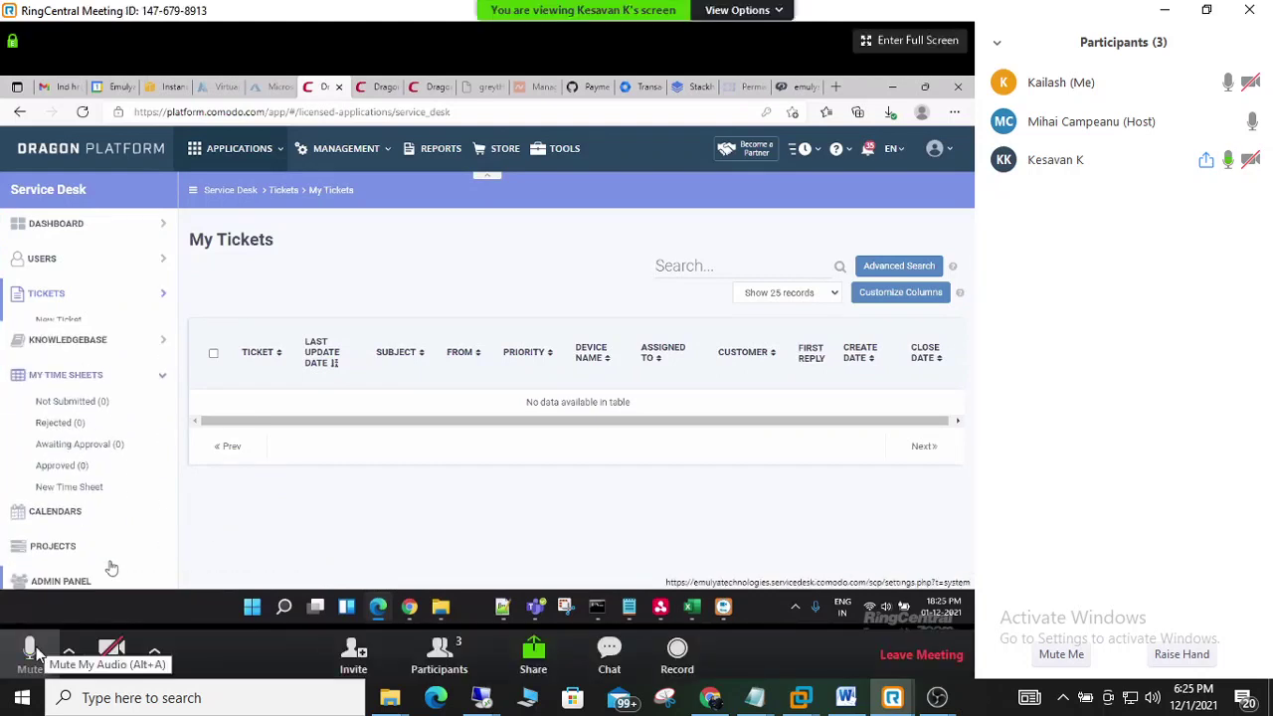
# - Briefly mute the meeting microphone, then unmute it again
pyautogui.click(33, 653)
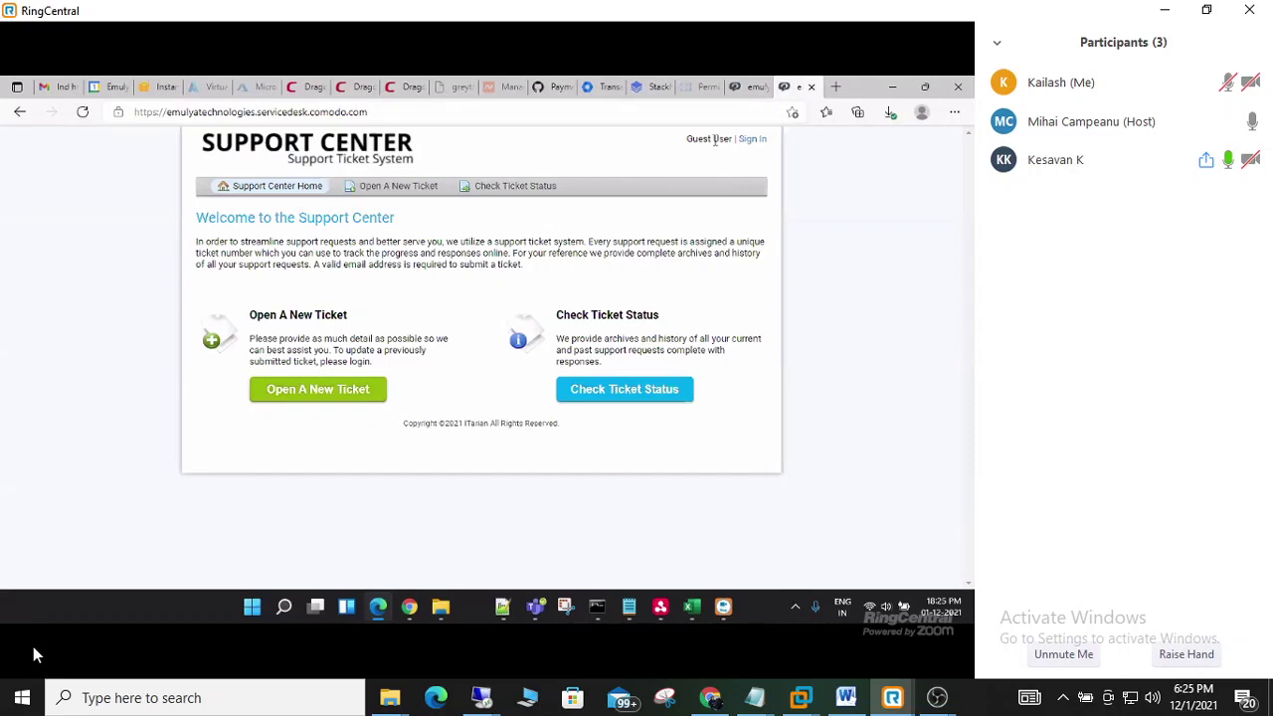
pyautogui.click(30, 652)
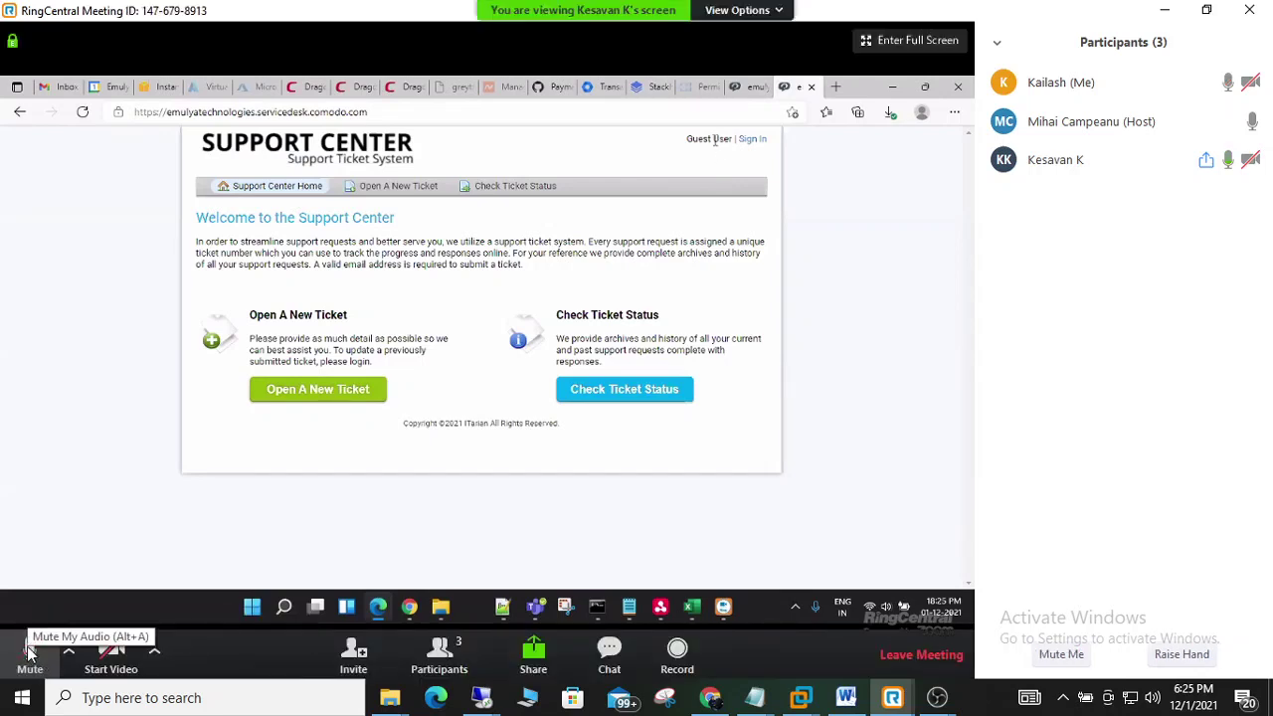